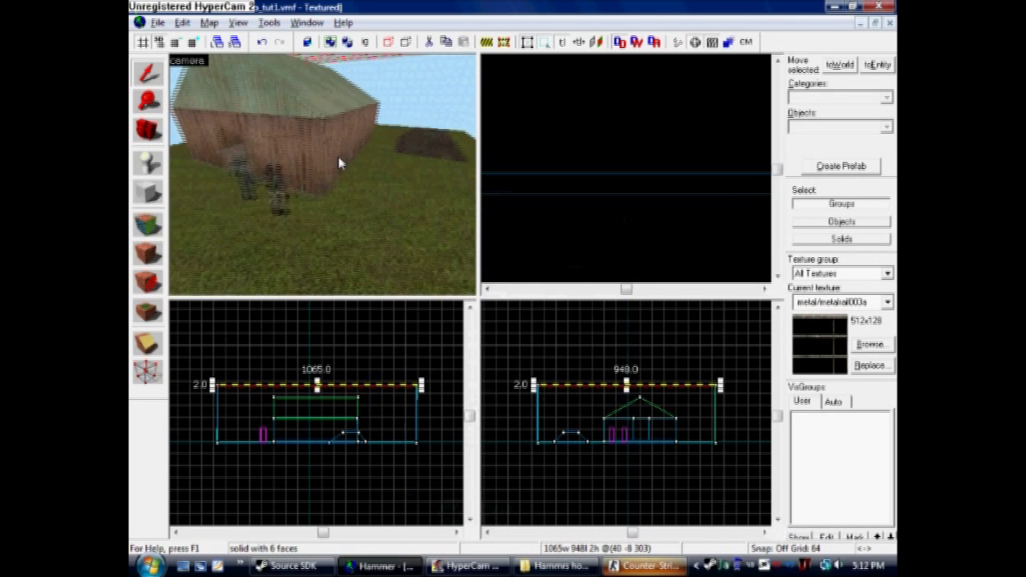
Look over the wooden house's front, side wall and roof in the 3D view.
{"action": "key", "text": "a"}
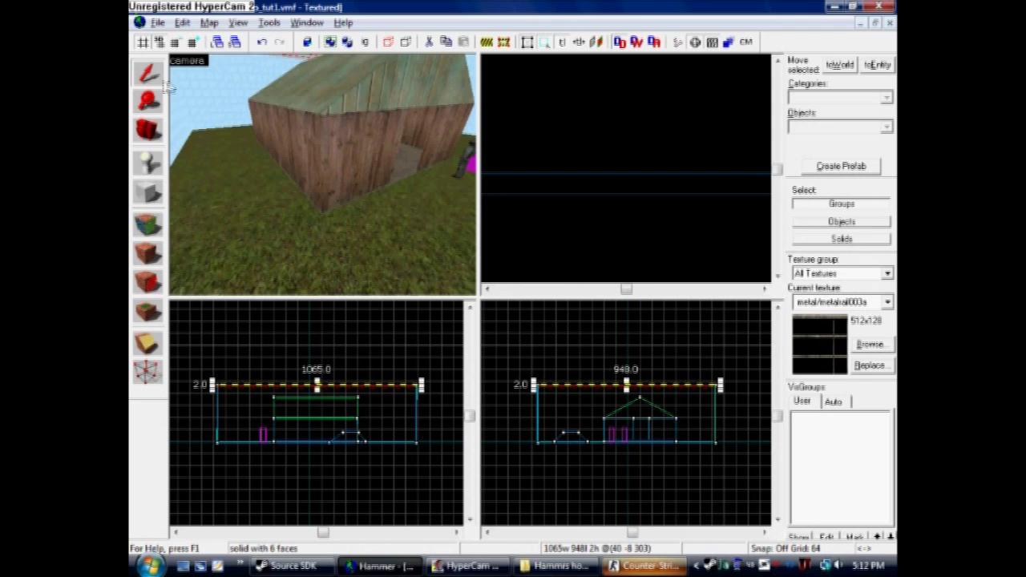
{"action": "left_click", "coordinate": [307, 93]}
{"action": "left_click", "coordinate": [316, 137]}
{"action": "left_click", "coordinate": [348, 145]}
{"action": "key", "text": "d"}
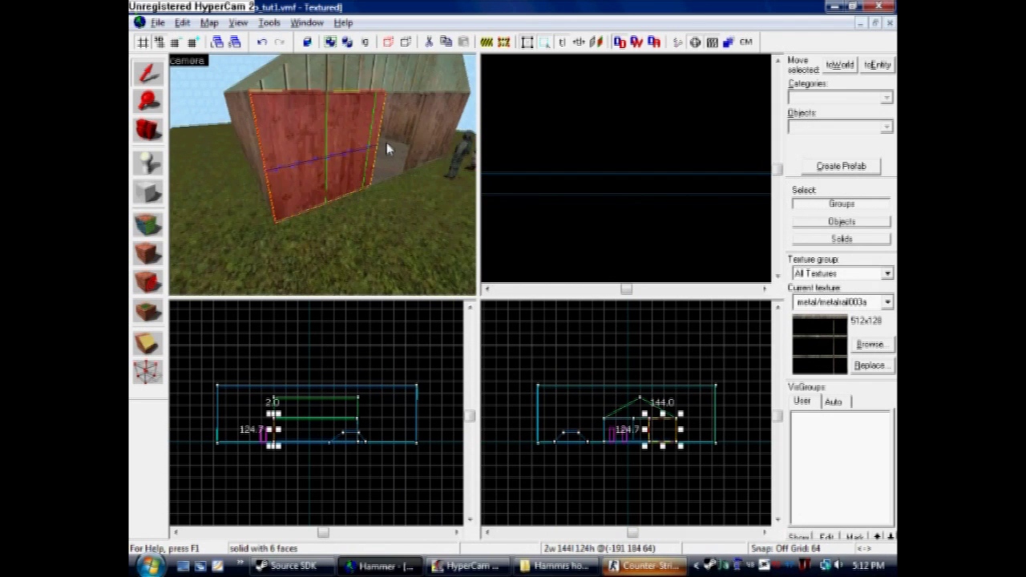
{"action": "key", "text": "d"}
{"action": "left_click", "coordinate": [375, 153]}
{"action": "left_click", "coordinate": [390, 148]}
{"action": "left_click", "coordinate": [382, 134]}
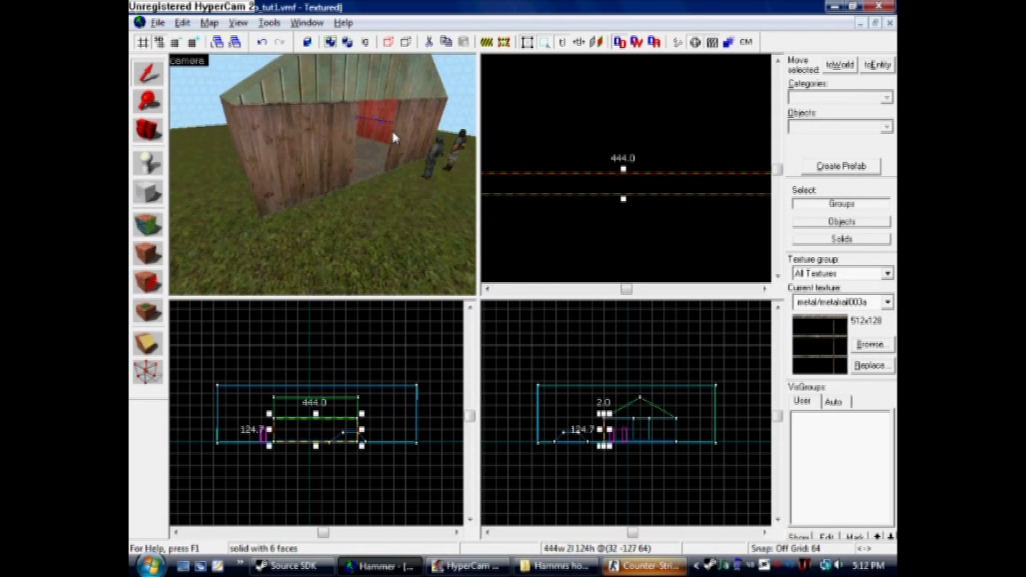
{"action": "key", "text": "s"}
{"action": "key", "text": "Up"}
{"action": "key", "text": "w"}
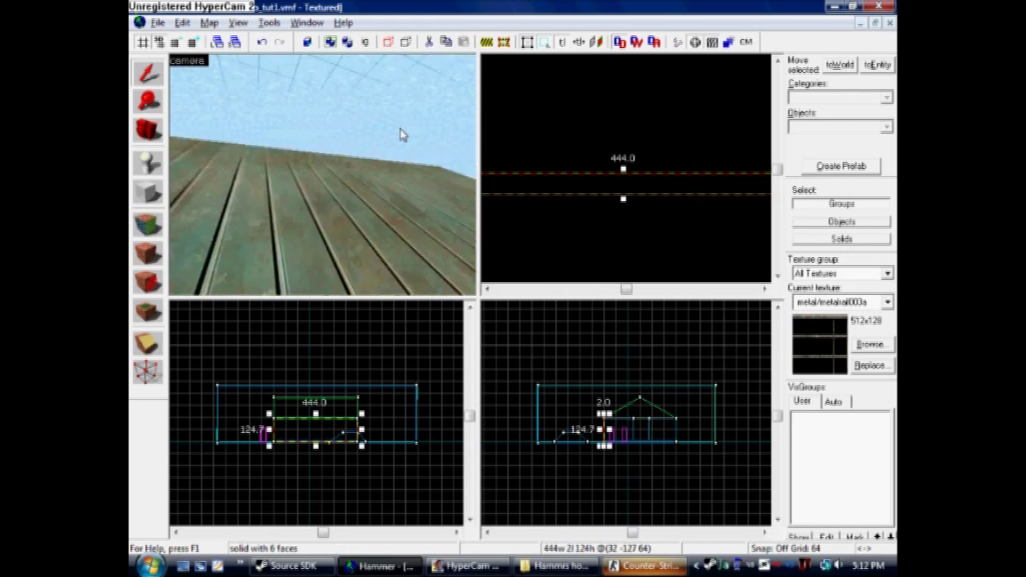
{"action": "key", "text": "s"}
{"action": "key", "text": "d"}
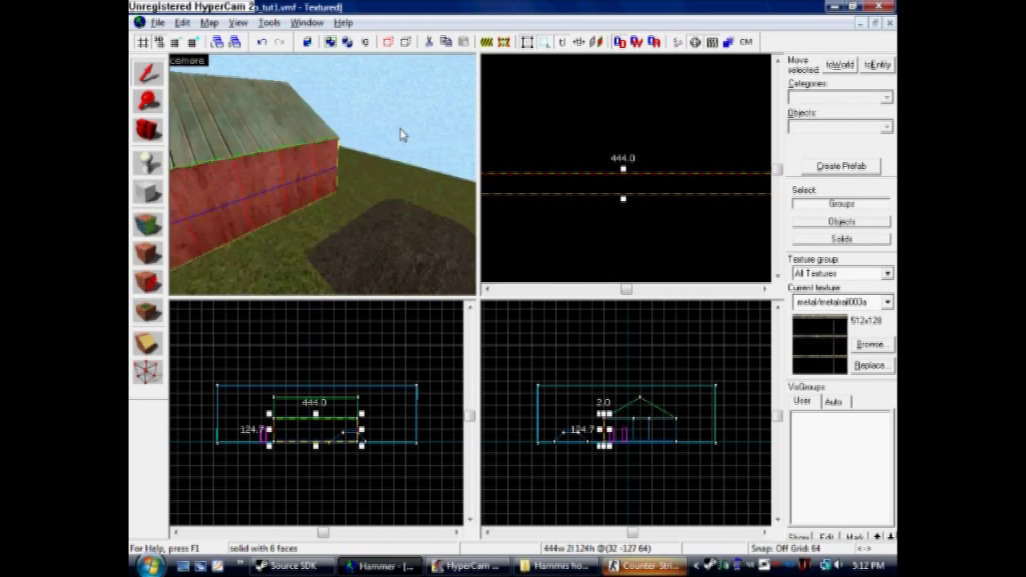
{"action": "key", "text": "s"}
Examine the dirt mound, the sky walls and the sky ceiling that surround the house.
{"action": "left_click", "coordinate": [350, 228]}
{"action": "key", "text": "w"}
{"action": "left_click", "coordinate": [407, 99]}
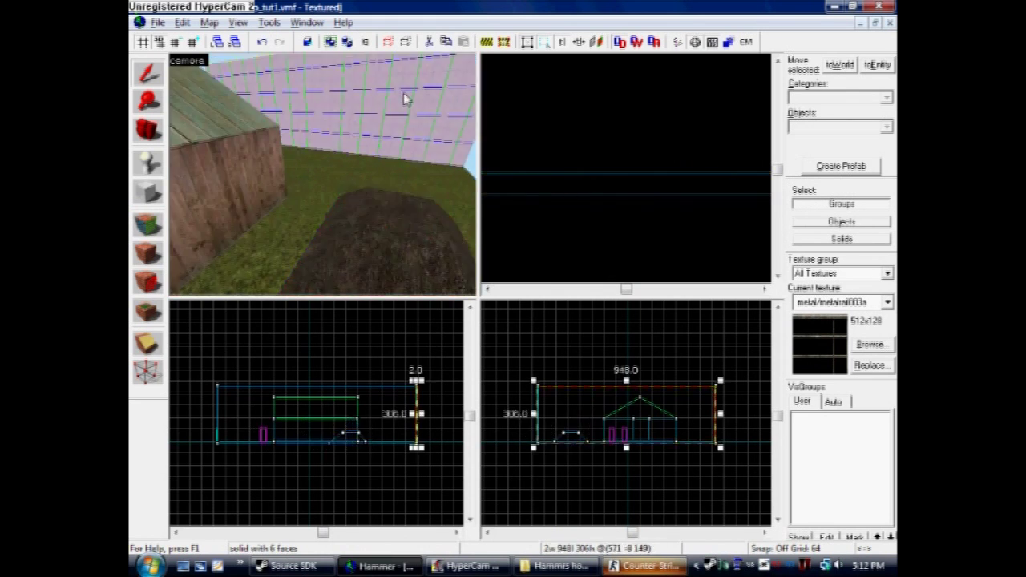
{"action": "key", "text": "s"}
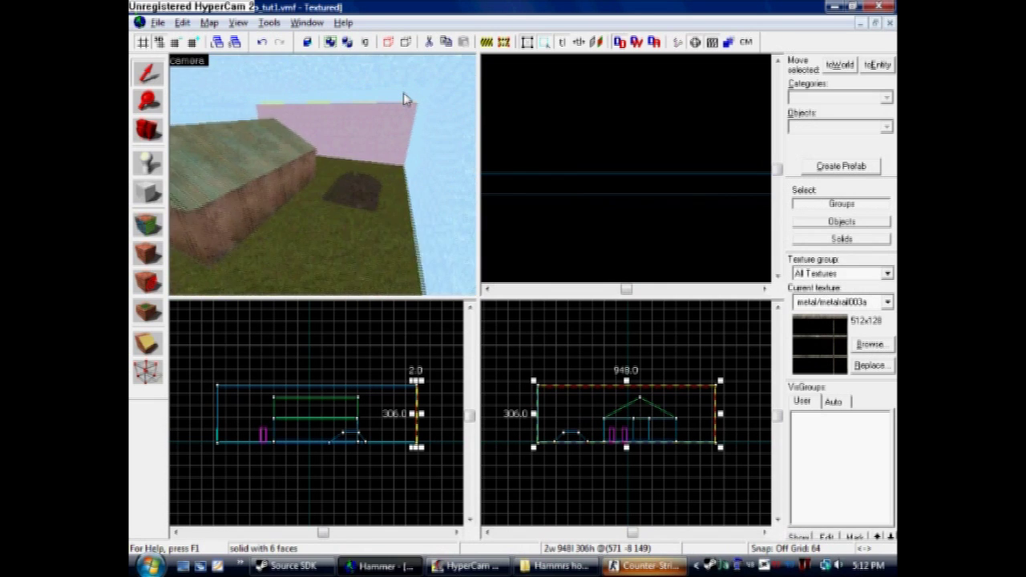
{"action": "key", "text": "a"}
{"action": "key", "text": "Down"}
{"action": "key", "text": "a"}
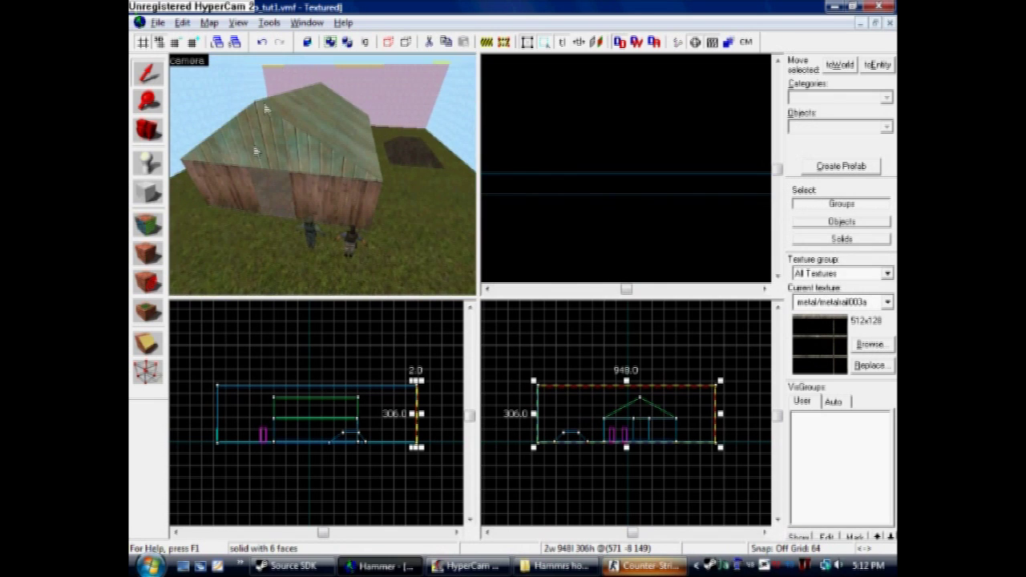
{"action": "left_click", "coordinate": [251, 90]}
{"action": "left_click", "coordinate": [291, 63]}
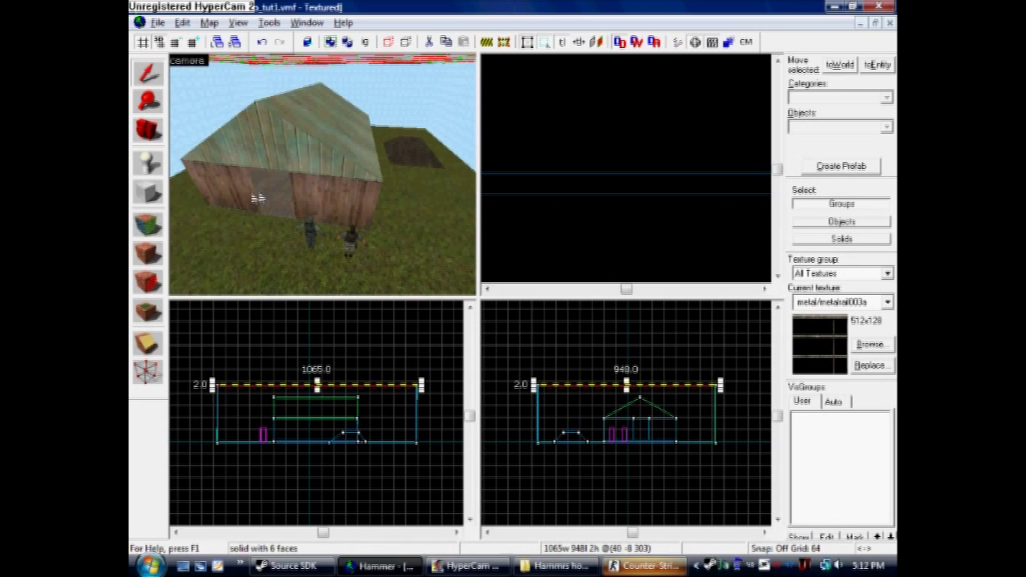
{"action": "left_click", "coordinate": [417, 201]}
{"action": "left_click", "coordinate": [417, 160]}
Place an info_player_terrorist entity on the grass in front of the house's doorway.
{"action": "key", "text": "z"}
{"action": "key", "text": "w"}
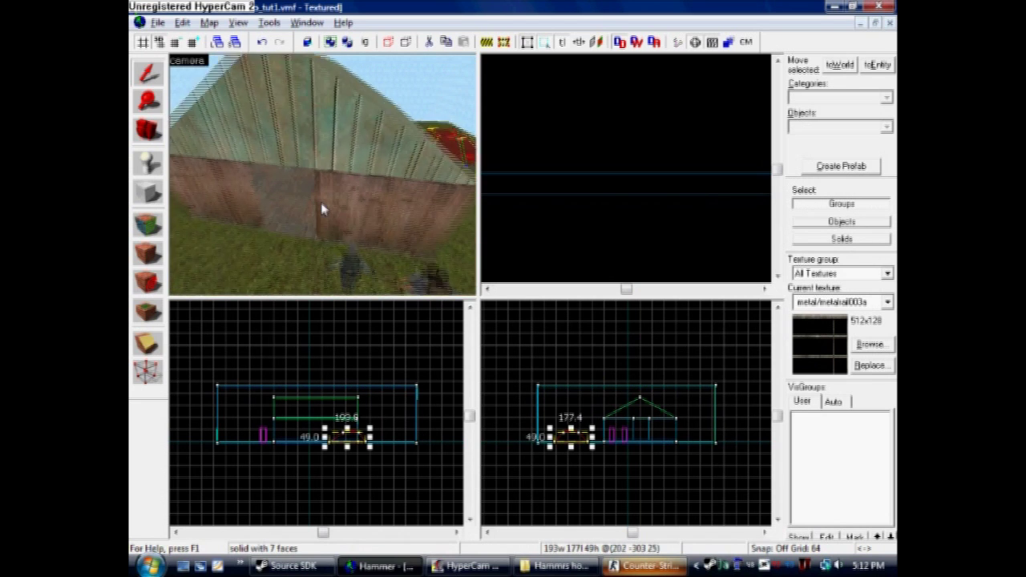
{"action": "key", "text": "w"}
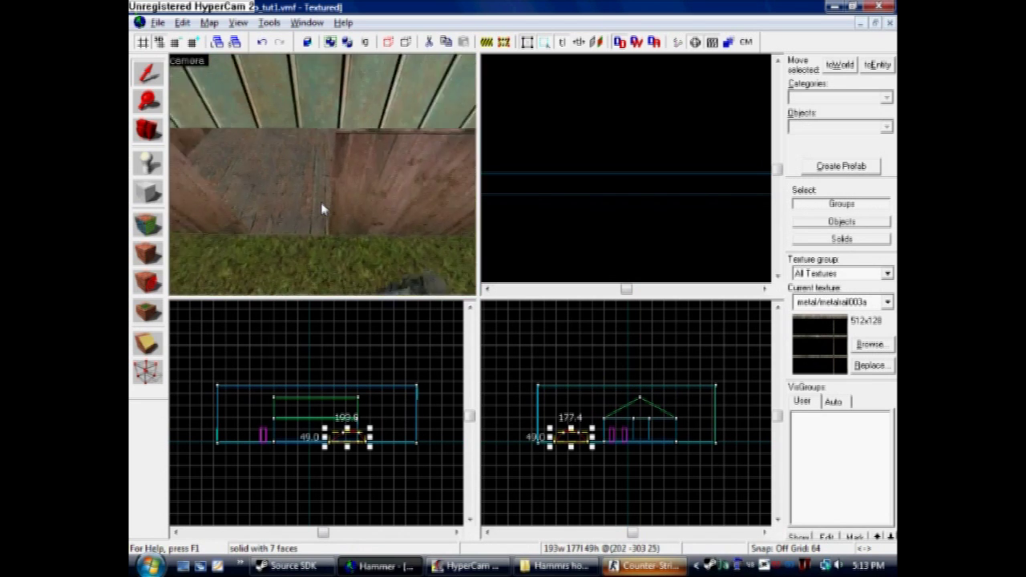
{"action": "key", "text": "s"}
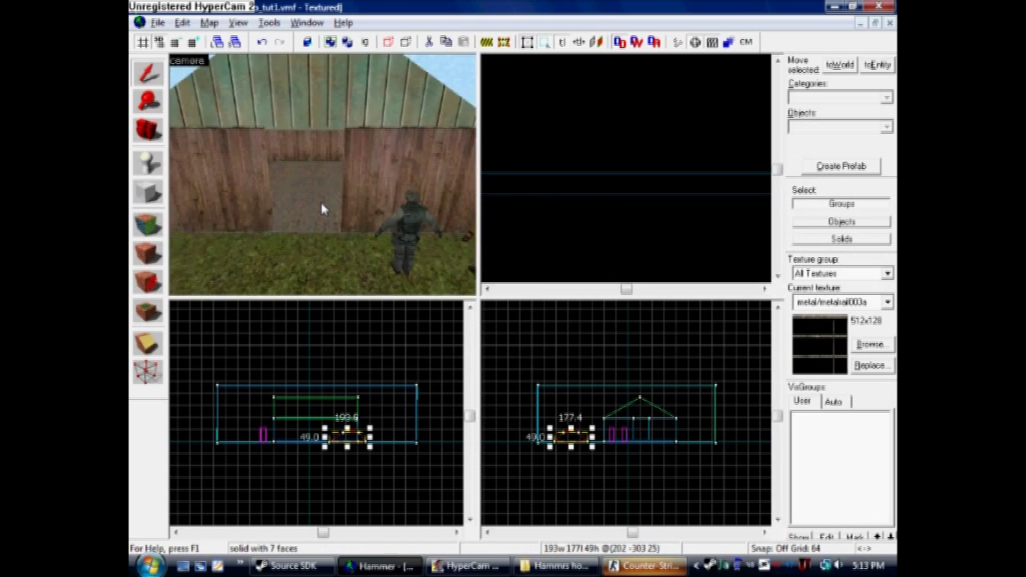
{"action": "key", "text": "w"}
{"action": "key", "text": "s"}
{"action": "key", "text": "z"}
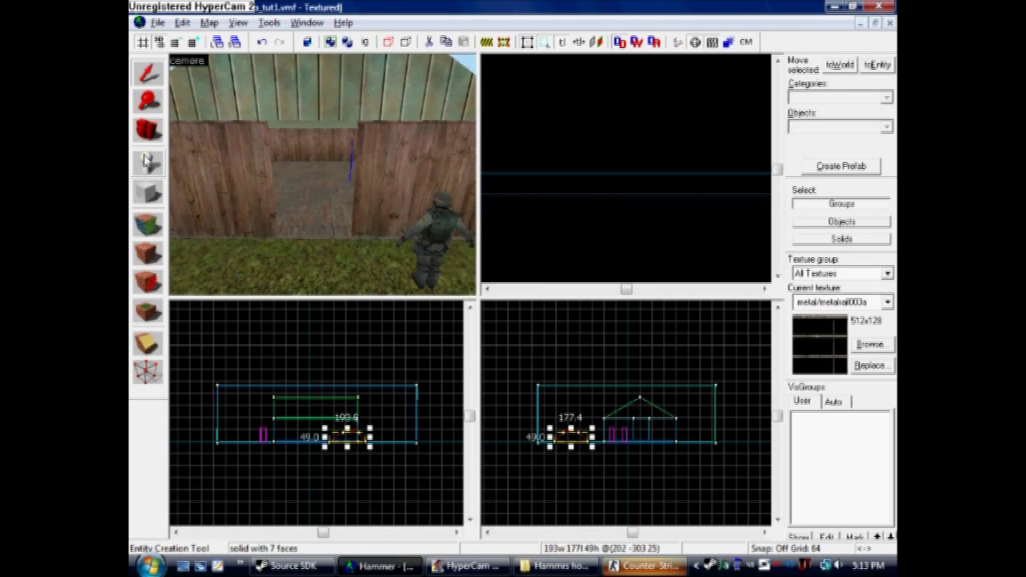
{"action": "left_click", "coordinate": [147, 165]}
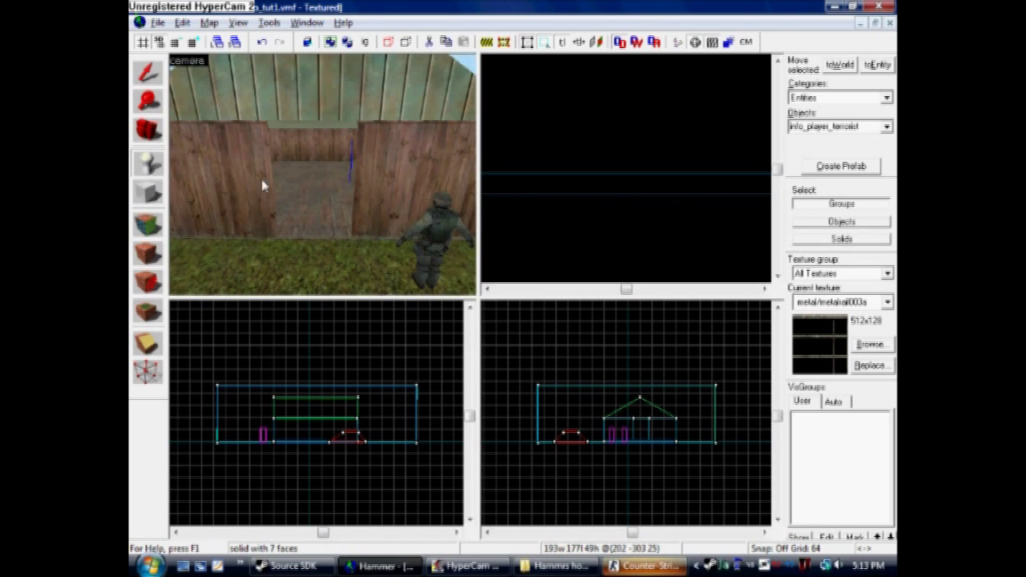
{"action": "key", "text": "s"}
{"action": "key", "text": "z"}
{"action": "key", "text": "w"}
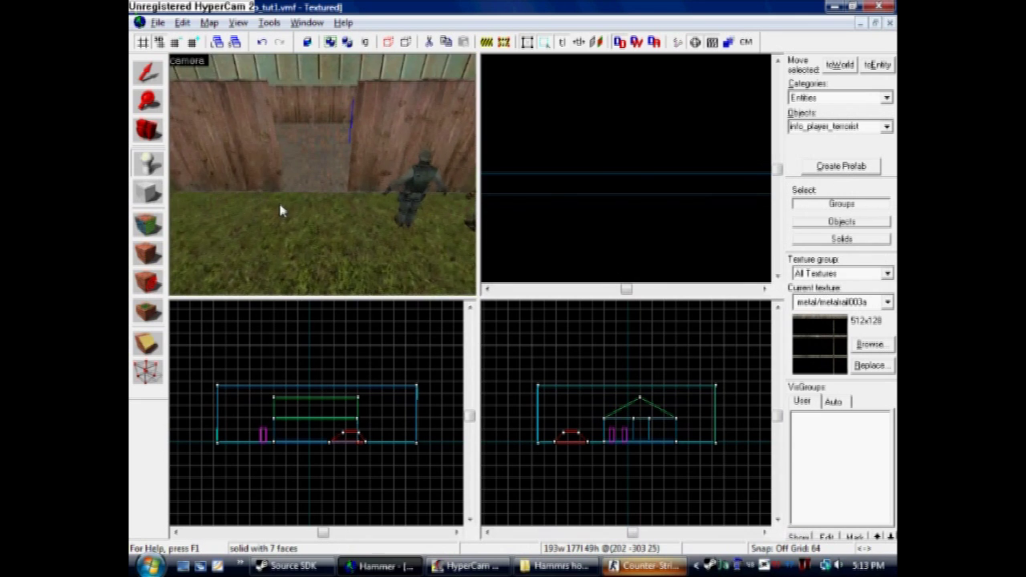
{"action": "key", "text": "z"}
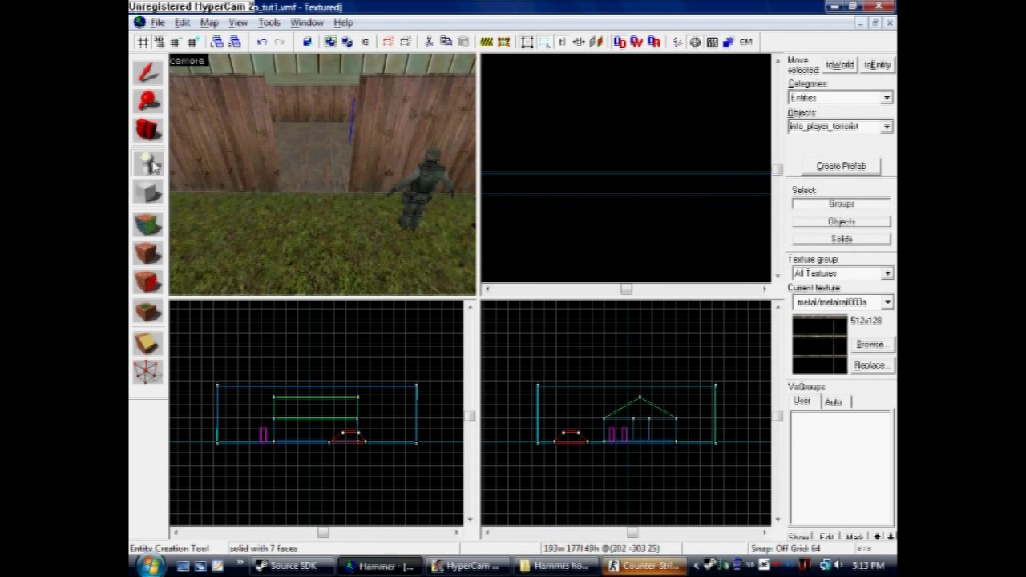
{"action": "left_click", "coordinate": [312, 246]}
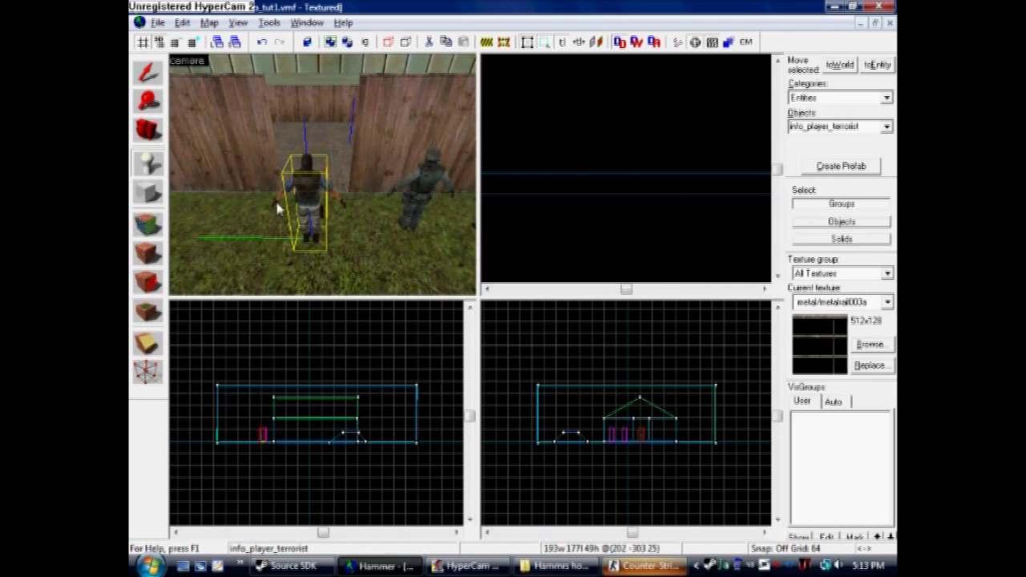
Open the new entity's properties and change its class to prop_static.
{"action": "left_click", "coordinate": [148, 73]}
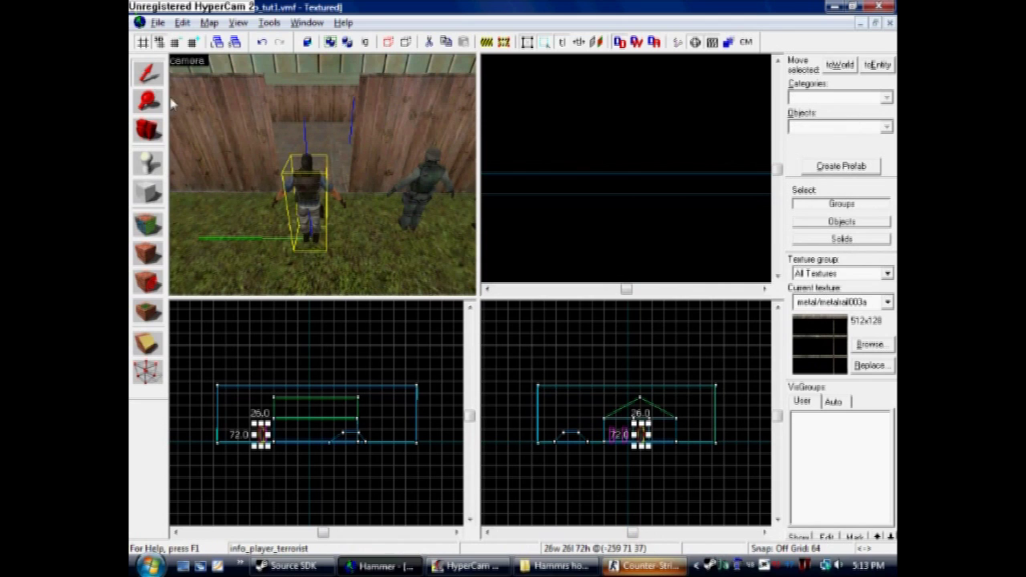
{"action": "double_click", "coordinate": [311, 201]}
{"action": "left_click", "coordinate": [454, 167]}
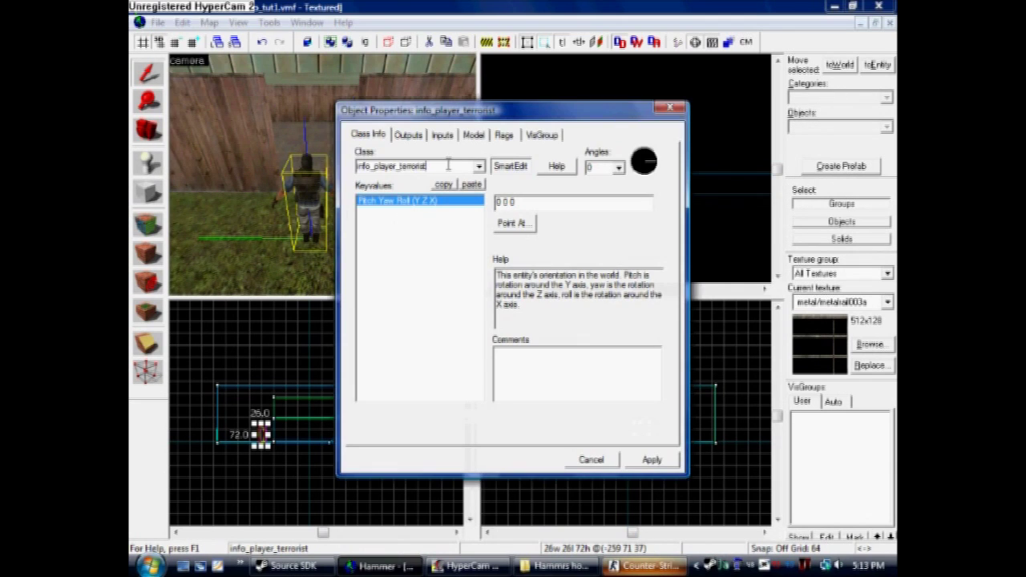
{"action": "type", "text": "prop_detail"}
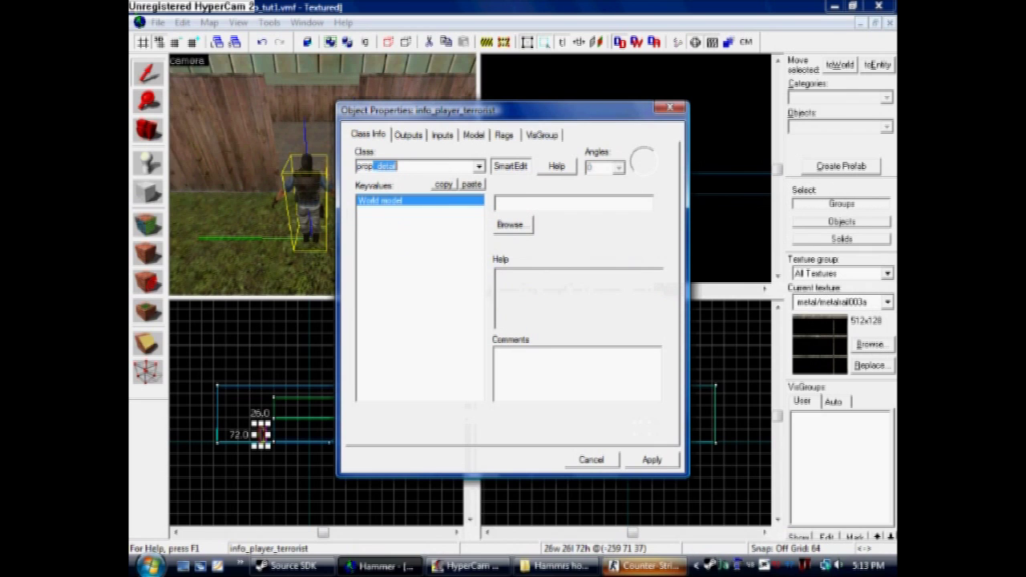
{"action": "key", "text": "Down"}
{"action": "key", "text": "Down"}
{"action": "key", "text": "Down"}
{"action": "key", "text": "Down"}
{"action": "key", "text": "Down"}
{"action": "key", "text": "Down"}
{"action": "key", "text": "Down"}
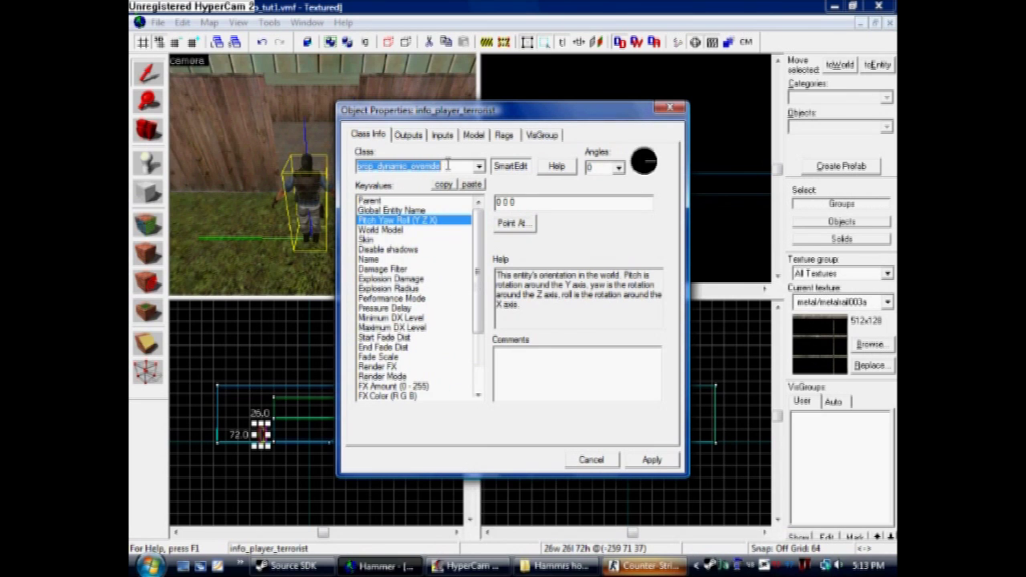
{"action": "key", "text": "Down"}
{"action": "key", "text": "Down"}
{"action": "key", "text": "Down"}
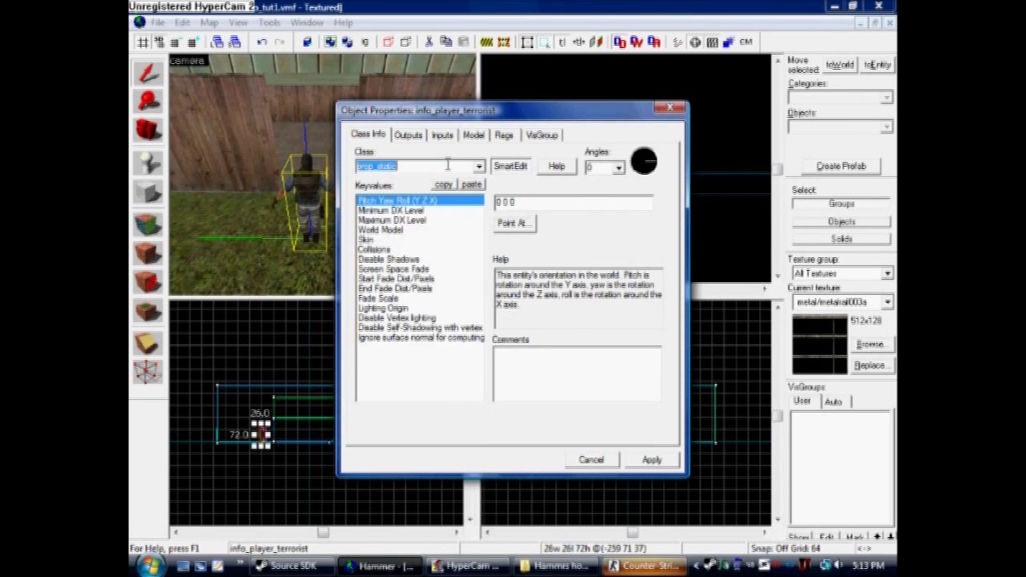
{"action": "key", "text": "Up"}
Filter the models for "desk", assign props_combine/breendesk.mdl as the prop's world model, and apply it.
{"action": "left_click", "coordinate": [405, 230]}
{"action": "left_click", "coordinate": [512, 226]}
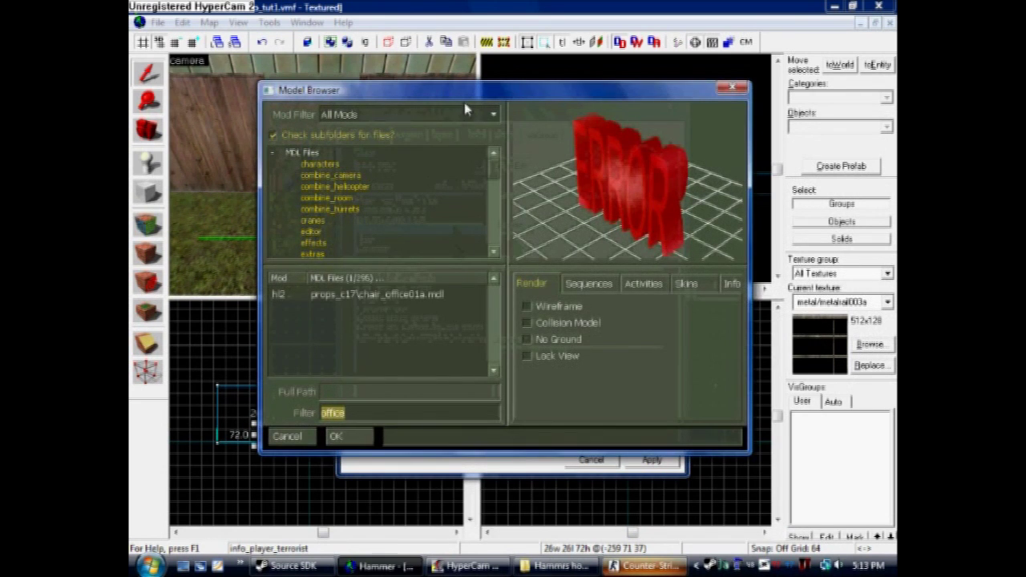
{"action": "left_click_drag", "start_coordinate": [464, 95], "coordinate": [491, 102]}
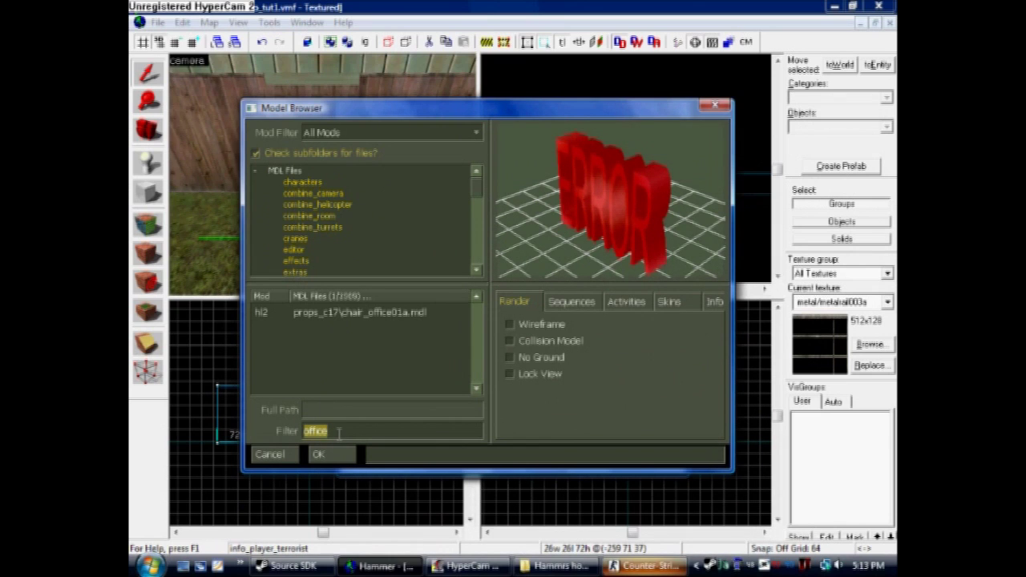
{"action": "type", "text": "desk"}
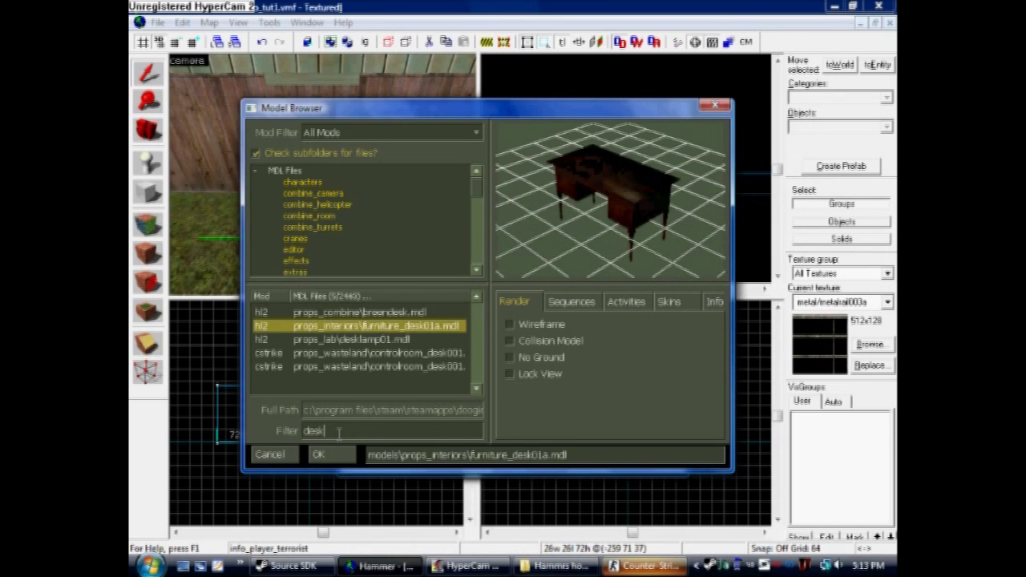
{"action": "left_click", "coordinate": [713, 302]}
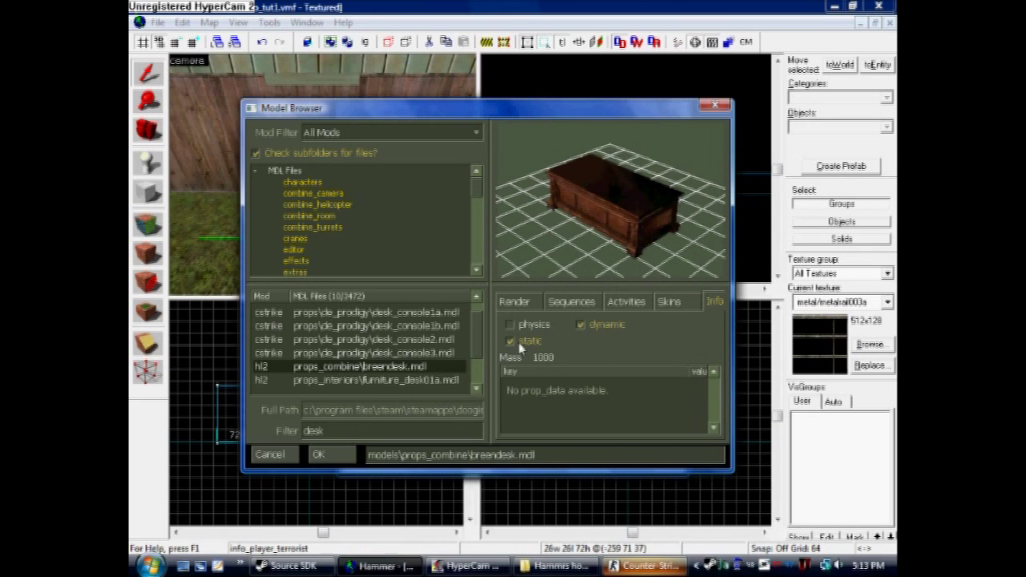
{"action": "left_click", "coordinate": [340, 454]}
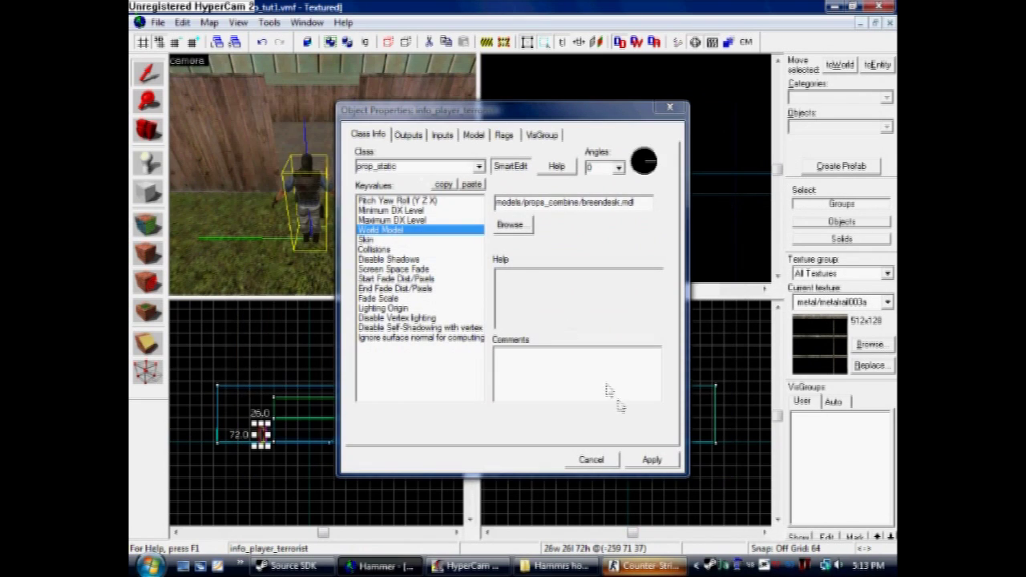
{"action": "left_click", "coordinate": [651, 460]}
{"action": "left_click", "coordinate": [591, 459]}
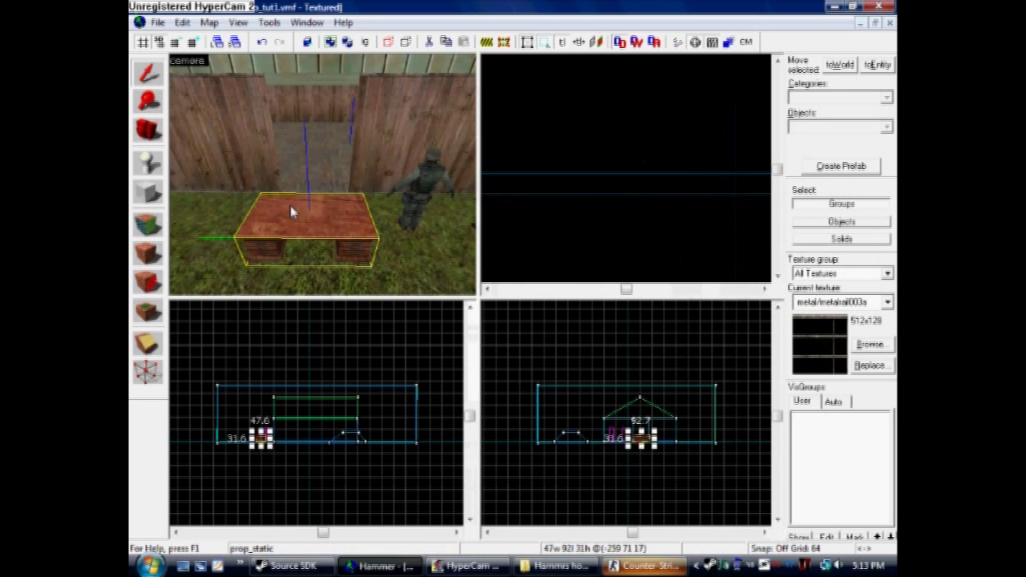
Cut the desk from outside the doorway and paste it onto the wooden floor inside the house.
{"action": "key", "text": "ctrl+x"}
{"action": "key", "text": "z"}
{"action": "key", "text": "w"}
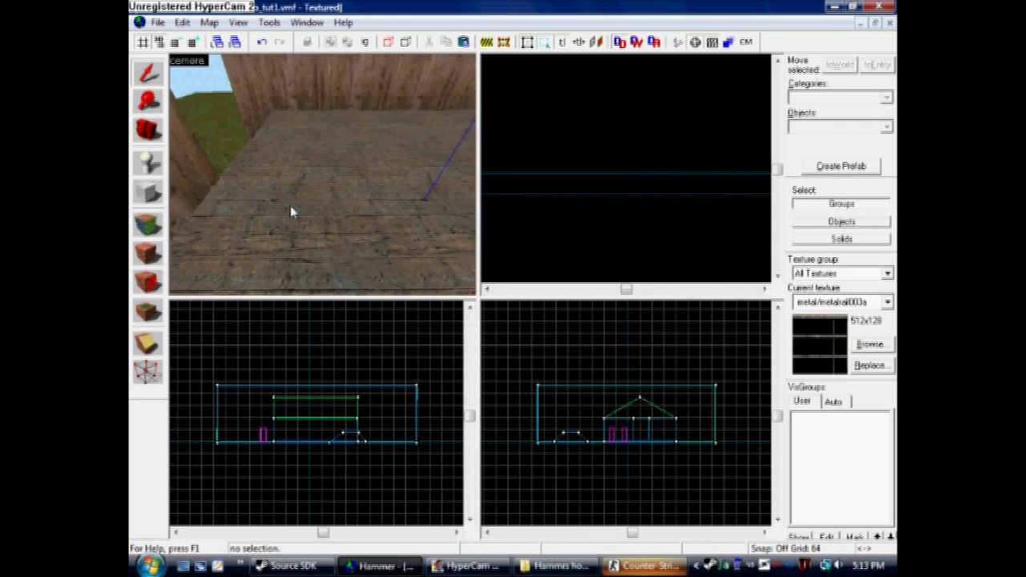
{"action": "key", "text": "ctrl+v"}
{"action": "key", "text": "z"}
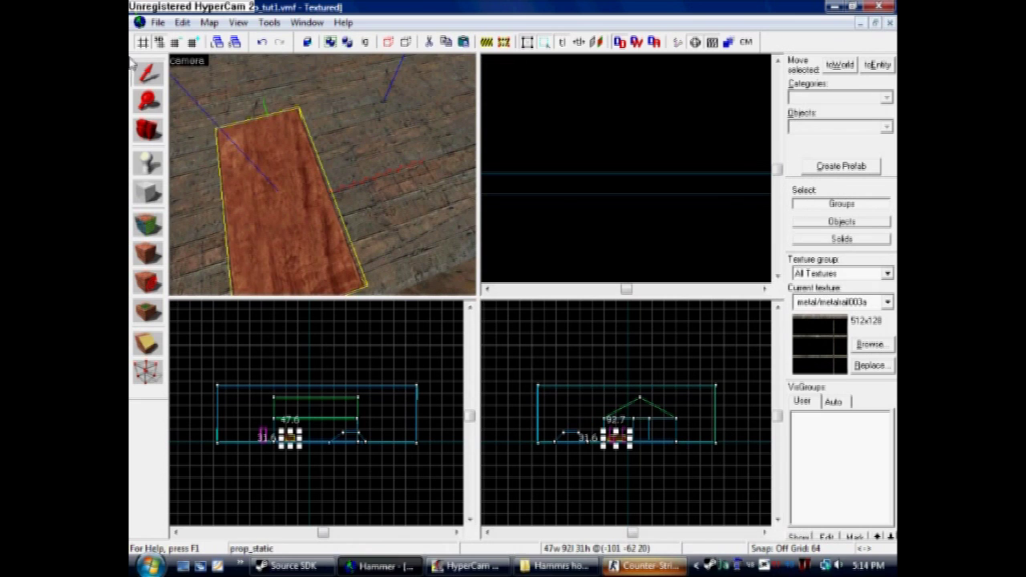
Rotate the desk roughly a quarter turn in the top view and shift it up about 43 units.
{"action": "scroll", "coordinate": [580, 175], "scroll_direction": "down", "scroll_amount": 13}
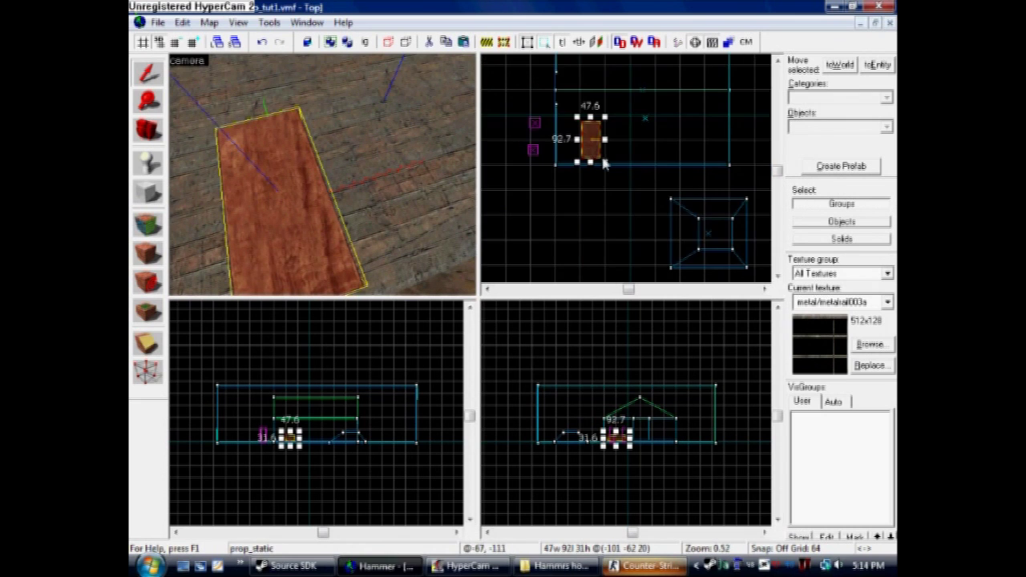
{"action": "scroll", "coordinate": [606, 163], "scroll_direction": "up", "scroll_amount": 8}
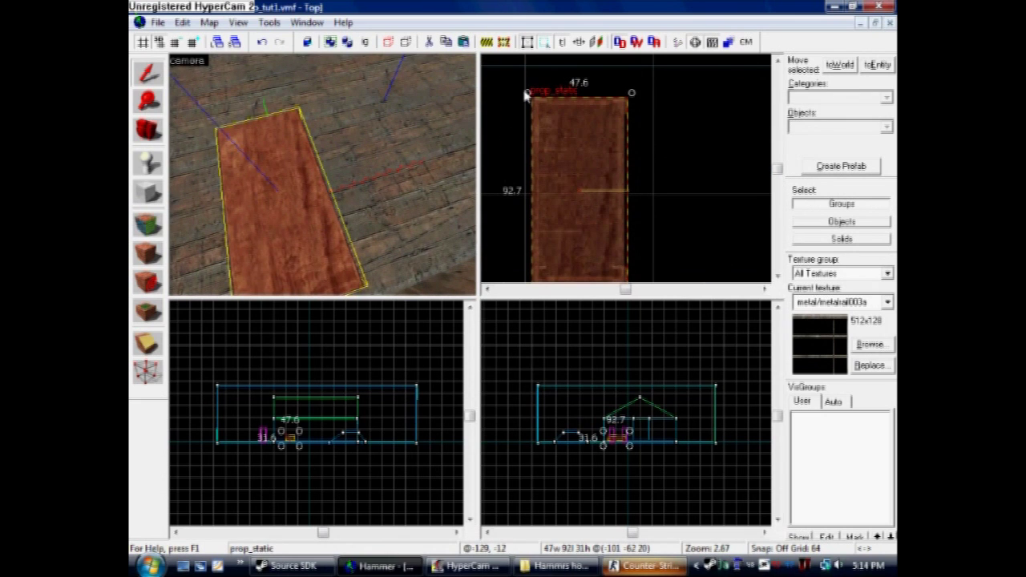
{"action": "left_click_drag", "start_coordinate": [526, 94], "coordinate": [445, 262]}
{"action": "left_click_drag", "start_coordinate": [618, 196], "coordinate": [613, 105]}
Place another info_player_terrorist entity on the house floor beside the desk.
{"action": "key", "text": "z"}
{"action": "key", "text": "s"}
{"action": "key", "text": "w"}
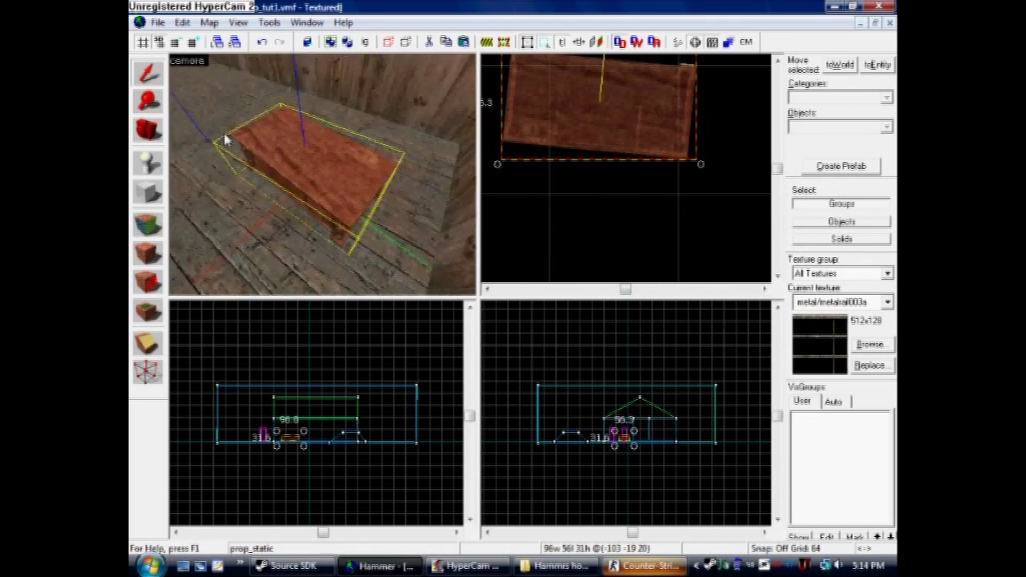
{"action": "key", "text": "a"}
{"action": "key", "text": "w"}
{"action": "left_click", "coordinate": [149, 165]}
{"action": "left_click", "coordinate": [266, 196]}
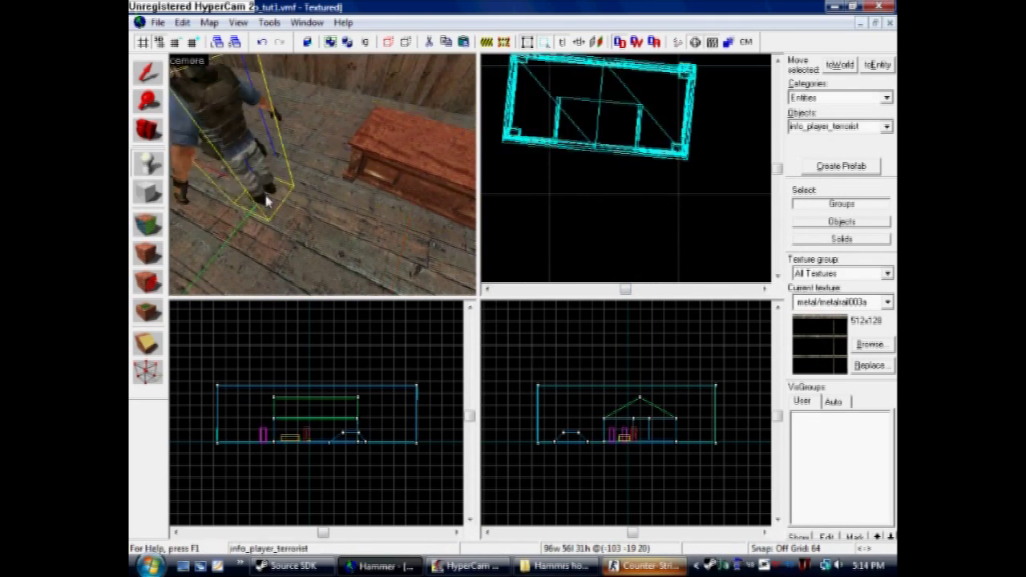
{"action": "key", "text": "a"}
{"action": "key", "text": "s"}
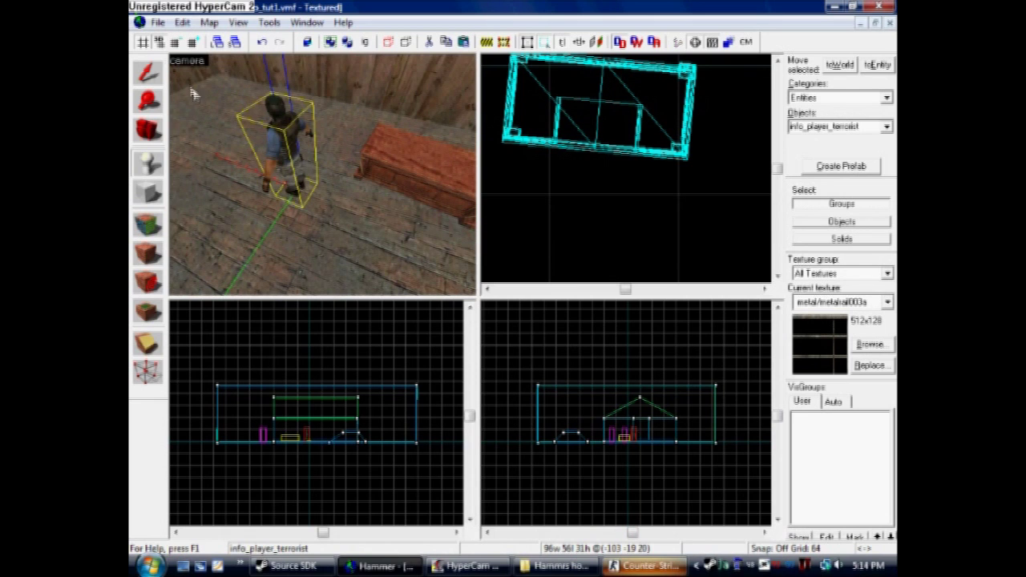
Change the class of the newly placed info_player_terrorist entity to prop_physics.
{"action": "left_click", "coordinate": [147, 72]}
{"action": "key", "text": "alt+Return"}
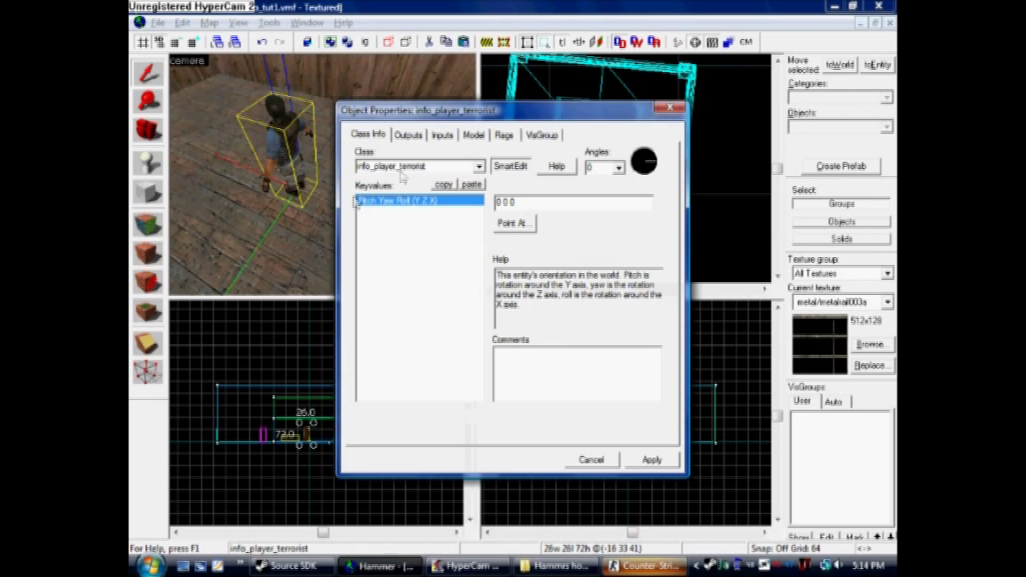
{"action": "left_click", "coordinate": [446, 166]}
{"action": "type", "text": "prop_detail"}
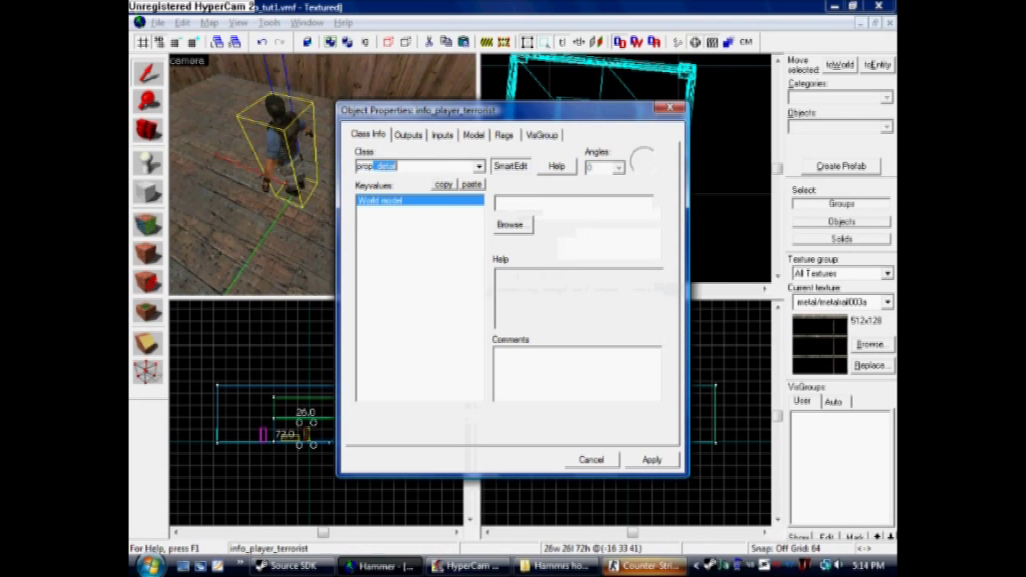
{"action": "key", "text": "Down"}
{"action": "key", "text": "Down"}
{"action": "key", "text": "Down"}
{"action": "key", "text": "Down"}
{"action": "key", "text": "Down"}
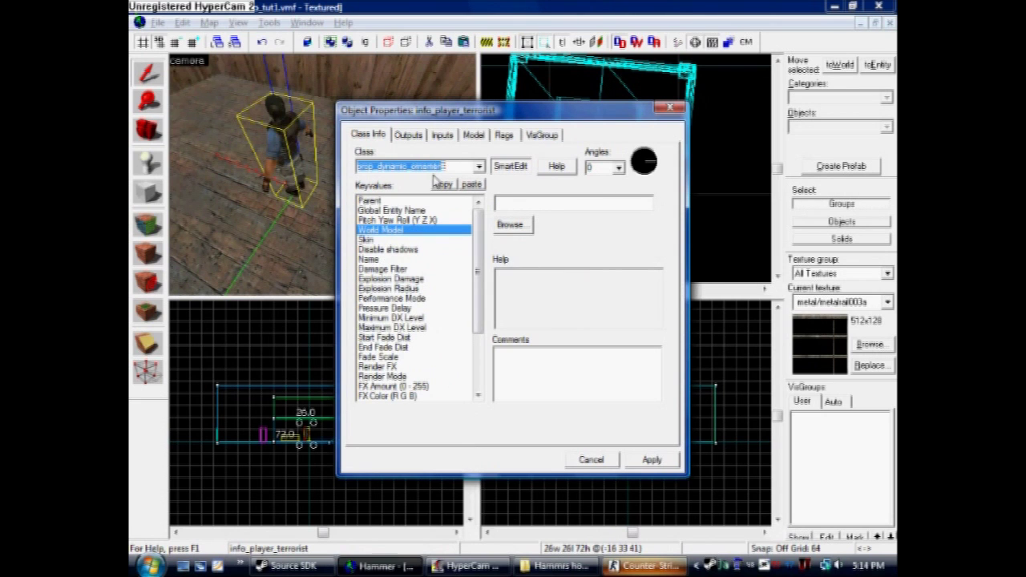
Browse for the prop's world model, filter the models for "chai", and select props_combine/breenchair.mdl.
{"action": "left_click", "coordinate": [511, 225]}
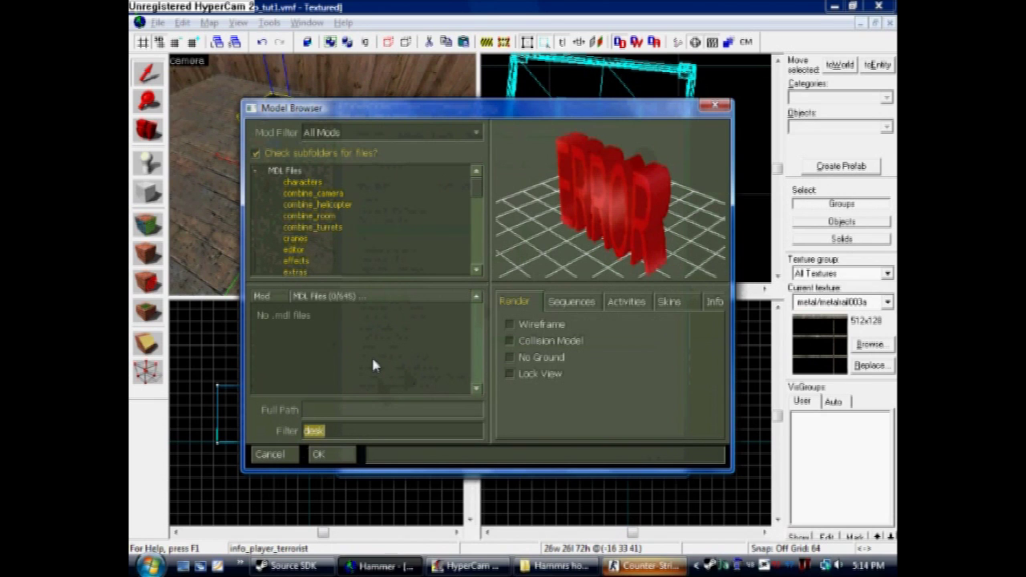
{"action": "type", "text": "ch"}
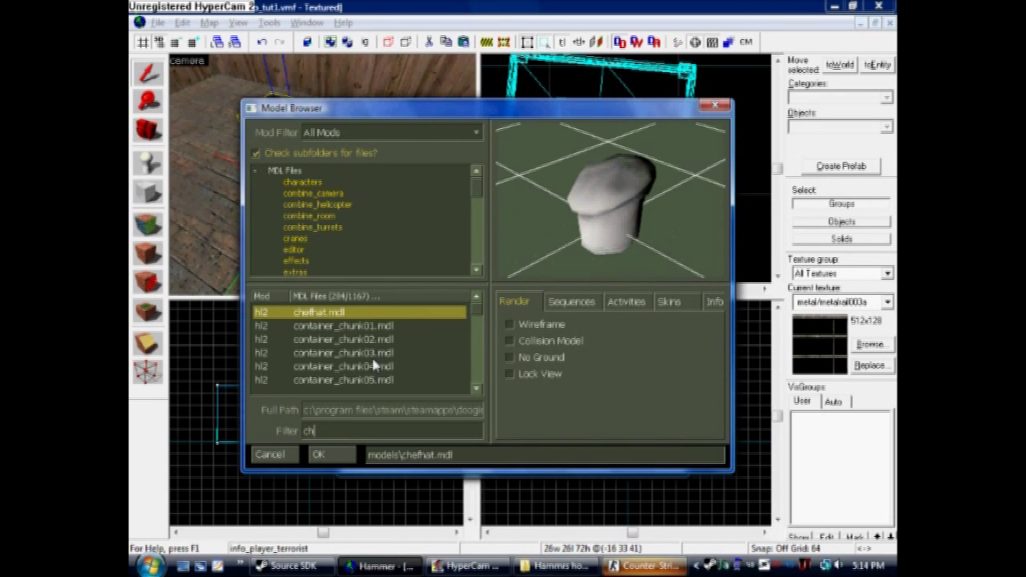
{"action": "type", "text": "ai"}
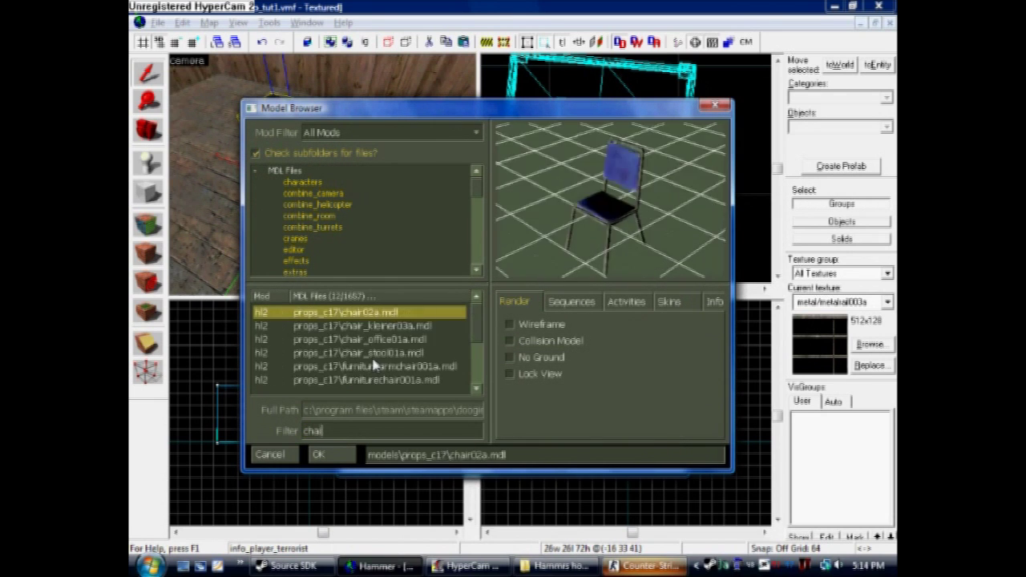
{"action": "key", "text": "Down"}
{"action": "key", "text": "Down"}
{"action": "key", "text": "Down"}
{"action": "key", "text": "Down"}
{"action": "key", "text": "Down"}
{"action": "key", "text": "Down"}
{"action": "key", "text": "Down"}
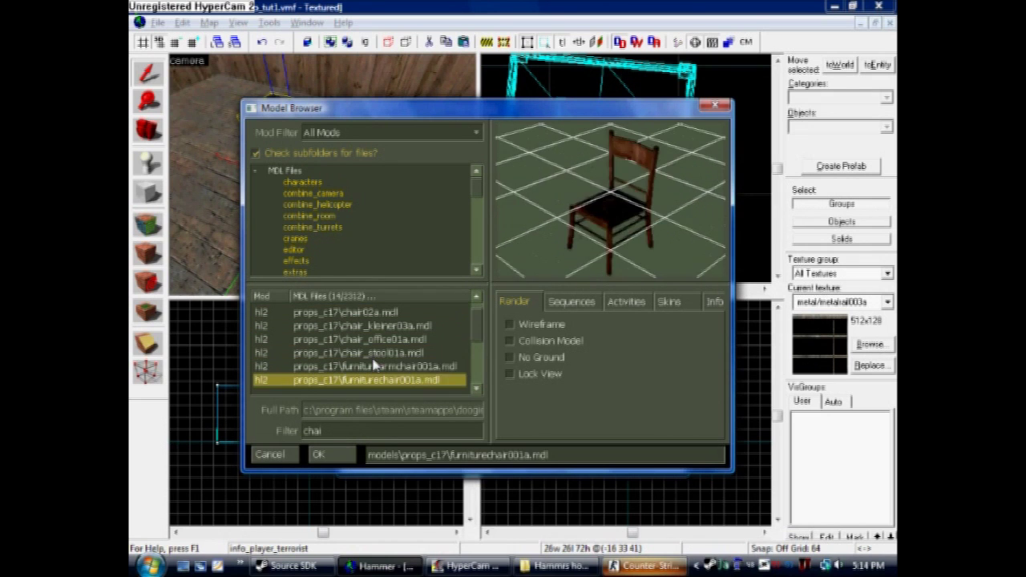
{"action": "key", "text": "Down"}
{"action": "key", "text": "Down"}
{"action": "key", "text": "Down"}
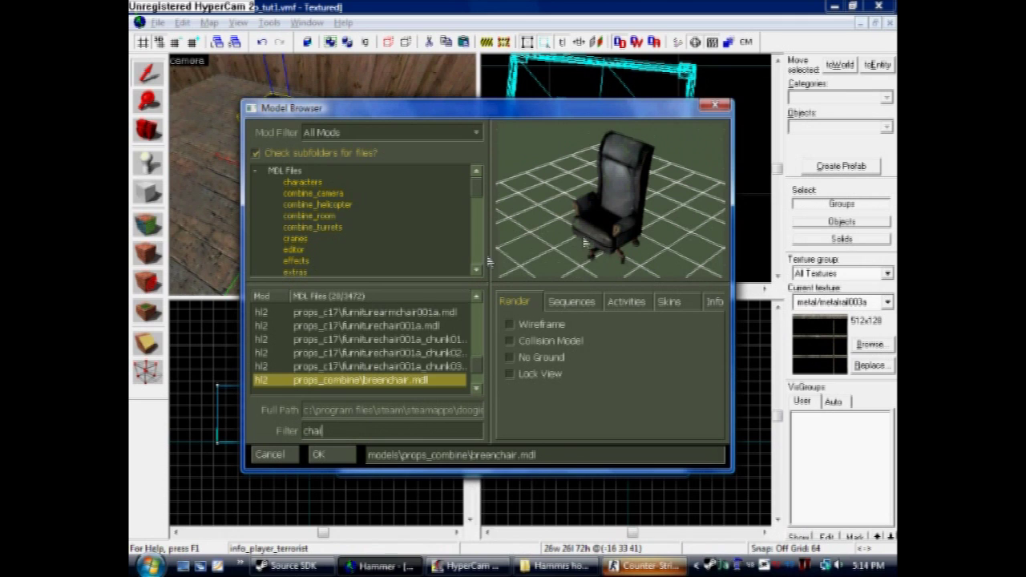
Check the chair model's supported prop types, accept it as the world model, and apply the properties.
{"action": "left_click", "coordinate": [714, 301]}
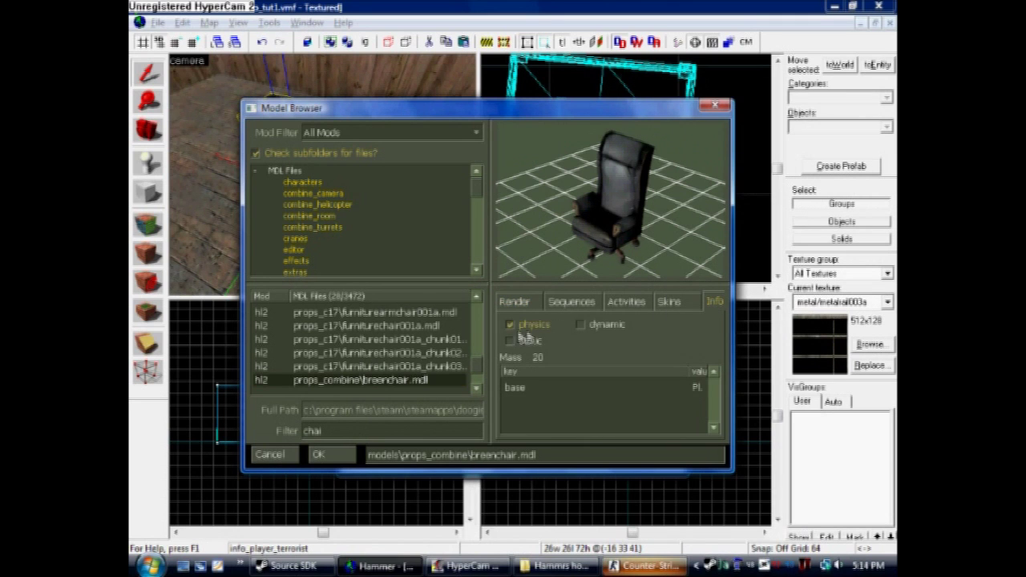
{"action": "left_click", "coordinate": [327, 455]}
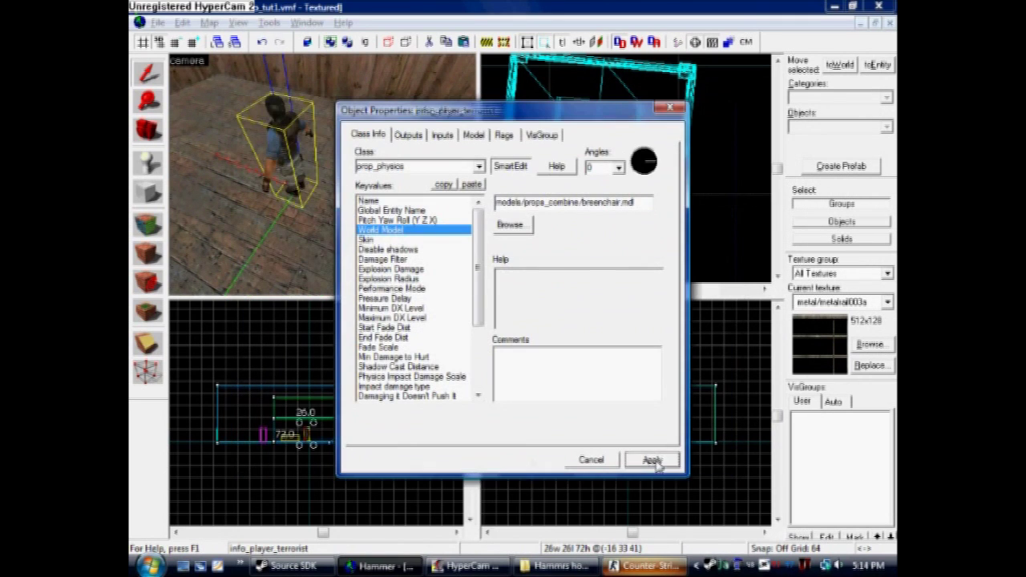
{"action": "left_click", "coordinate": [653, 460]}
{"action": "left_click", "coordinate": [590, 459]}
Cut the chair and paste it onto the wooden floor behind the desk.
{"action": "key", "text": "Delete"}
{"action": "key", "text": "z"}
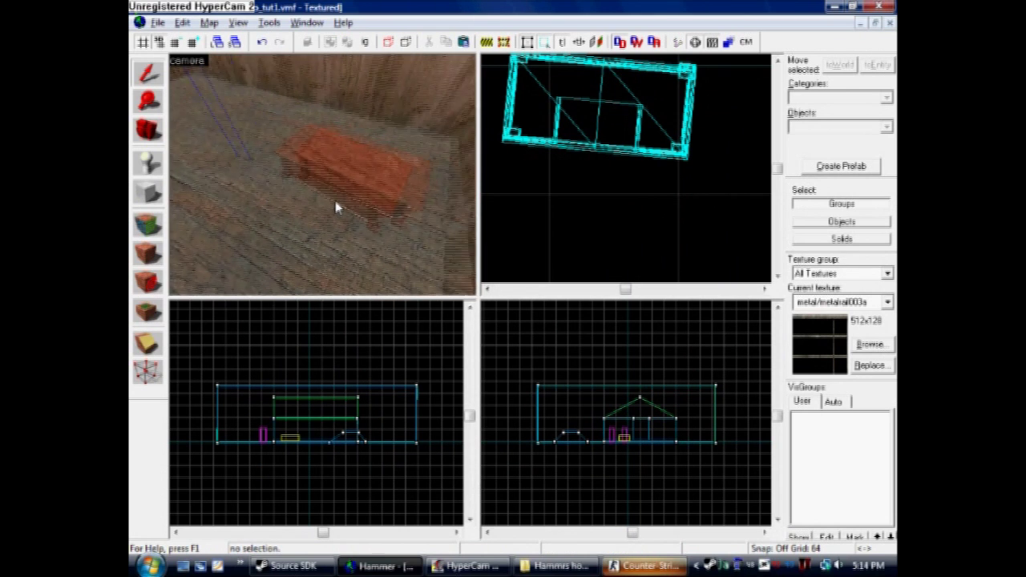
{"action": "key", "text": "Down"}
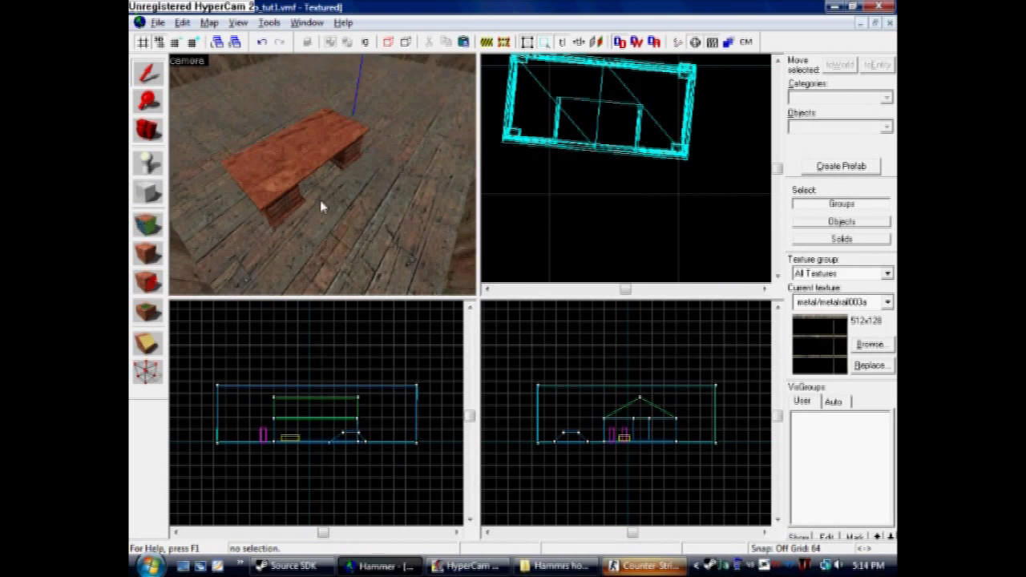
{"action": "left_click", "coordinate": [358, 218]}
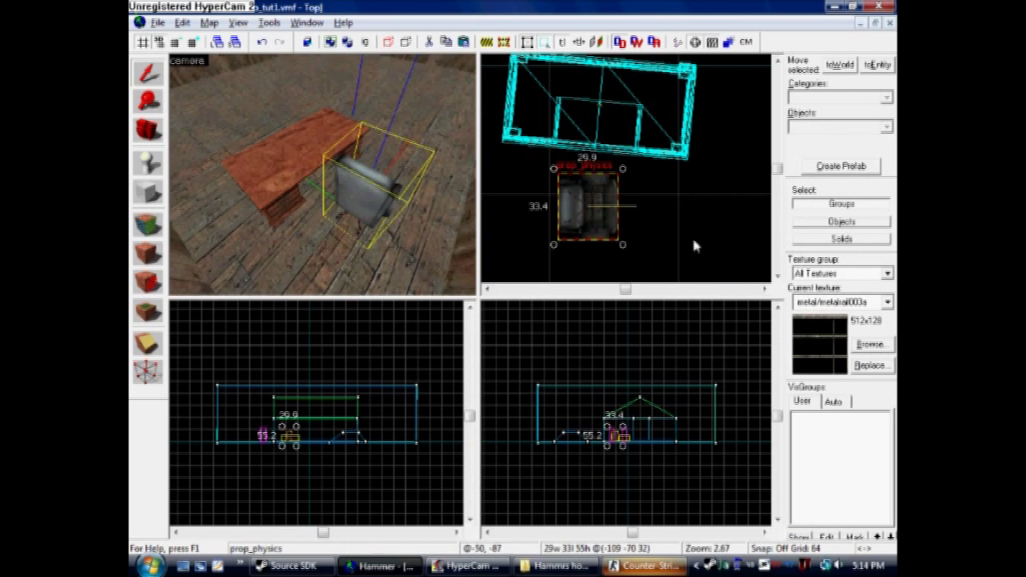
Rotate the chair about a quarter turn in the top view so that it faces the desk.
{"action": "left_click", "coordinate": [583, 193]}
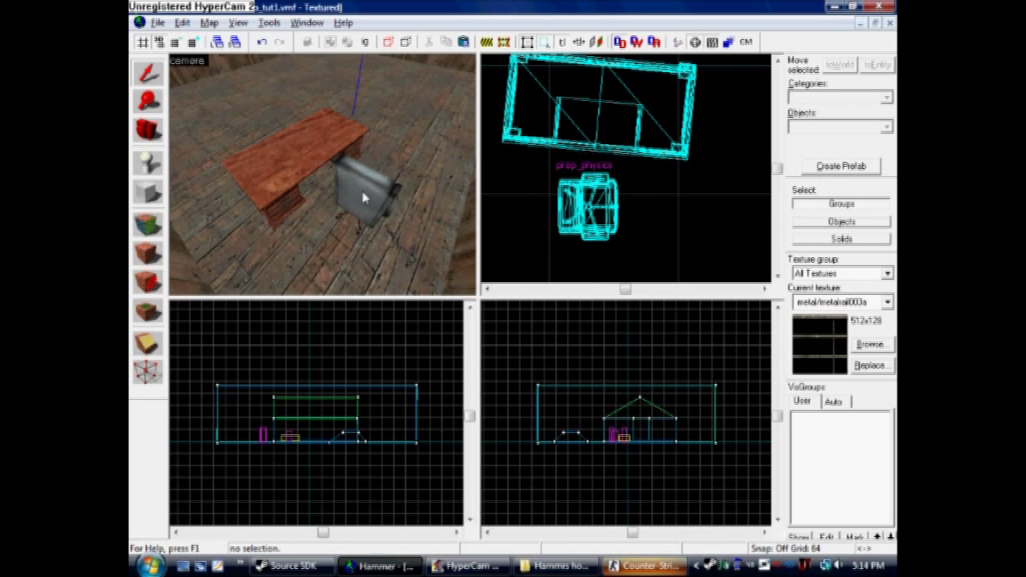
{"action": "left_click", "coordinate": [583, 193]}
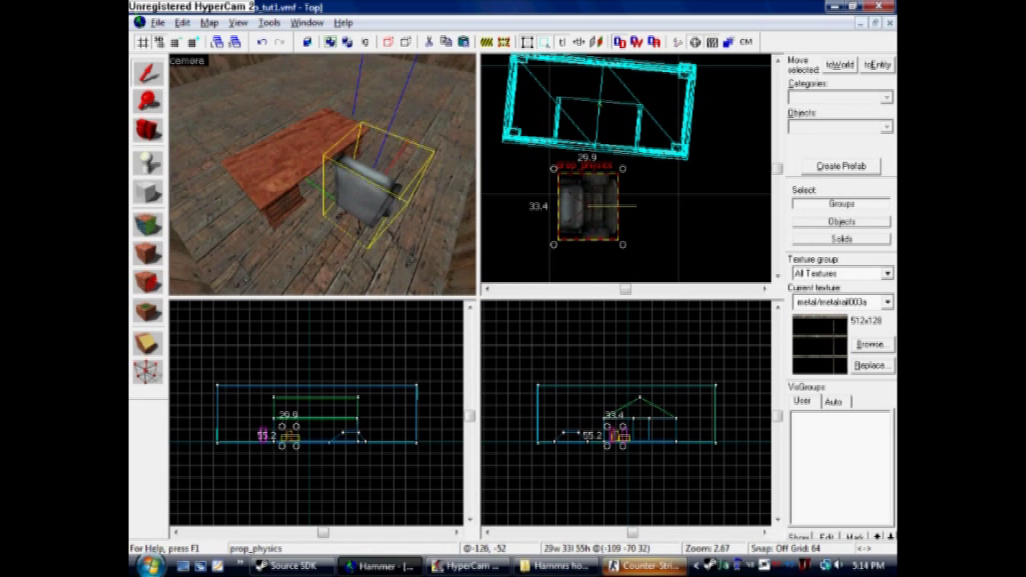
{"action": "left_click_drag", "start_coordinate": [553, 170], "coordinate": [555, 243]}
{"action": "left_click", "coordinate": [381, 103]}
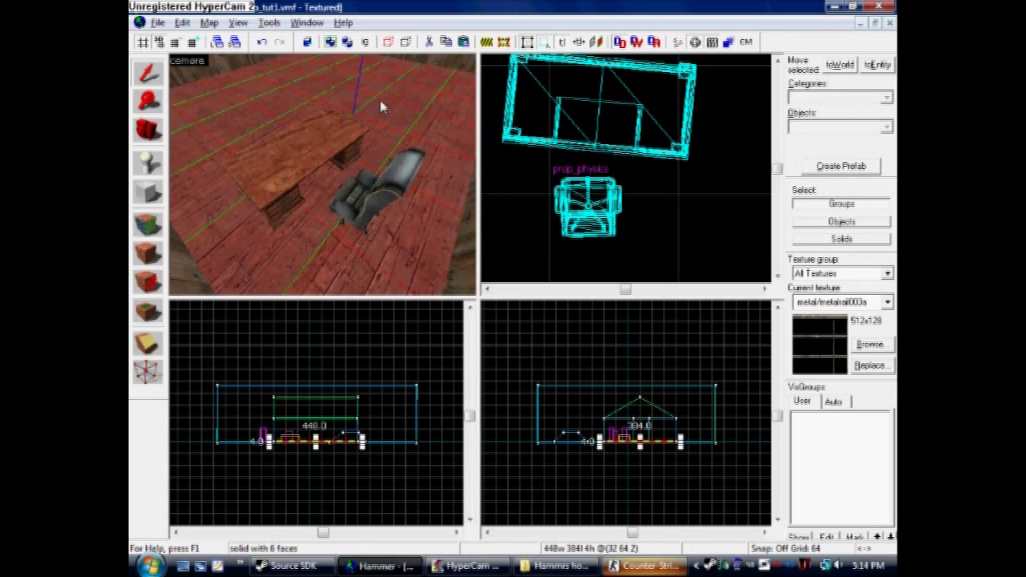
{"action": "key", "text": "z"}
{"action": "key", "text": "w"}
{"action": "key", "text": "z"}
{"action": "left_click", "coordinate": [388, 196]}
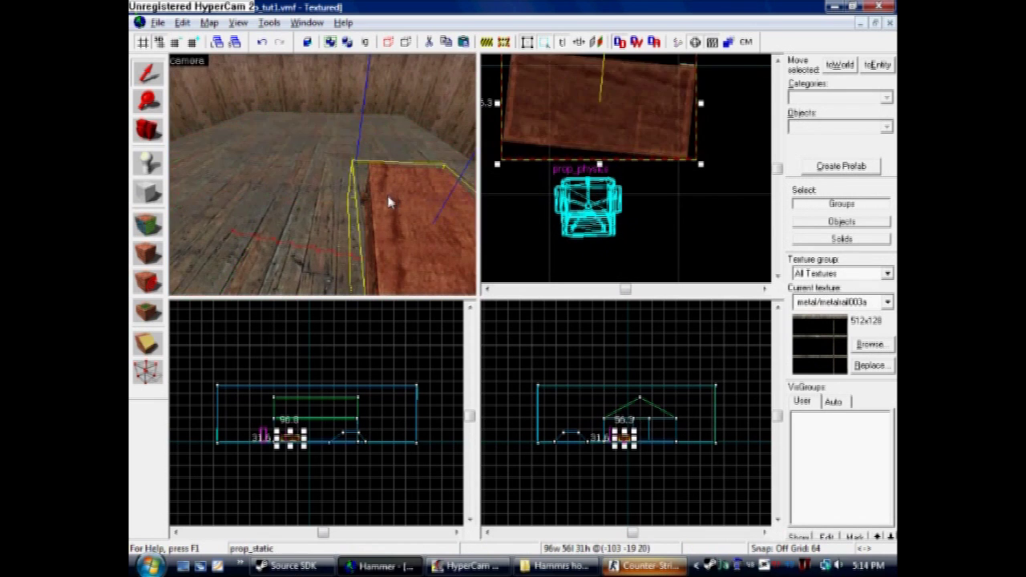
{"action": "left_click", "coordinate": [318, 187]}
{"action": "left_click", "coordinate": [437, 81]}
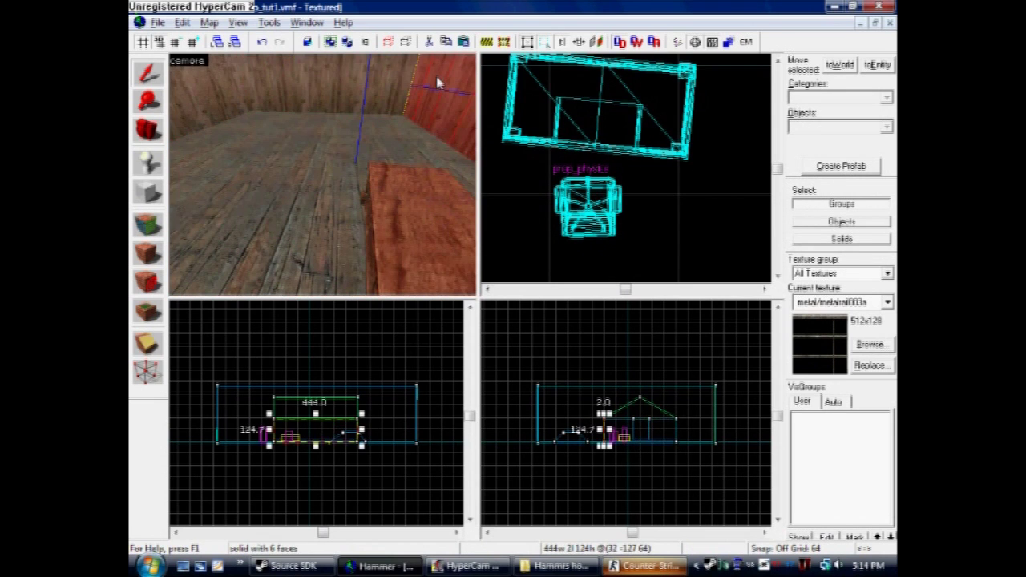
{"action": "left_click", "coordinate": [651, 217]}
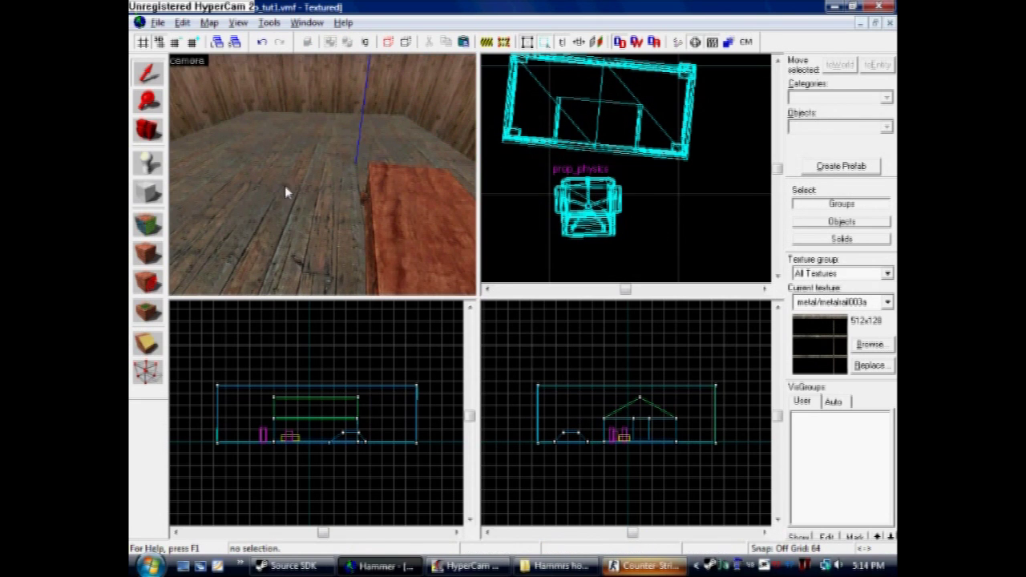
Place an info_player_terrorist entity on the floor in front of the desk, on the side opposite the chair.
{"action": "key", "text": "a"}
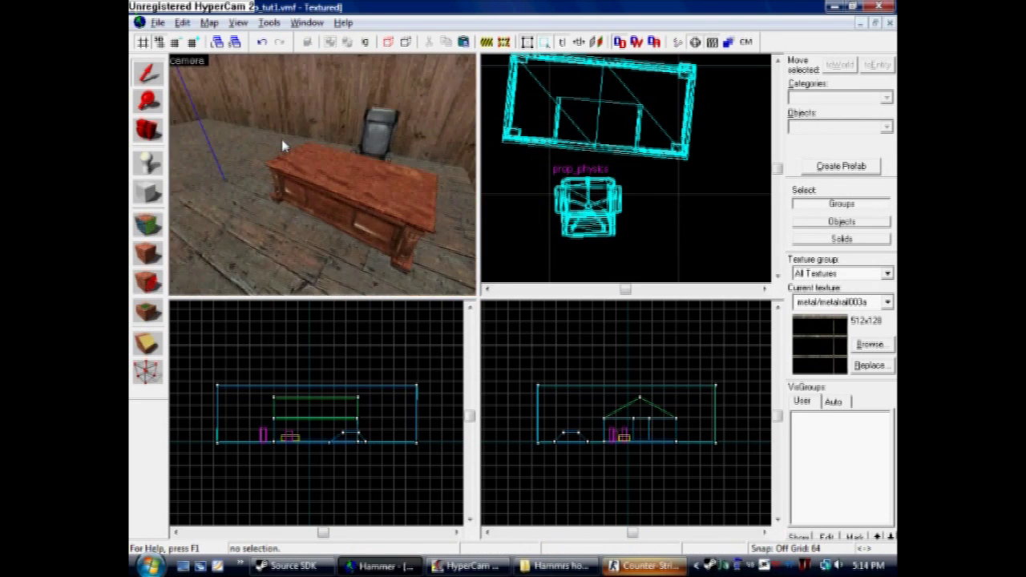
{"action": "key", "text": "w"}
{"action": "key", "text": "a"}
{"action": "left_click", "coordinate": [150, 164]}
{"action": "key", "text": "d"}
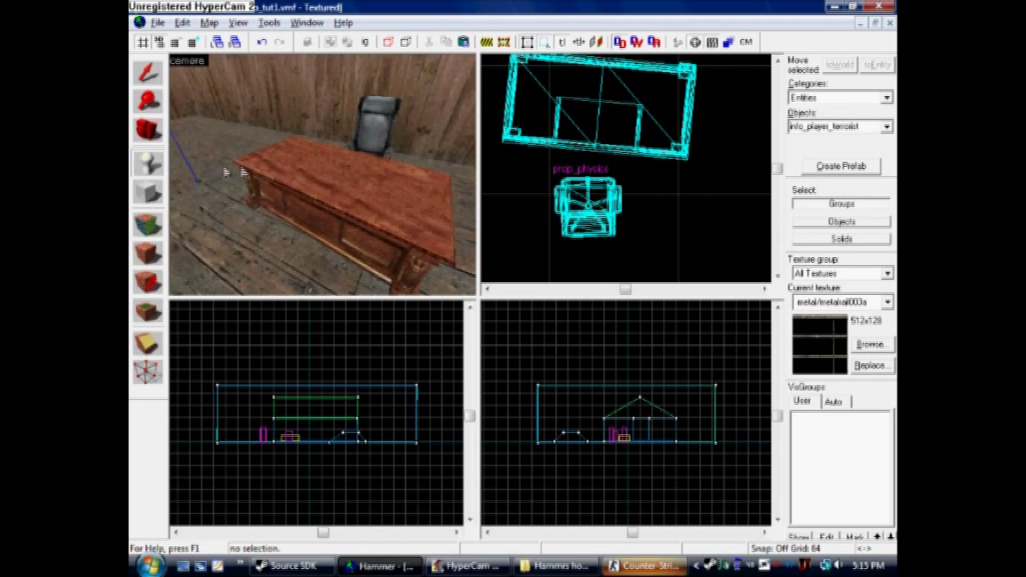
{"action": "key", "text": "a"}
{"action": "key", "text": "s"}
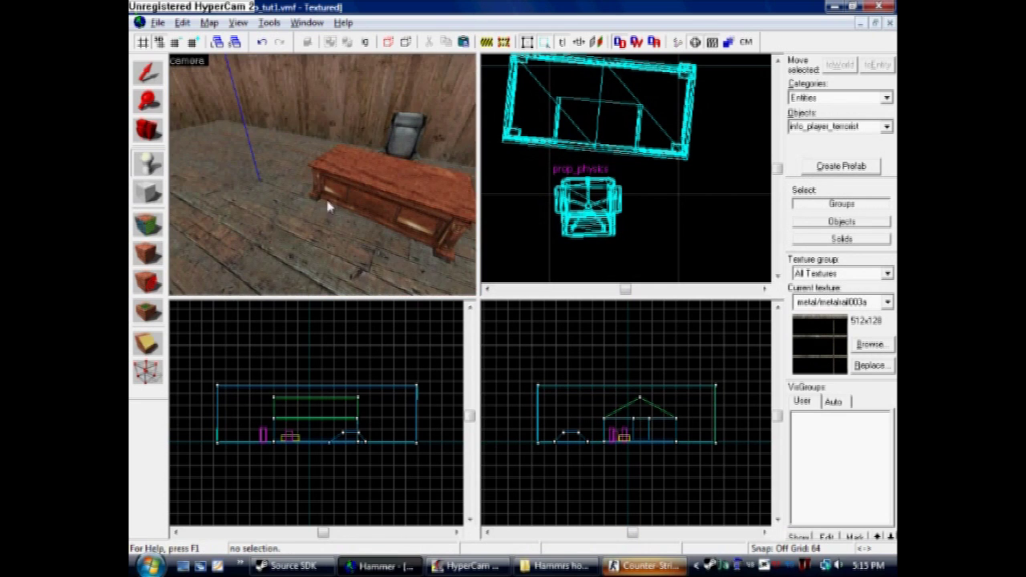
{"action": "left_click", "coordinate": [287, 225]}
Open the new terrorist entity's properties and set its class to prop_physics.
{"action": "left_click", "coordinate": [148, 72]}
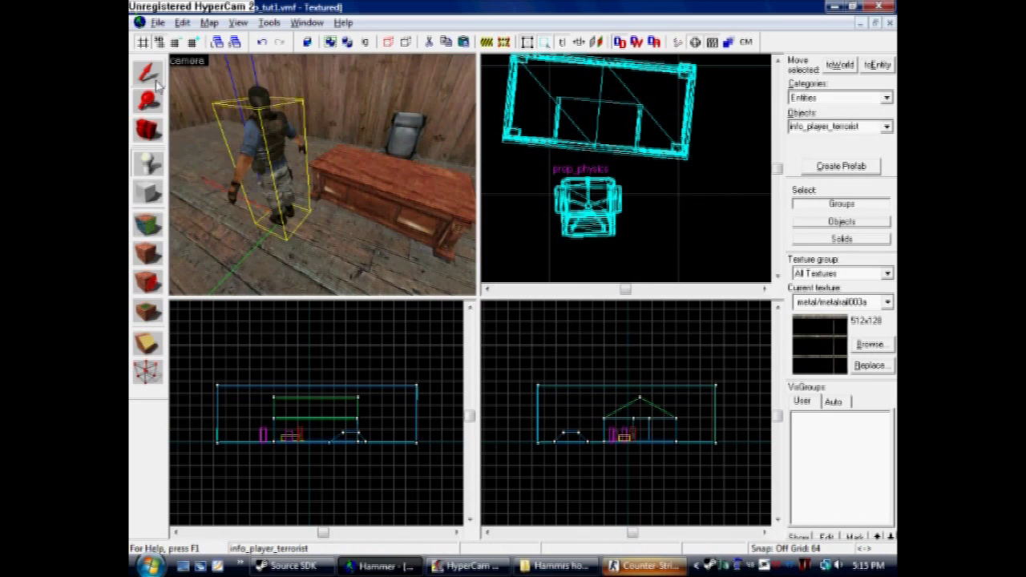
{"action": "left_click", "coordinate": [290, 164]}
{"action": "left_click", "coordinate": [282, 149]}
{"action": "double_click", "coordinate": [278, 135]}
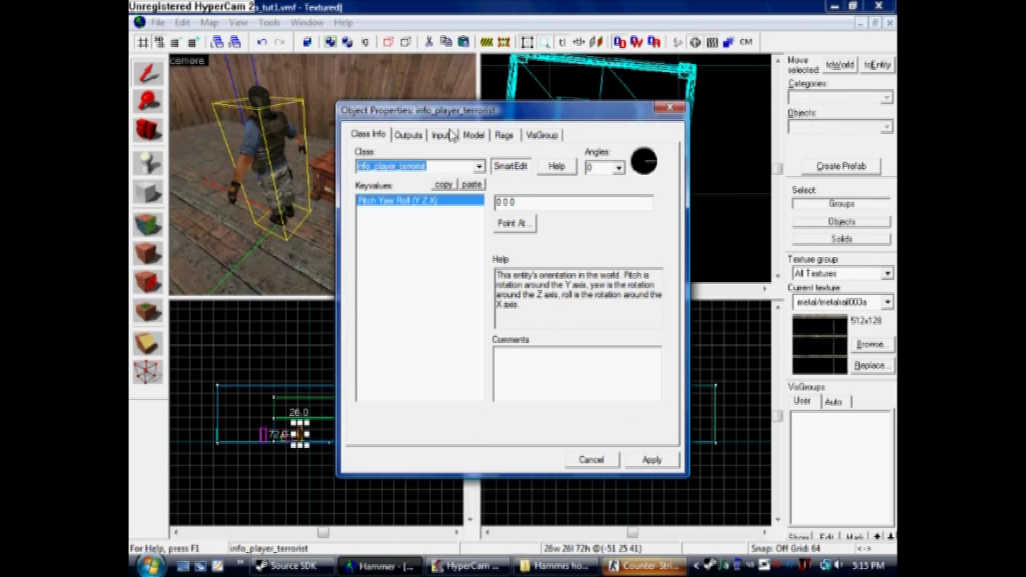
{"action": "type", "text": "prop_door_rotating"}
{"action": "key", "text": "Return"}
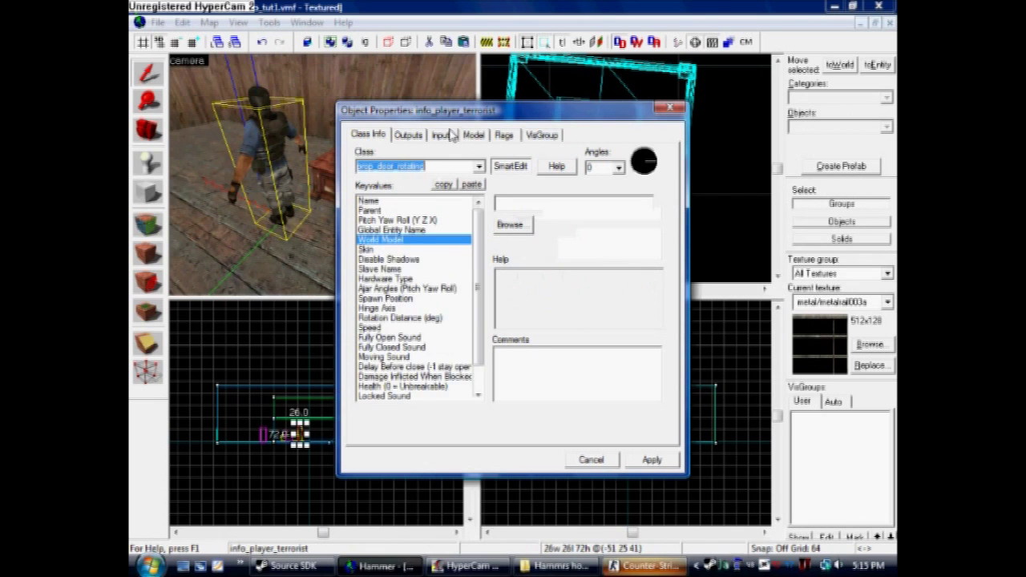
{"action": "key", "text": "Down"}
{"action": "key", "text": "Down"}
{"action": "key", "text": "Down"}
{"action": "key", "text": "Down"}
{"action": "key", "text": "Down"}
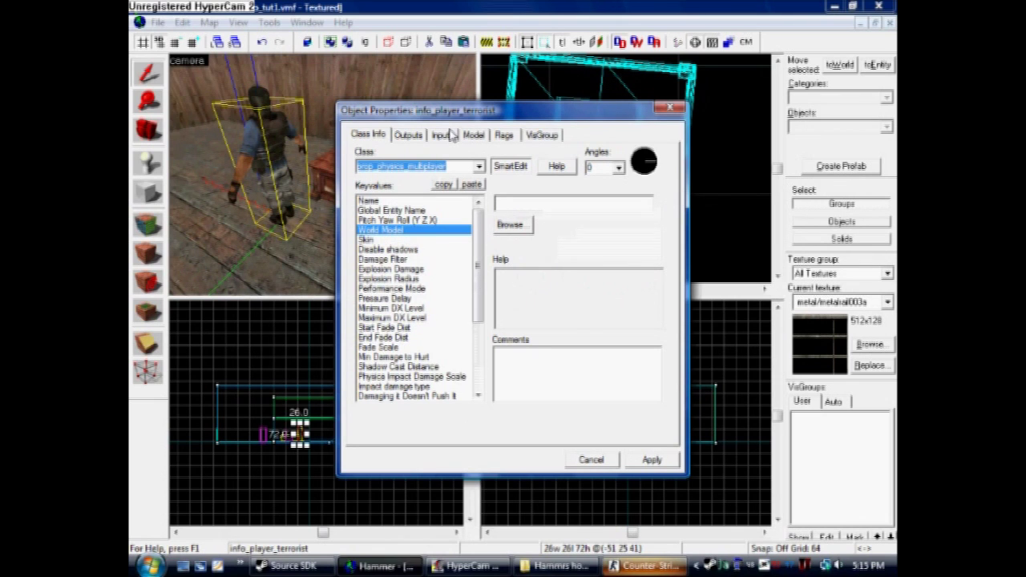
{"action": "key", "text": "Up"}
Browse for this prop's world model and filter the models for "computer".
{"action": "left_click", "coordinate": [520, 226]}
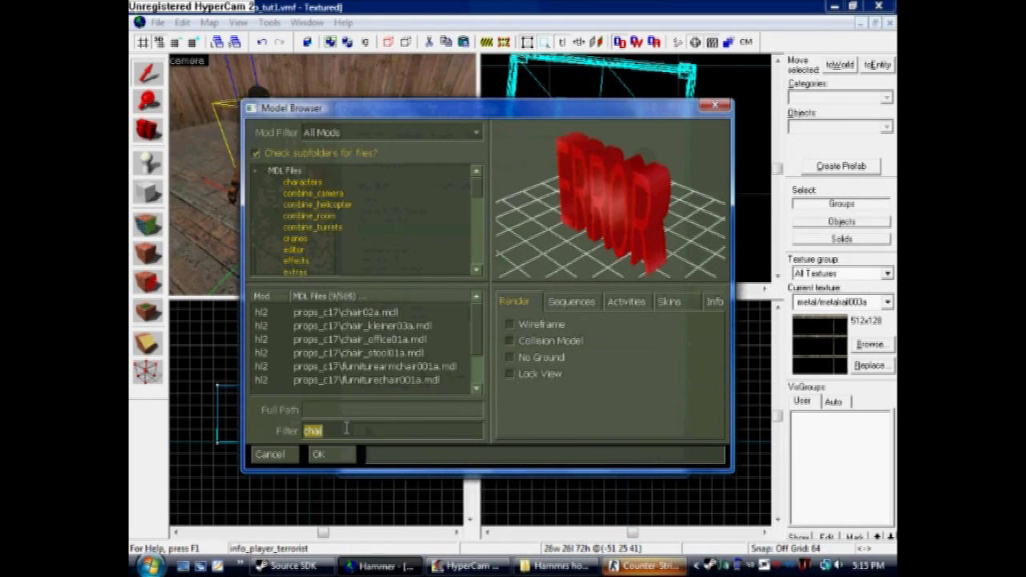
{"action": "type", "text": "computer"}
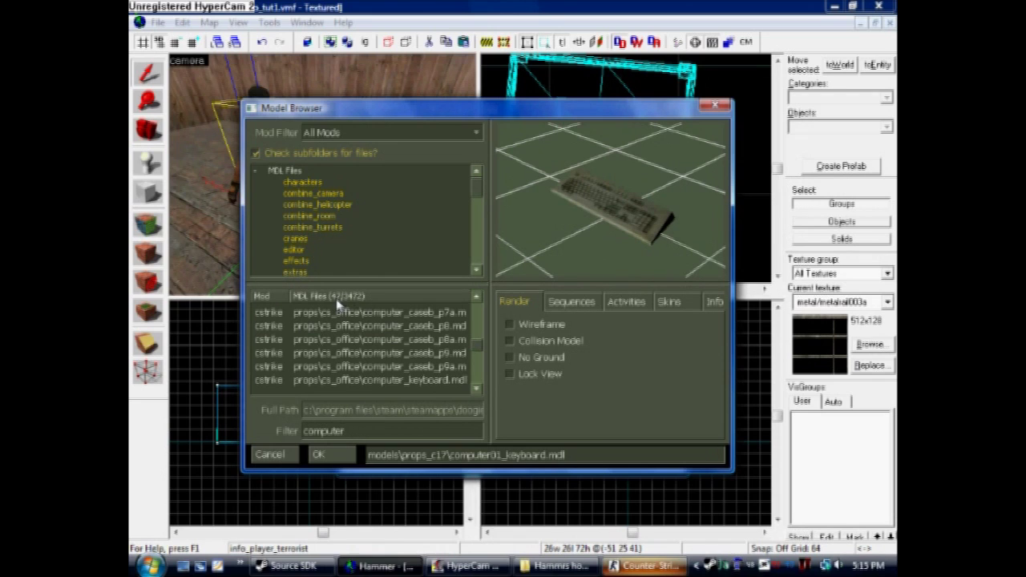
{"action": "left_click_drag", "start_coordinate": [348, 431], "coordinate": [303, 430]}
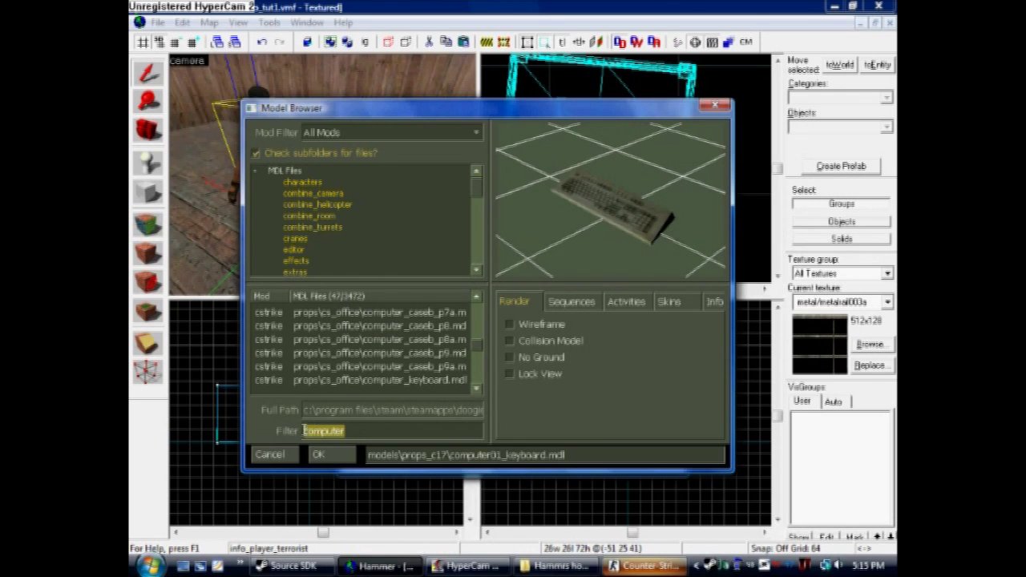
Look through the filtered computer models in the preview for a complete computer case.
{"action": "left_click", "coordinate": [392, 315]}
{"action": "key", "text": "Down"}
{"action": "key", "text": "Down"}
{"action": "key", "text": "Down"}
{"action": "key", "text": "Down"}
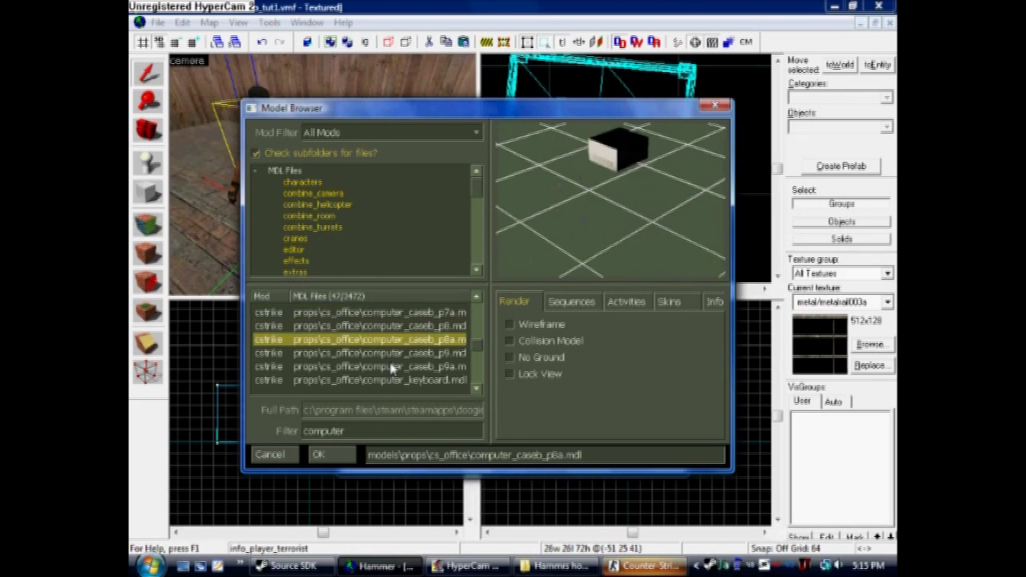
{"action": "key", "text": "Down"}
{"action": "key", "text": "Down"}
{"action": "key", "text": "Down"}
{"action": "key", "text": "Down"}
{"action": "key", "text": "Down"}
{"action": "key", "text": "Down"}
{"action": "key", "text": "Down"}
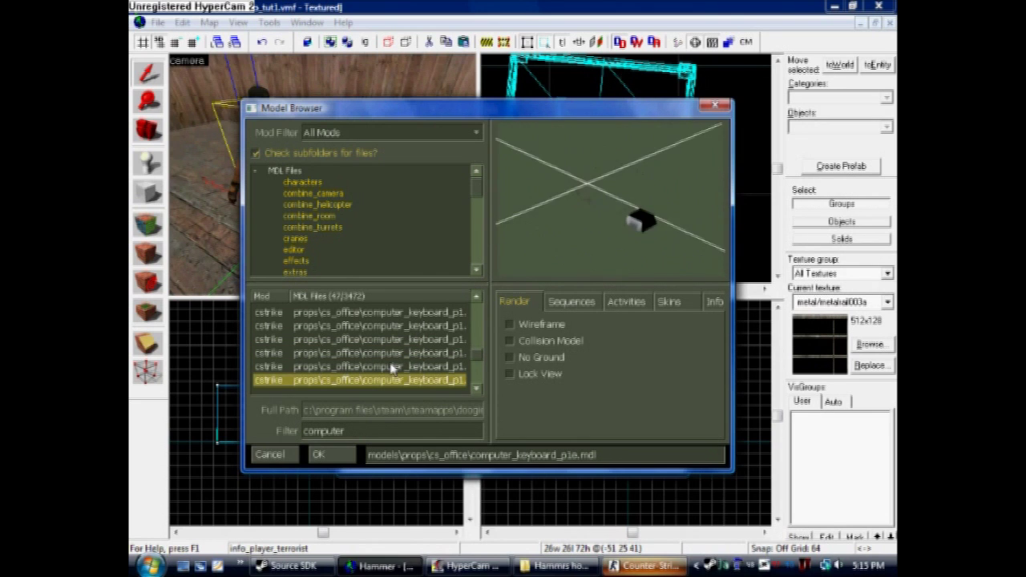
{"action": "key", "text": "Up"}
{"action": "key", "text": "Up"}
{"action": "key", "text": "Up"}
{"action": "key", "text": "Up"}
{"action": "key", "text": "Up"}
{"action": "key", "text": "Up"}
{"action": "key", "text": "Up"}
{"action": "key", "text": "Up"}
{"action": "key", "text": "Up"}
{"action": "key", "text": "Up"}
{"action": "key", "text": "Up"}
{"action": "key", "text": "Up"}
{"action": "key", "text": "Up"}
{"action": "key", "text": "Up"}
{"action": "key", "text": "Up"}
{"action": "key", "text": "Up"}
{"action": "key", "text": "Up"}
{"action": "key", "text": "Up"}
{"action": "key", "text": "Up"}
{"action": "key", "text": "Up"}
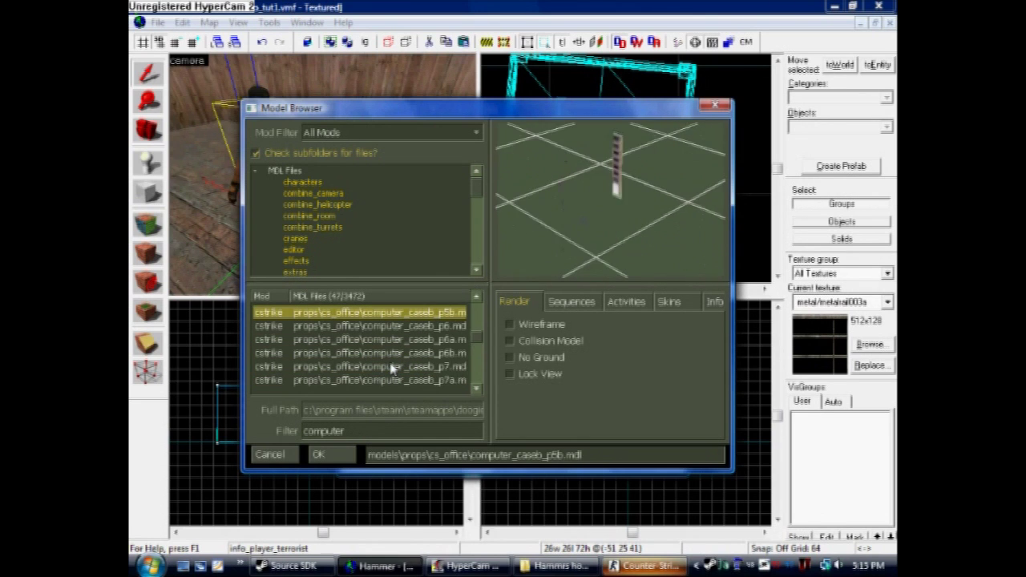
{"action": "key", "text": "Up"}
{"action": "key", "text": "Up"}
{"action": "key", "text": "Up"}
{"action": "key", "text": "Up"}
{"action": "key", "text": "Up"}
{"action": "key", "text": "Up"}
{"action": "key", "text": "Up"}
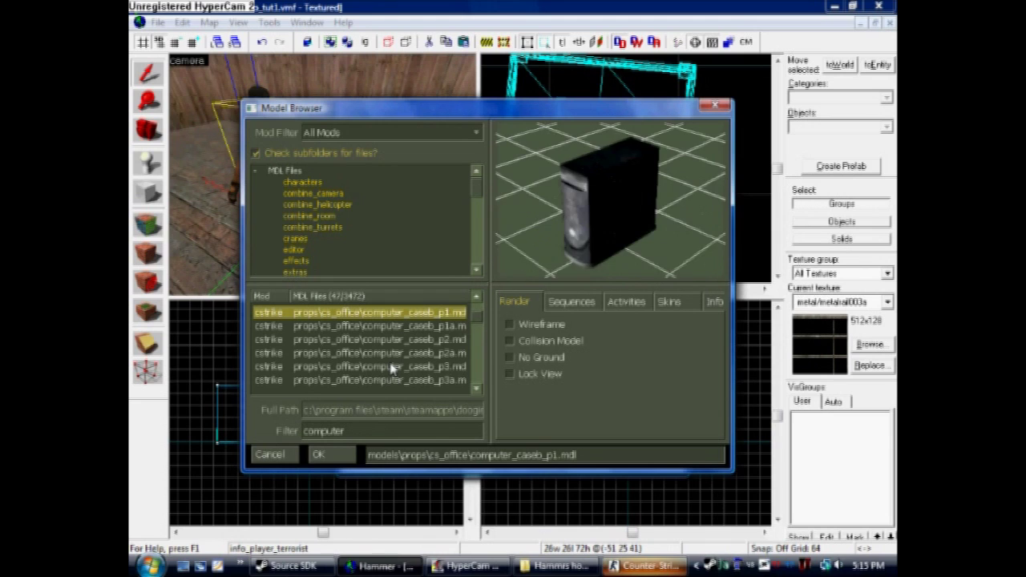
{"action": "key", "text": "Up"}
{"action": "key", "text": "Up"}
{"action": "key", "text": "Up"}
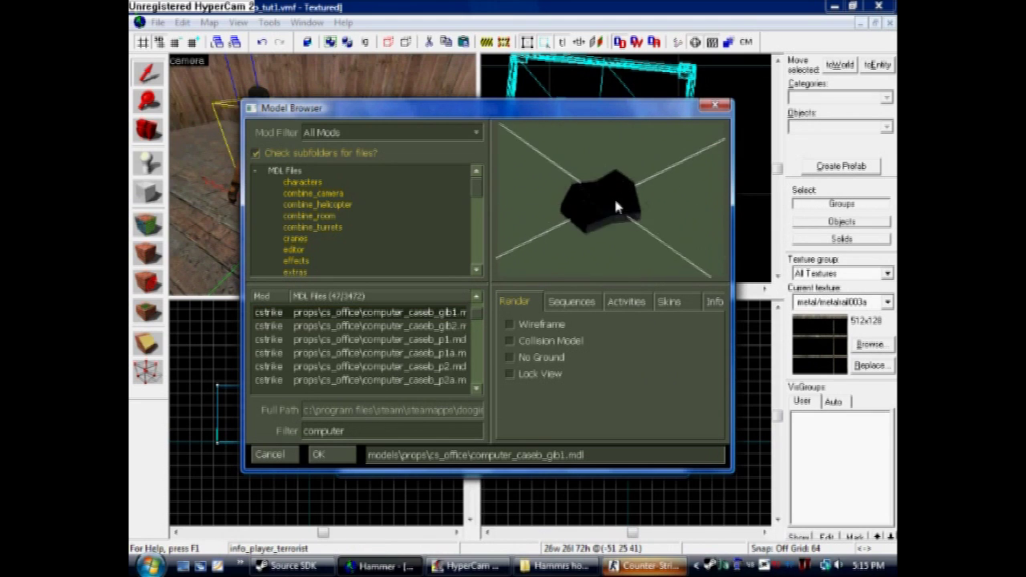
{"action": "key", "text": "Down"}
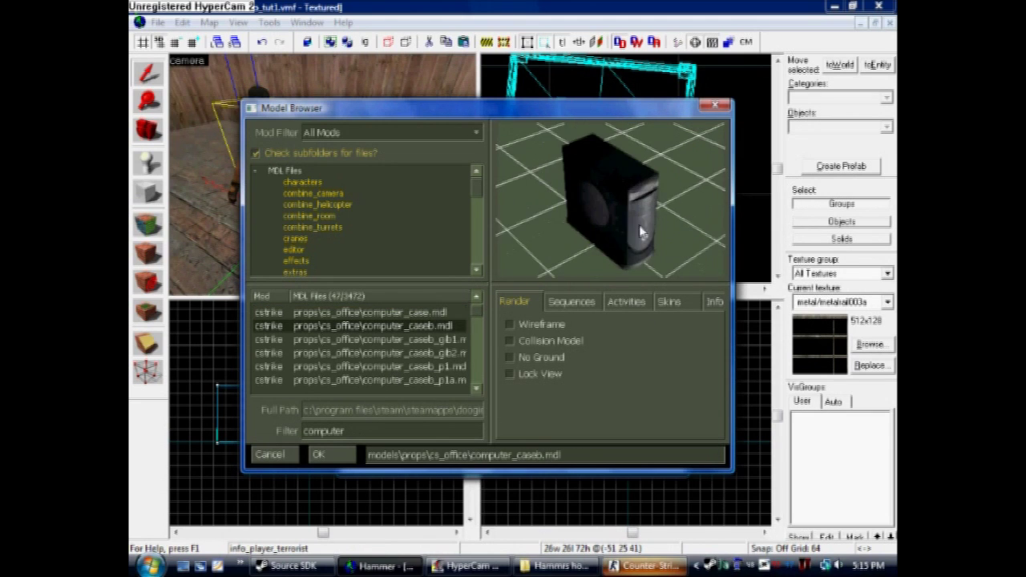
Inspect computer_caseb.mdl up close and compare the prop types it supports with those of computer_case.mdl.
{"action": "left_click_drag", "start_coordinate": [642, 231], "coordinate": [618, 228]}
{"action": "mouse_move", "coordinate": [617, 229]}
{"action": "right_mouse_down"}
{"action": "mouse_move", "coordinate": [617, 164]}
{"action": "mouse_move", "coordinate": [617, 209]}
{"action": "right_mouse_up"}
{"action": "left_click", "coordinate": [716, 302]}
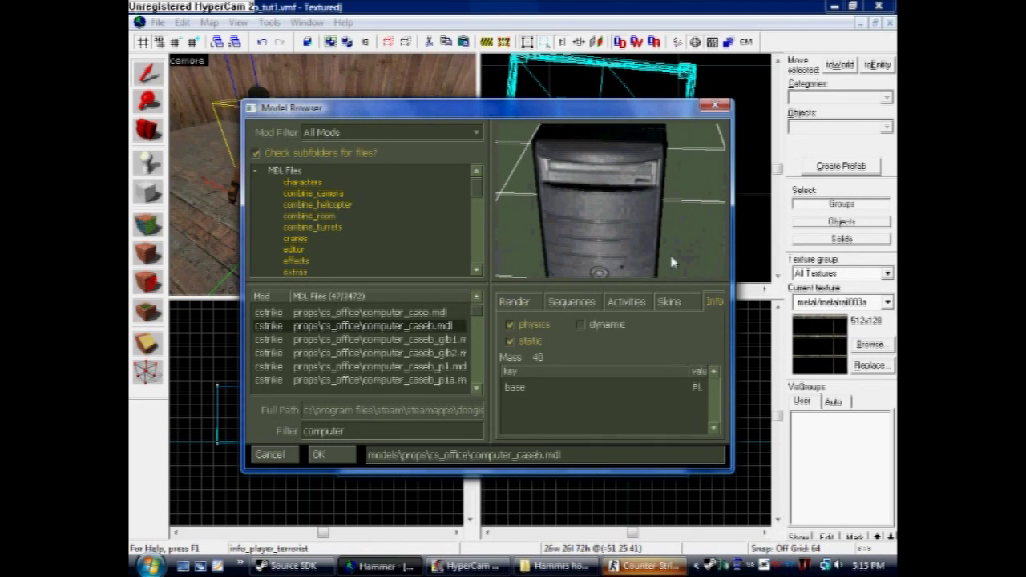
{"action": "right_click_drag", "start_coordinate": [558, 220], "coordinate": [559, 254]}
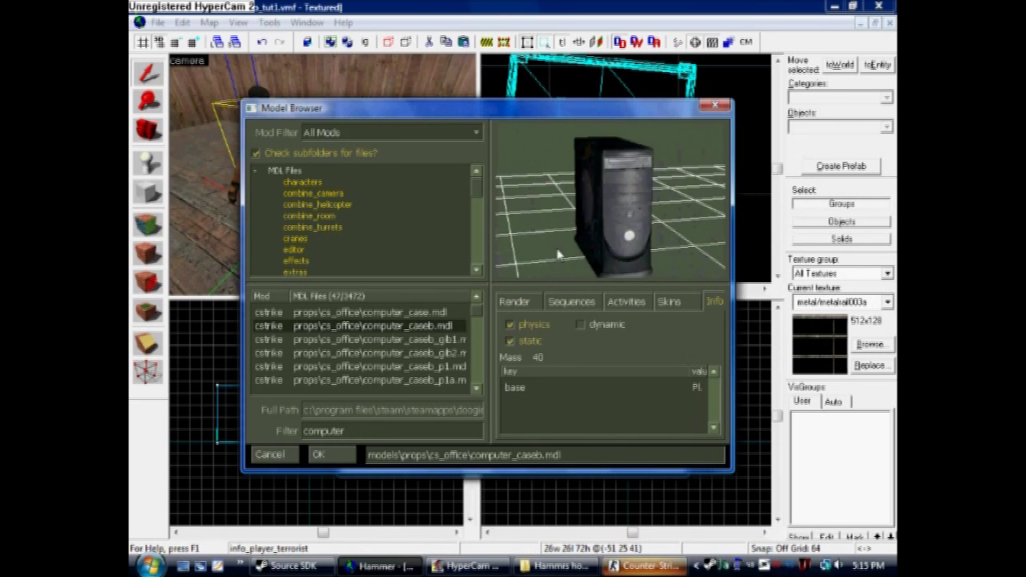
{"action": "key", "text": "Up"}
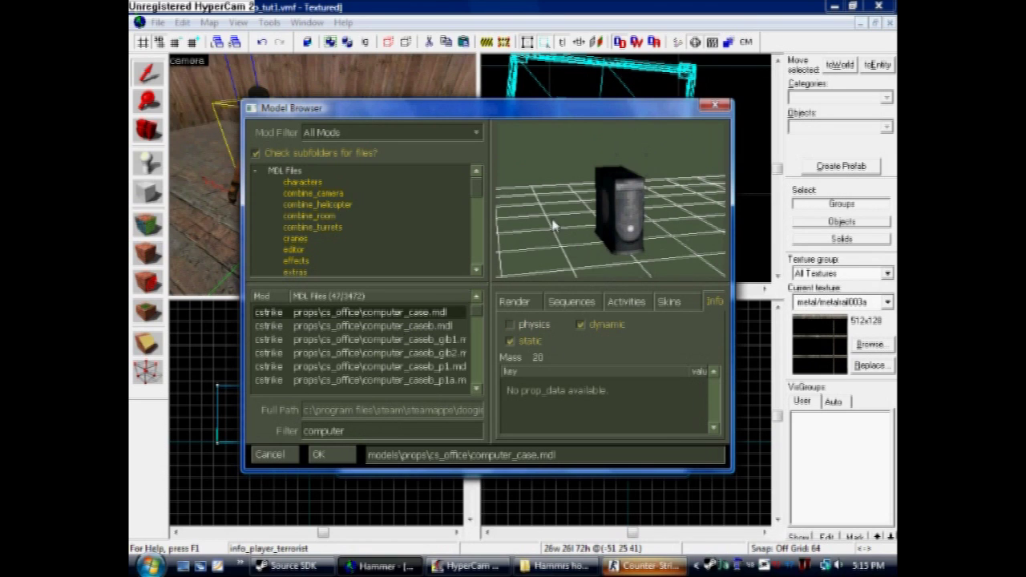
{"action": "key", "text": "Down"}
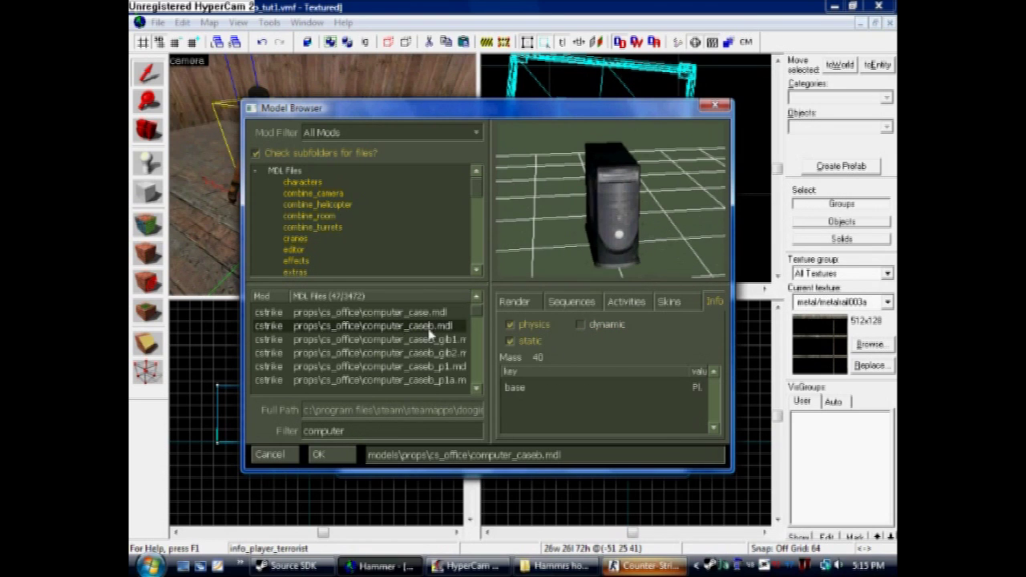
{"action": "left_click_drag", "start_coordinate": [606, 207], "coordinate": [612, 206]}
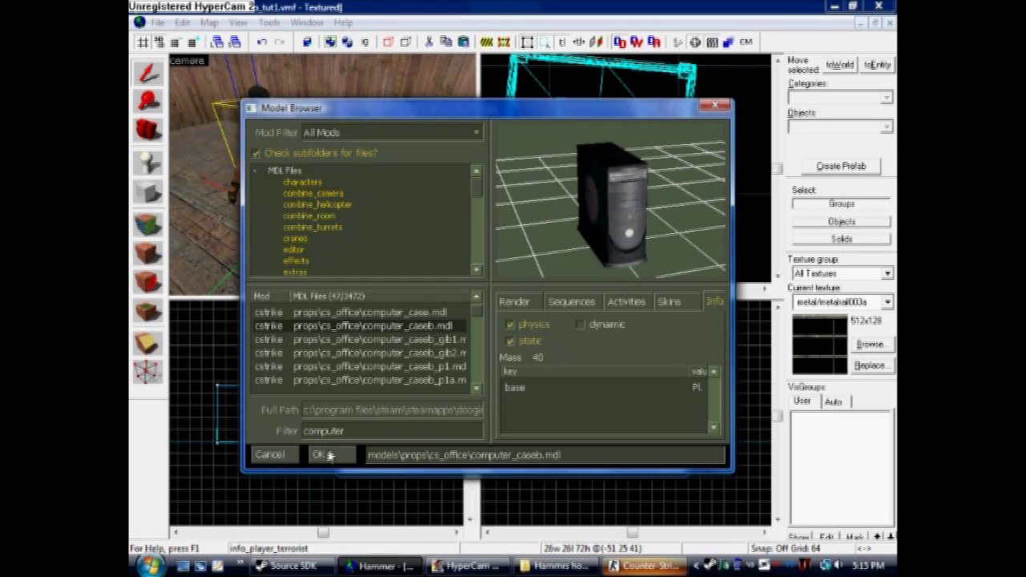
Examine computer_case.mdl from several angles and distances in the model preview.
{"action": "key", "text": "Up"}
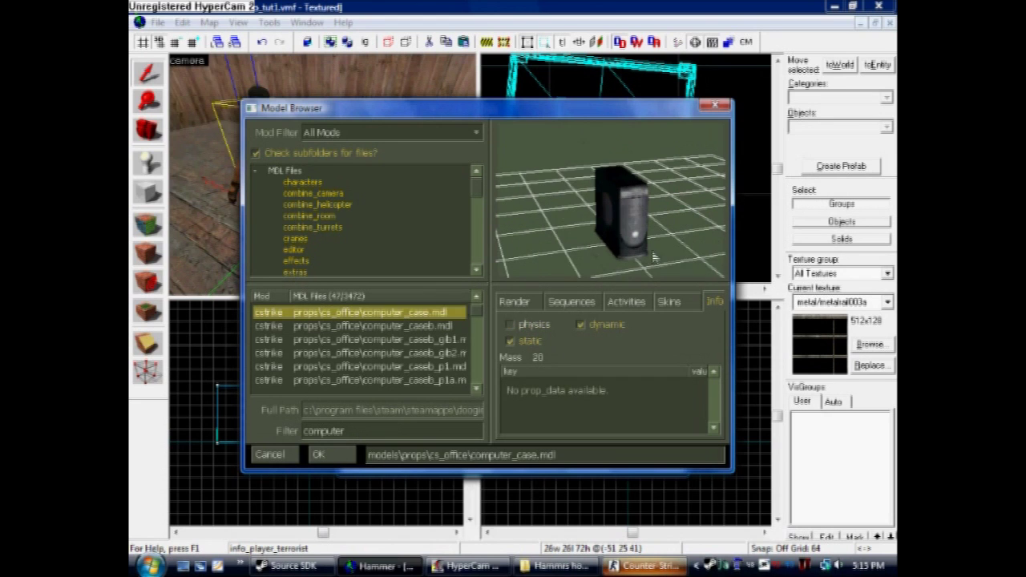
{"action": "right_click_drag", "start_coordinate": [654, 257], "coordinate": [654, 201]}
{"action": "left_click_drag", "start_coordinate": [653, 200], "coordinate": [601, 173]}
{"action": "right_click_drag", "start_coordinate": [601, 172], "coordinate": [611, 202]}
{"action": "left_click_drag", "start_coordinate": [597, 193], "coordinate": [589, 228]}
{"action": "right_click_drag", "start_coordinate": [589, 229], "coordinate": [578, 201]}
{"action": "left_click_drag", "start_coordinate": [577, 201], "coordinate": [611, 207]}
Set the prop's world model to computer_caseb.mdl, apply it and close the properties.
{"action": "left_click", "coordinate": [409, 327]}
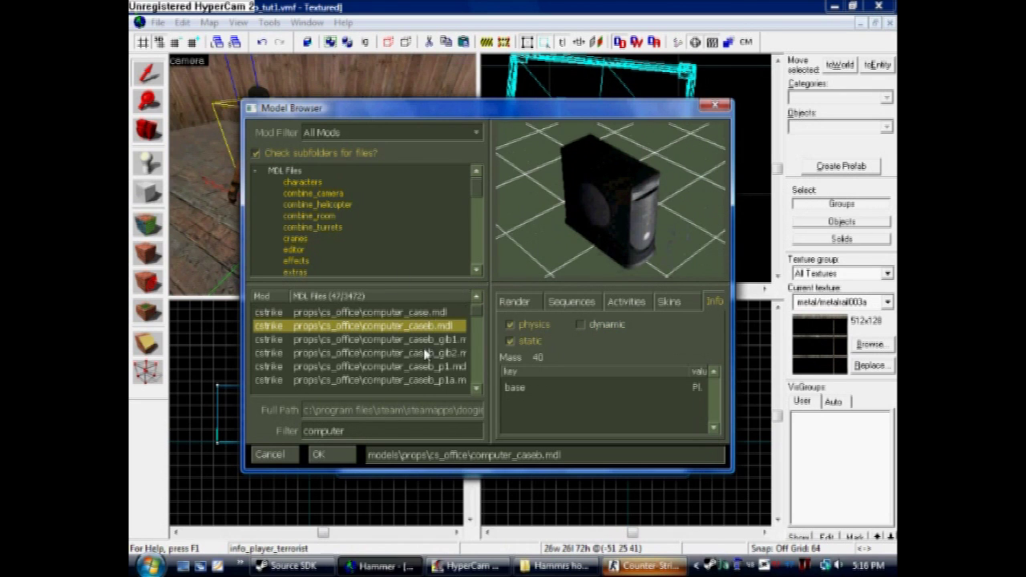
{"action": "left_click", "coordinate": [345, 457]}
{"action": "left_click", "coordinate": [653, 460]}
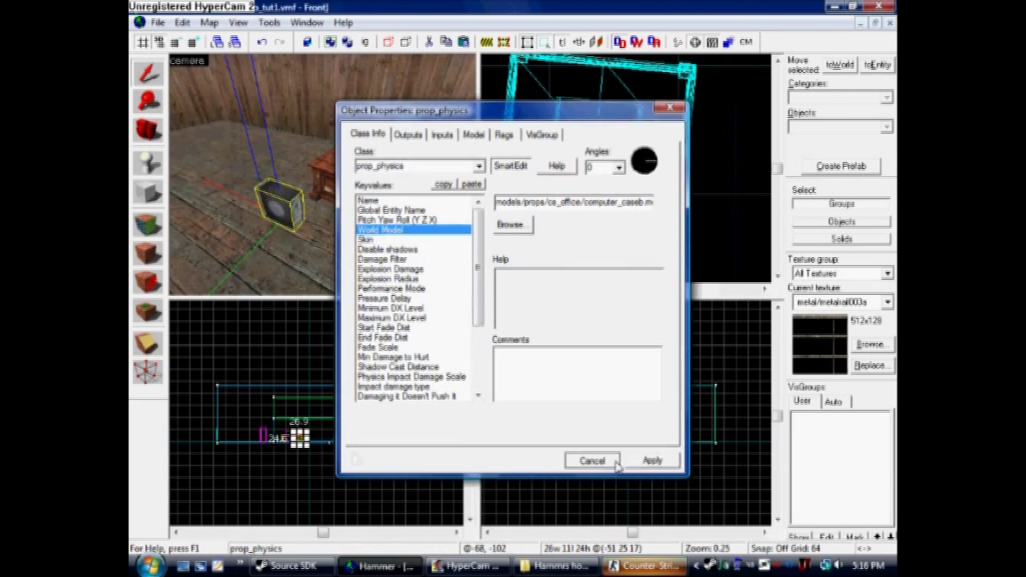
{"action": "left_click", "coordinate": [591, 460]}
Cut and paste the computer case onto the desktop, turning it about a quarter turn toward the chair side at the desk's end.
{"action": "key", "text": "ctrl+x"}
{"action": "key", "text": "ctrl+v"}
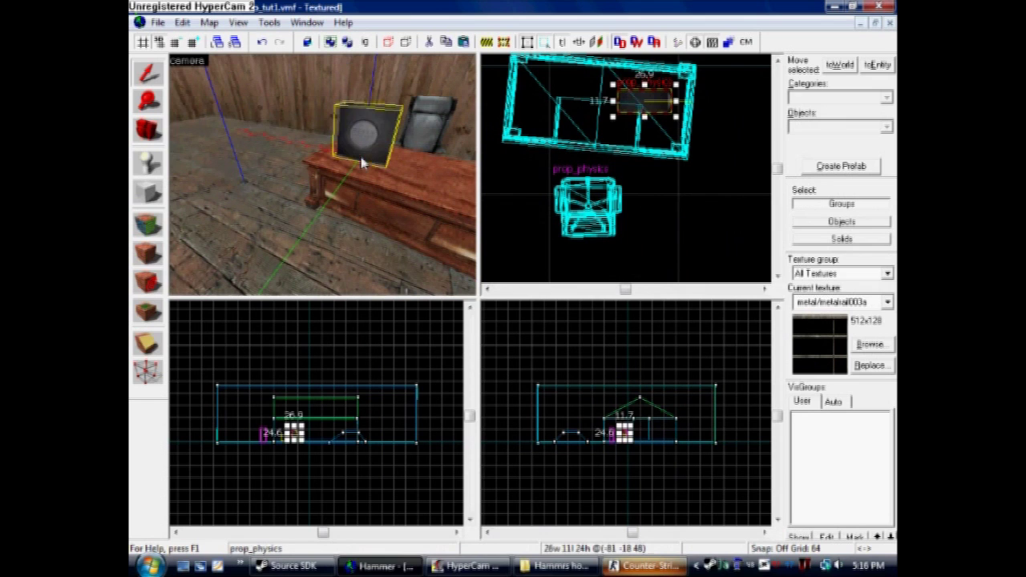
{"action": "scroll", "coordinate": [670, 93], "scroll_direction": "up", "scroll_amount": 3}
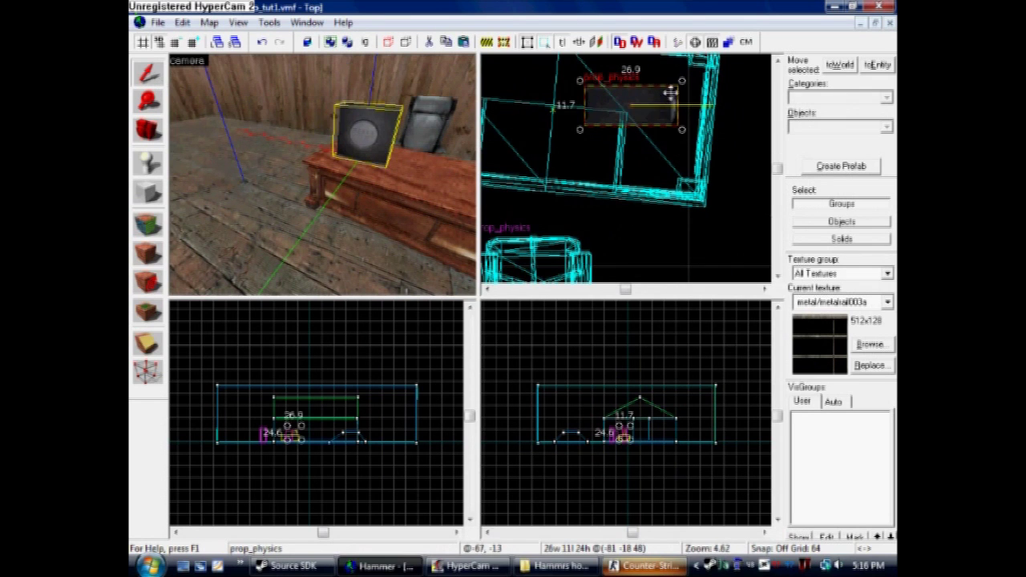
{"action": "left_click_drag", "start_coordinate": [683, 80], "coordinate": [647, 165]}
{"action": "left_click_drag", "start_coordinate": [634, 122], "coordinate": [656, 147]}
{"action": "key", "text": "d"}
{"action": "key", "text": "w"}
Place another info_player_terrorist entity on the floor in front of the desk and open its properties.
{"action": "left_click", "coordinate": [147, 170]}
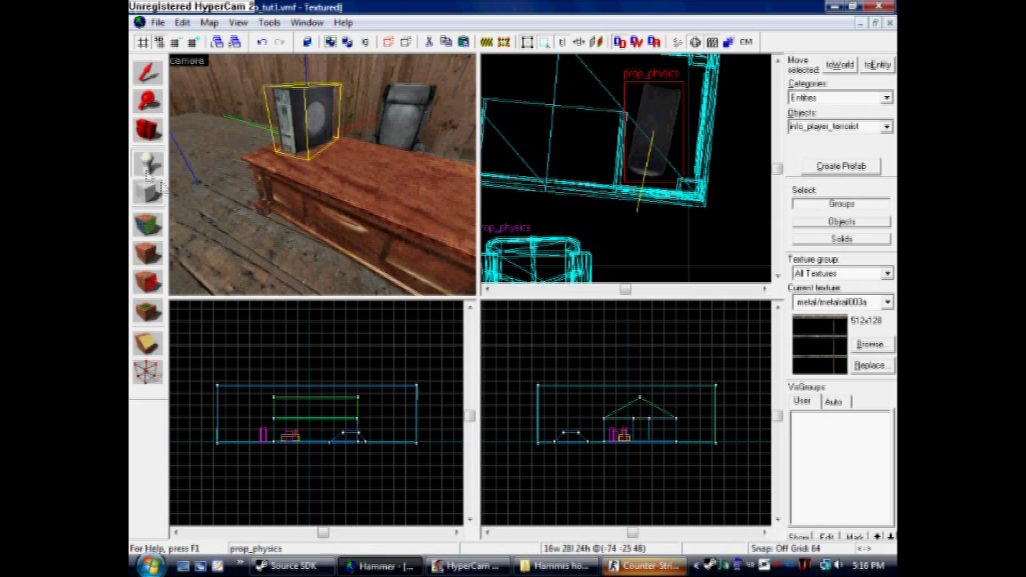
{"action": "left_click", "coordinate": [274, 264]}
{"action": "key", "text": "alt+Return"}
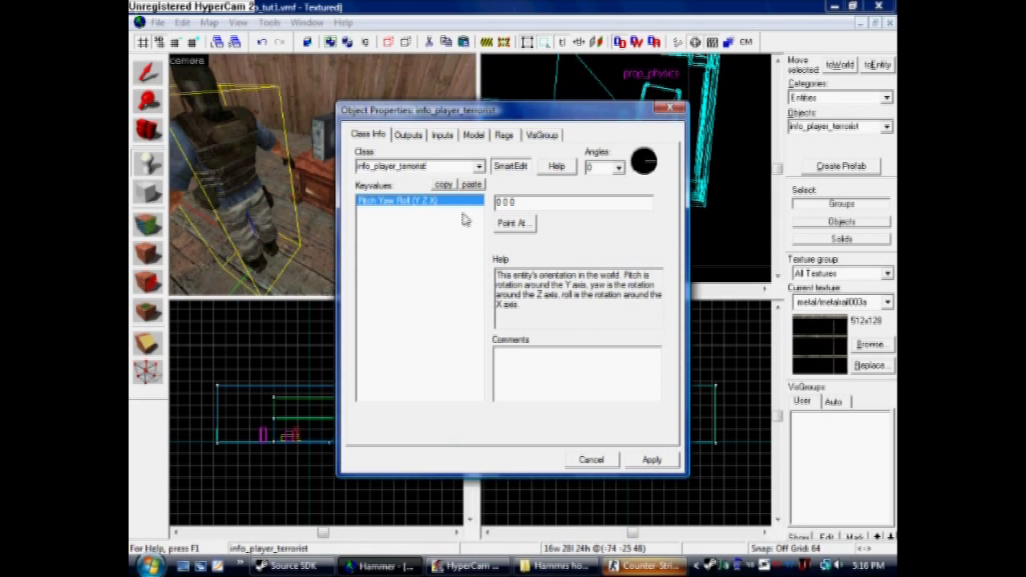
Set the new terrorist entity's class to prop_physics_multiplayer.
{"action": "double_click", "coordinate": [442, 171]}
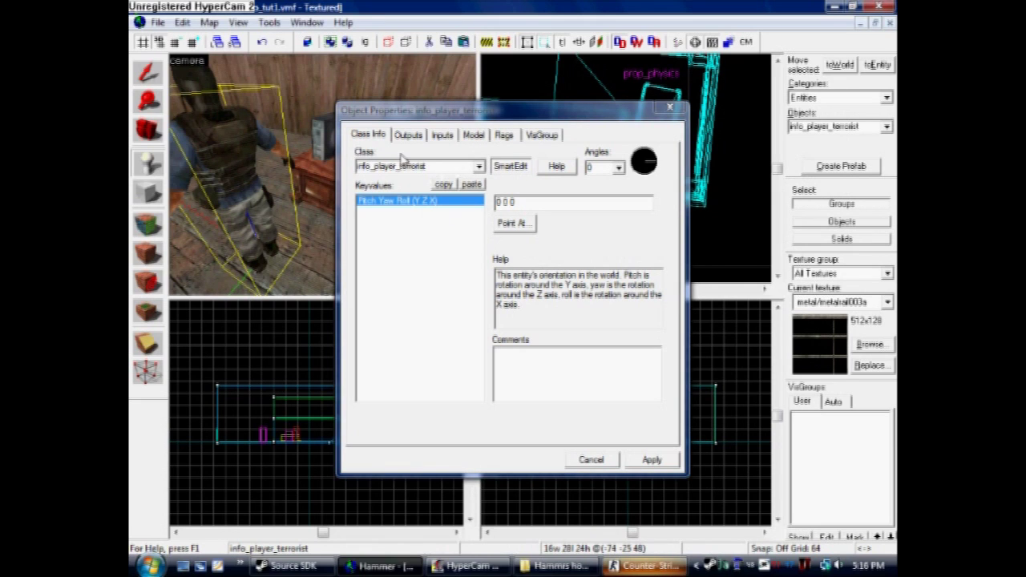
{"action": "left_click", "coordinate": [455, 168]}
{"action": "type", "text": "prop_detail"}
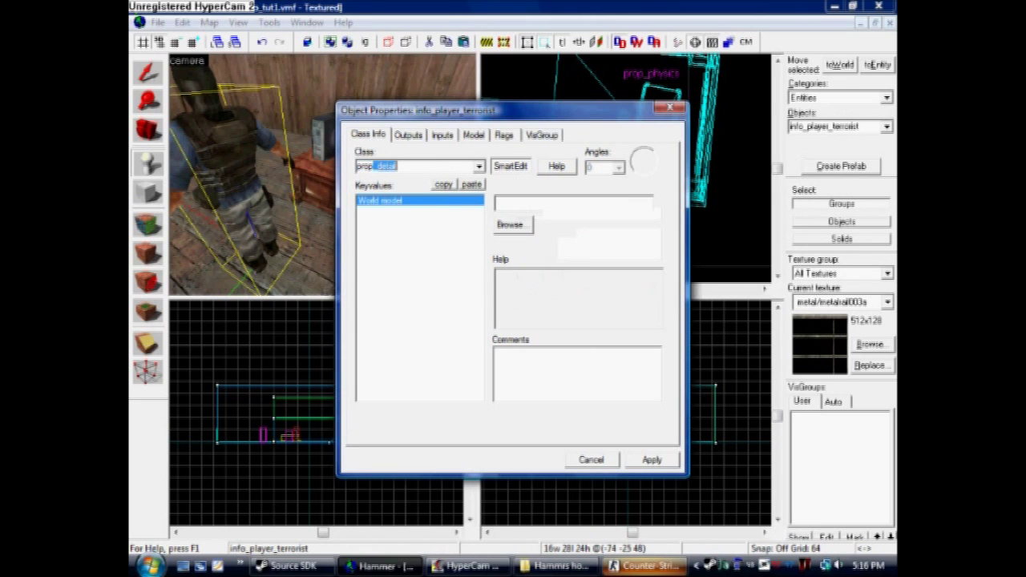
{"action": "key", "text": "Down"}
{"action": "key", "text": "Down"}
{"action": "key", "text": "Down"}
{"action": "key", "text": "Down"}
{"action": "key", "text": "Down"}
{"action": "key", "text": "Down"}
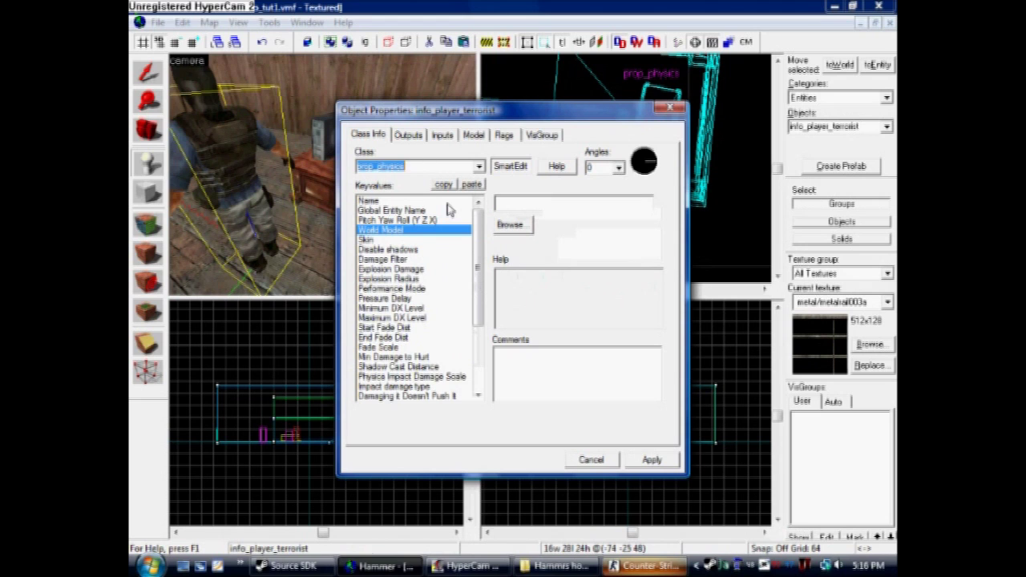
Browse for this prop's world model, filter the models for "moni" and select computer_monitor.mdl.
{"action": "left_click", "coordinate": [511, 225]}
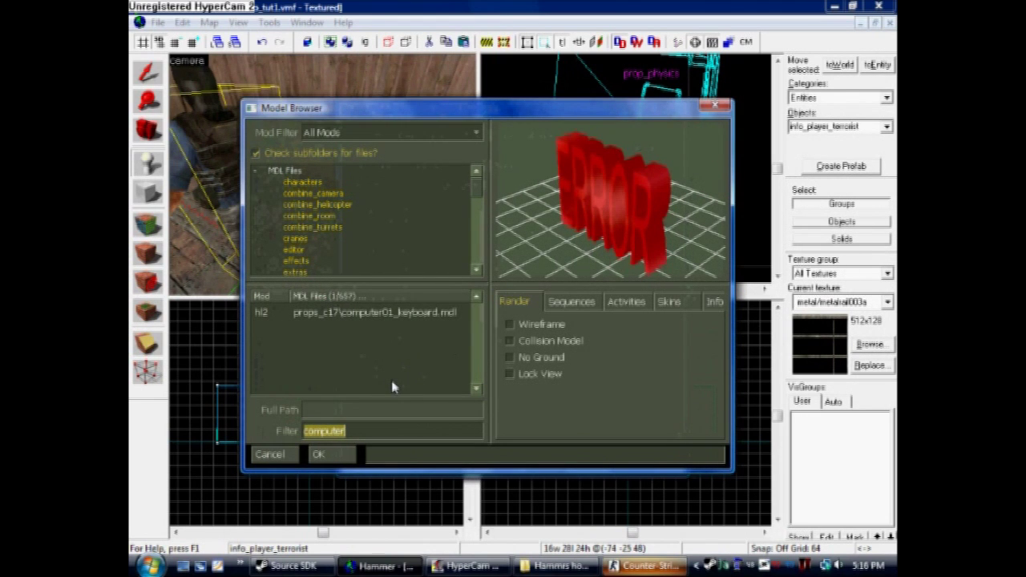
{"action": "type", "text": "mon"}
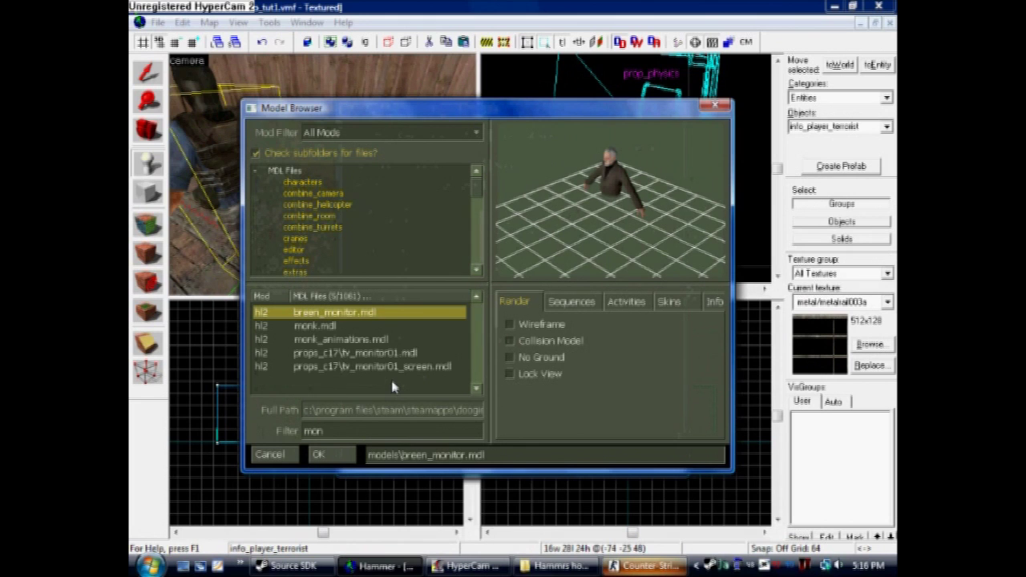
{"action": "key", "text": "Down"}
{"action": "key", "text": "Down"}
{"action": "key", "text": "Down"}
{"action": "key", "text": "Down"}
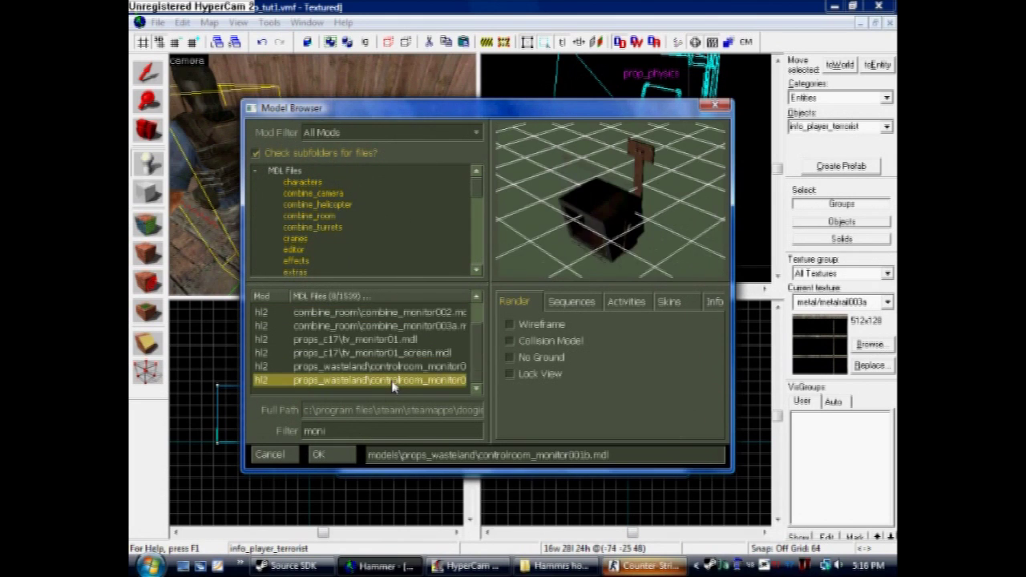
{"action": "key", "text": "Up"}
{"action": "key", "text": "Down"}
{"action": "key", "text": "Up"}
{"action": "key", "text": "Down"}
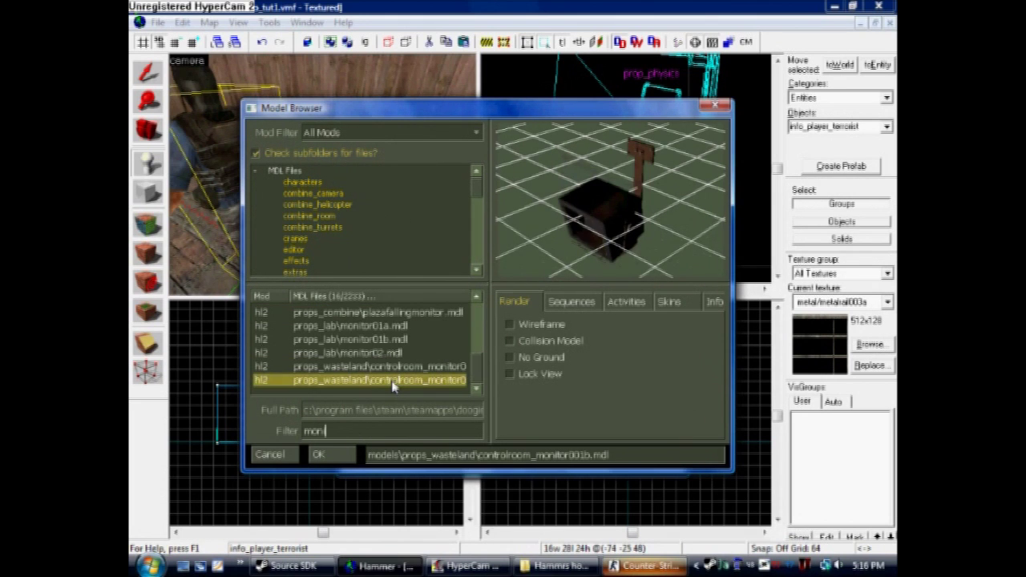
{"action": "key", "text": "Up"}
{"action": "key", "text": "Up"}
{"action": "key", "text": "Up"}
{"action": "key", "text": "Up"}
{"action": "key", "text": "Up"}
{"action": "key", "text": "Up"}
{"action": "key", "text": "Up"}
{"action": "key", "text": "Up"}
{"action": "key", "text": "Up"}
{"action": "key", "text": "Up"}
{"action": "key", "text": "Up"}
{"action": "key", "text": "Up"}
{"action": "key", "text": "Up"}
{"action": "key", "text": "Up"}
{"action": "key", "text": "Up"}
{"action": "key", "text": "Up"}
{"action": "key", "text": "Up"}
{"action": "key", "text": "Up"}
{"action": "key", "text": "Up"}
{"action": "key", "text": "Up"}
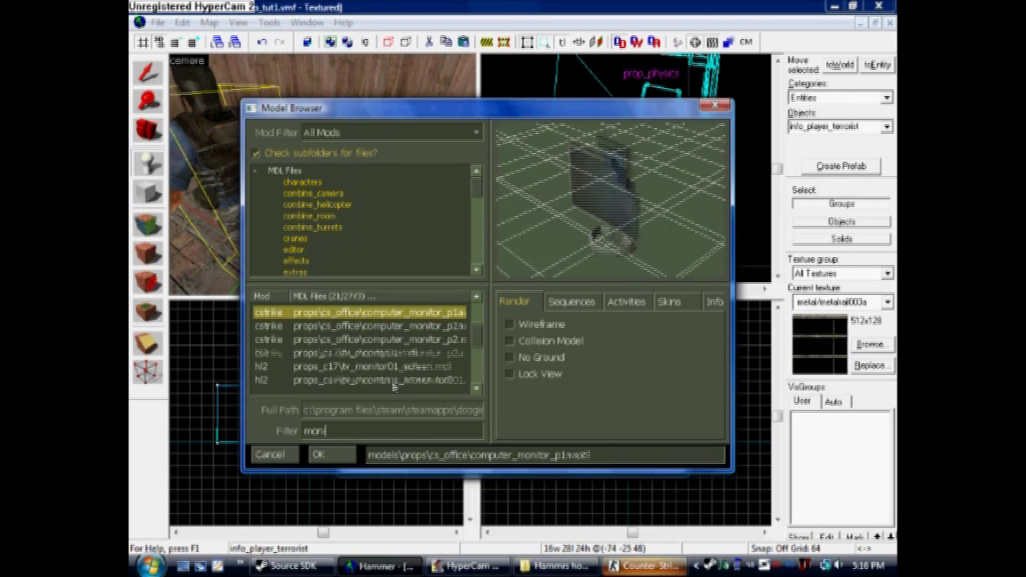
{"action": "key", "text": "Down"}
{"action": "key", "text": "Down"}
{"action": "key", "text": "Down"}
{"action": "key", "text": "Down"}
{"action": "key", "text": "Down"}
{"action": "key", "text": "Up"}
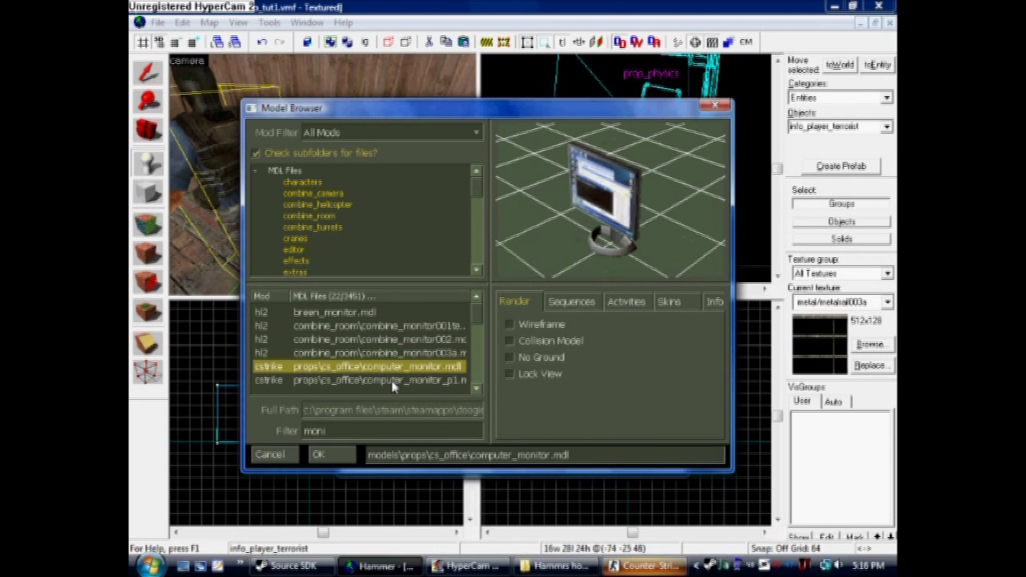
Check which prop types computer_monitor.mdl supports, apply it as the world model and close the properties.
{"action": "mouse_move", "coordinate": [622, 224]}
{"action": "left_mouse_down"}
{"action": "mouse_move", "coordinate": [619, 240]}
{"action": "mouse_move", "coordinate": [614, 207]}
{"action": "left_mouse_up"}
{"action": "key", "text": "Down"}
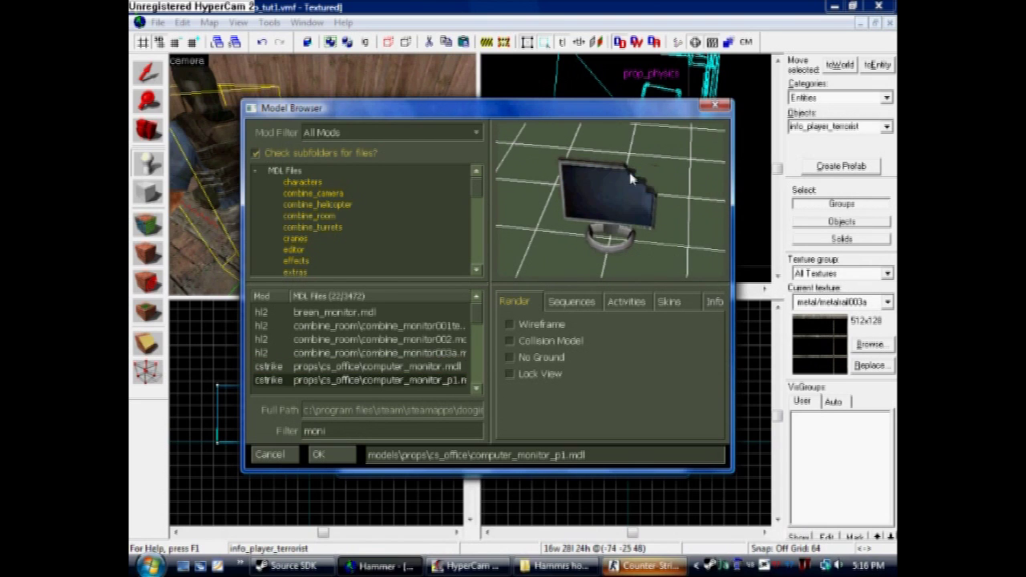
{"action": "key", "text": "Up"}
{"action": "left_click", "coordinate": [712, 302]}
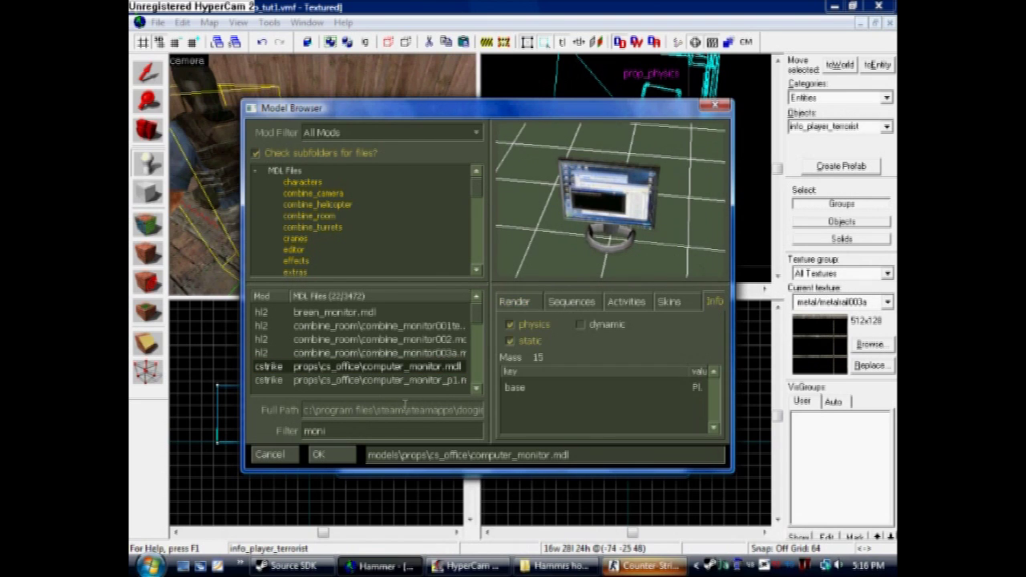
{"action": "left_click", "coordinate": [330, 456]}
{"action": "left_click", "coordinate": [648, 462]}
{"action": "left_click", "coordinate": [598, 463]}
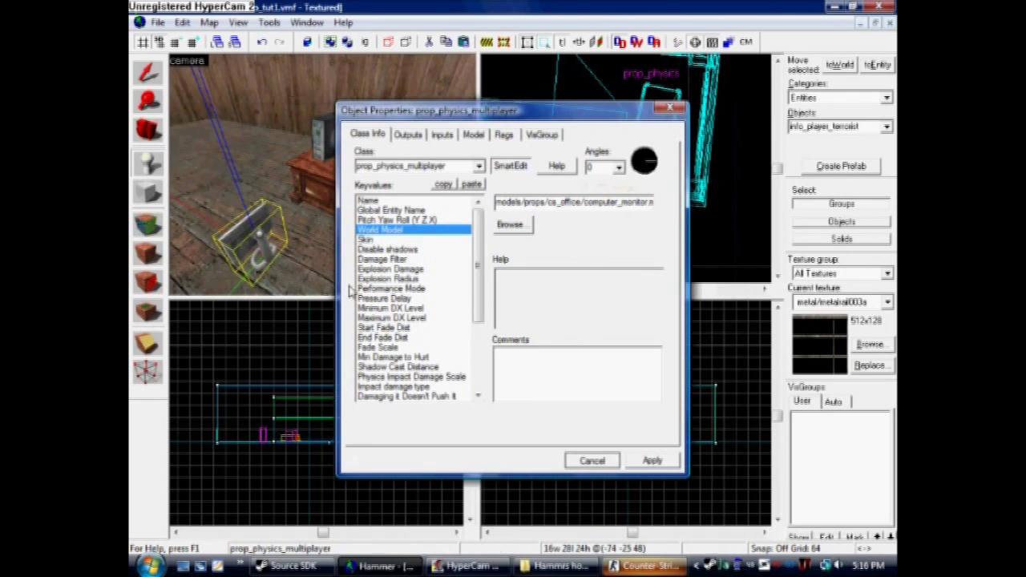
Put the monitor on the desktop and rotate it about a quarter turn in the top view toward the chair.
{"action": "scroll", "coordinate": [331, 189], "scroll_direction": "up", "scroll_amount": 3}
{"action": "left_click", "coordinate": [336, 187]}
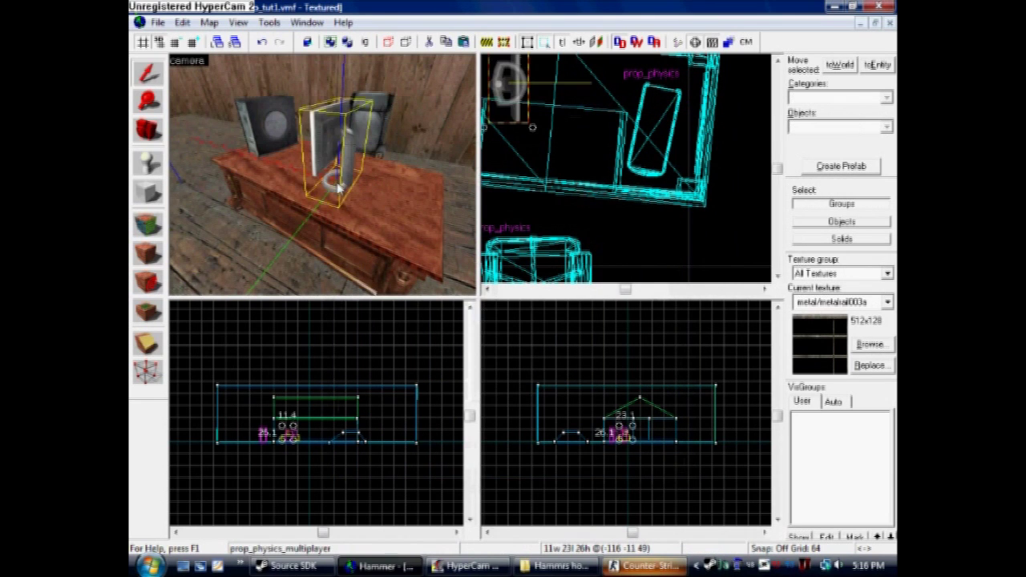
{"action": "key", "text": "Up"}
{"action": "key", "text": "Left"}
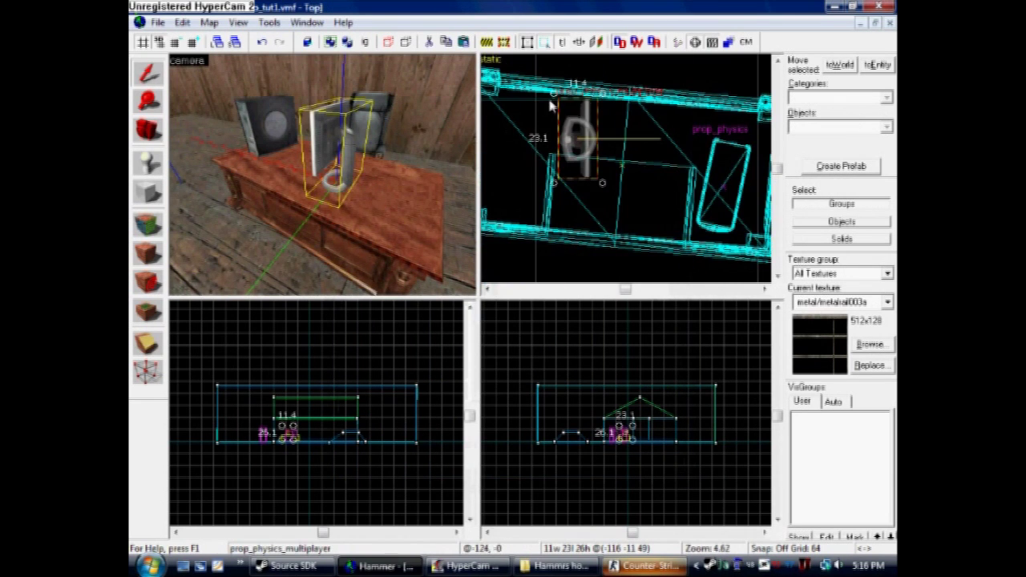
{"action": "left_click_drag", "start_coordinate": [553, 101], "coordinate": [581, 132]}
Fine-tune the monitor's rotation in the top view and shift it across the desktop closer to the chair.
{"action": "scroll", "coordinate": [578, 136], "scroll_direction": "up", "scroll_amount": 5}
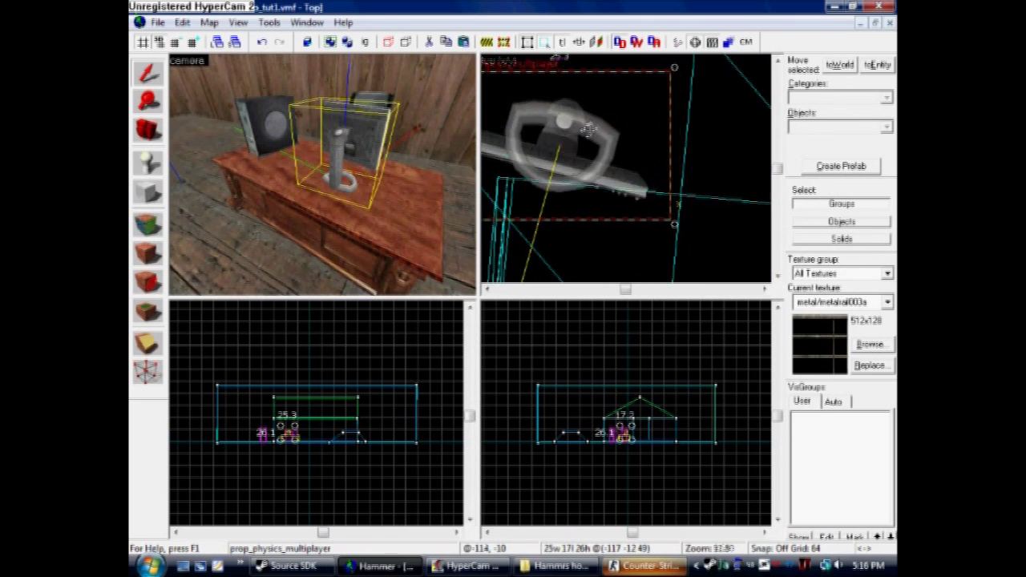
{"action": "scroll", "coordinate": [580, 138], "scroll_direction": "down", "scroll_amount": 5}
{"action": "key", "text": "Down"}
{"action": "scroll", "coordinate": [638, 140], "scroll_direction": "down", "scroll_amount": 1}
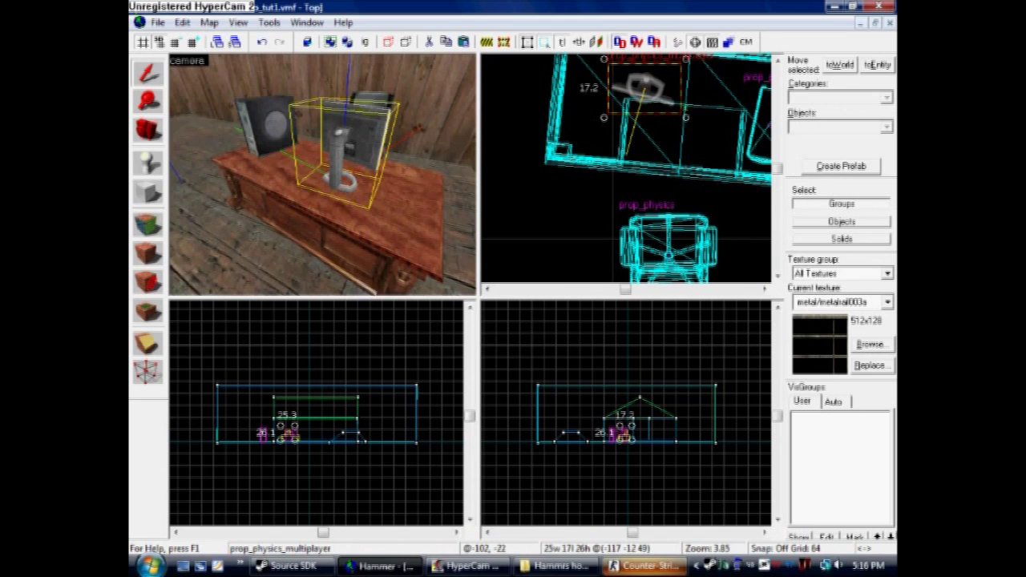
{"action": "left_click_drag", "start_coordinate": [688, 118], "coordinate": [701, 103]}
{"action": "left_click_drag", "start_coordinate": [651, 80], "coordinate": [665, 107]}
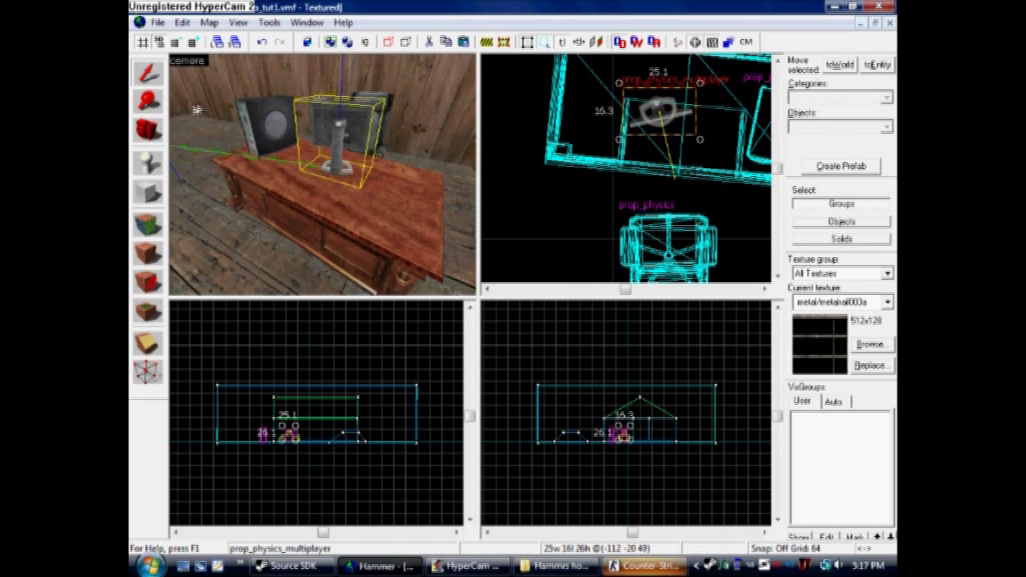
Place a new info_player_terrorist entity on the wooden floor in front of the desk.
{"action": "scroll", "coordinate": [196, 110], "scroll_direction": "up", "scroll_amount": 5}
{"action": "scroll", "coordinate": [247, 124], "scroll_direction": "down", "scroll_amount": 5}
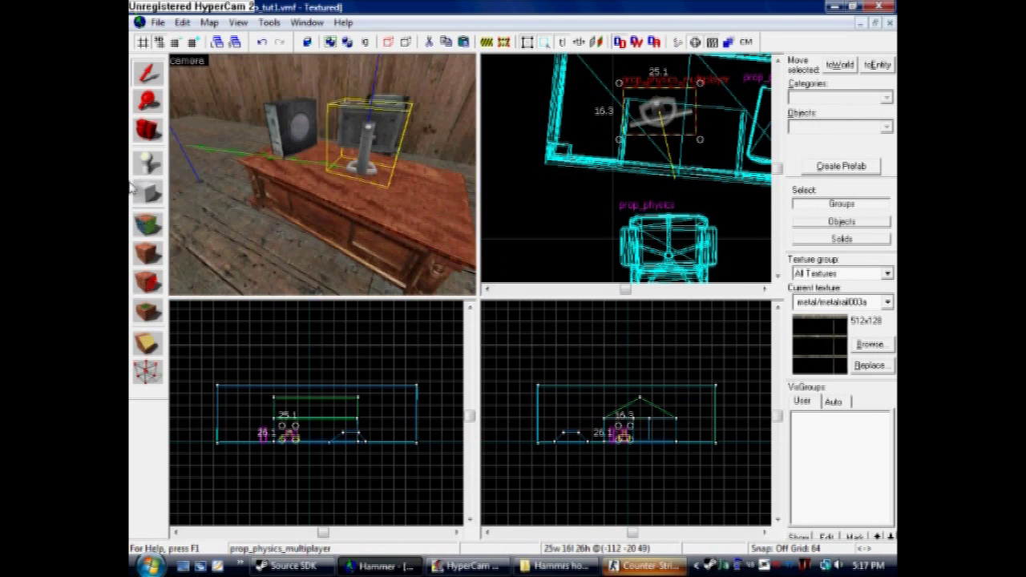
{"action": "left_click", "coordinate": [148, 165]}
{"action": "scroll", "coordinate": [202, 207], "scroll_direction": "down", "scroll_amount": 2}
{"action": "left_click", "coordinate": [278, 245]}
Change the new entity's class to prop_physics_multiplayer in its object properties.
{"action": "key", "text": "alt+Return"}
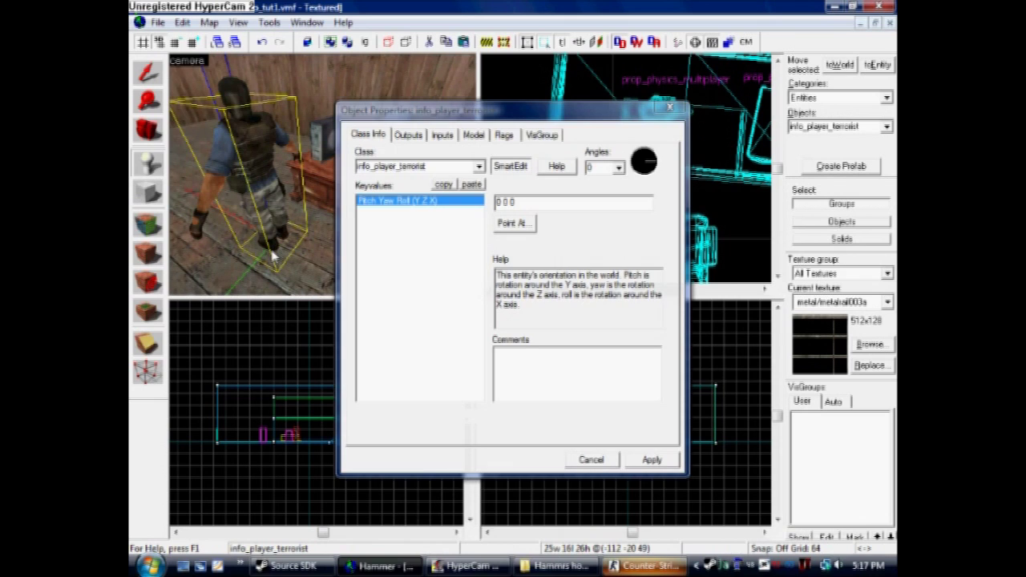
{"action": "type", "text": "prop_detail"}
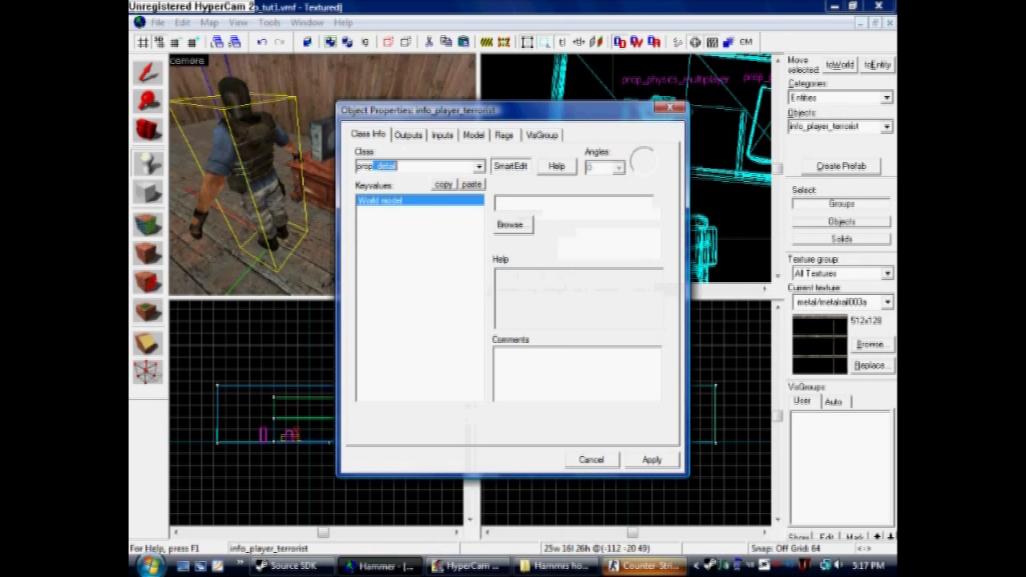
{"action": "key", "text": "Down"}
{"action": "key", "text": "Down"}
{"action": "key", "text": "Down"}
{"action": "key", "text": "Down"}
{"action": "key", "text": "Down"}
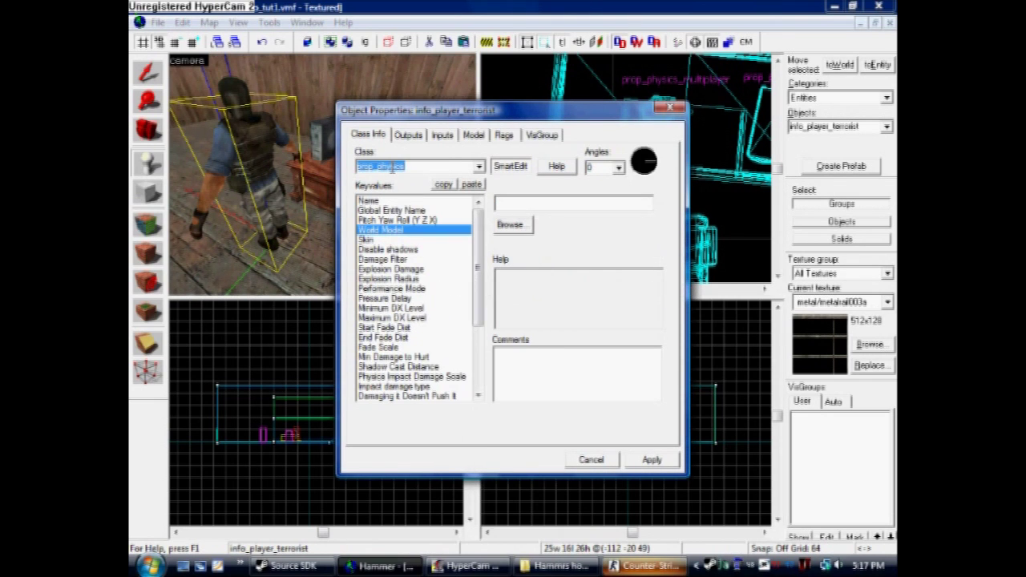
{"action": "key", "text": "Down"}
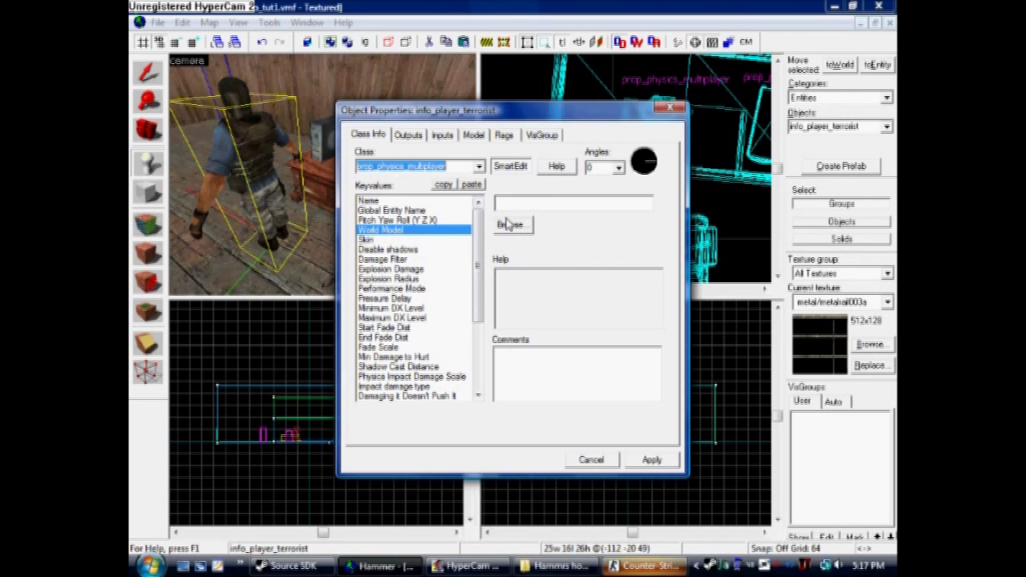
Filter the world models for "key", check computer_keyboard.mdl's supported prop types, apply it as the world model and close the properties.
{"action": "left_click", "coordinate": [510, 225]}
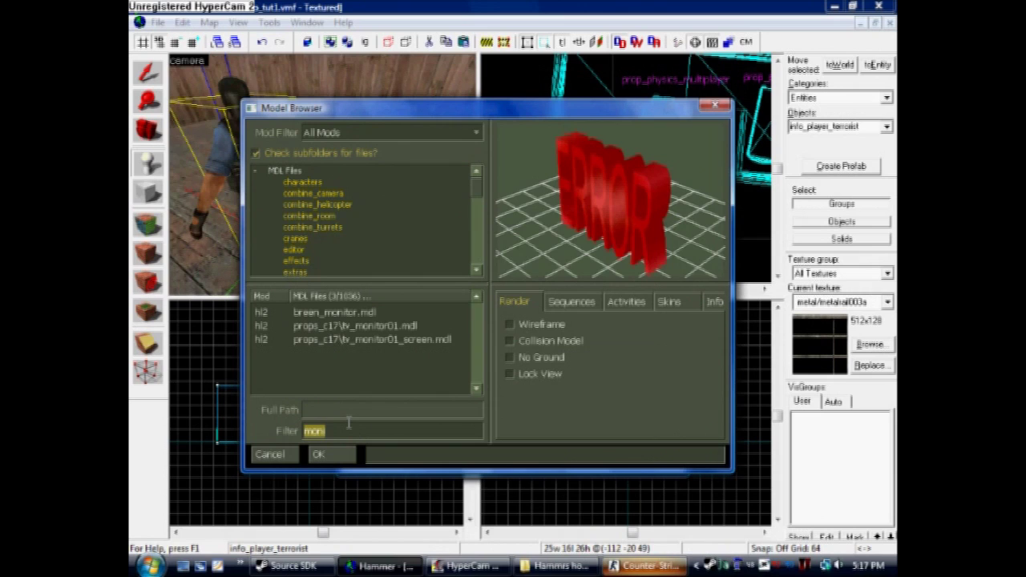
{"action": "type", "text": "key"}
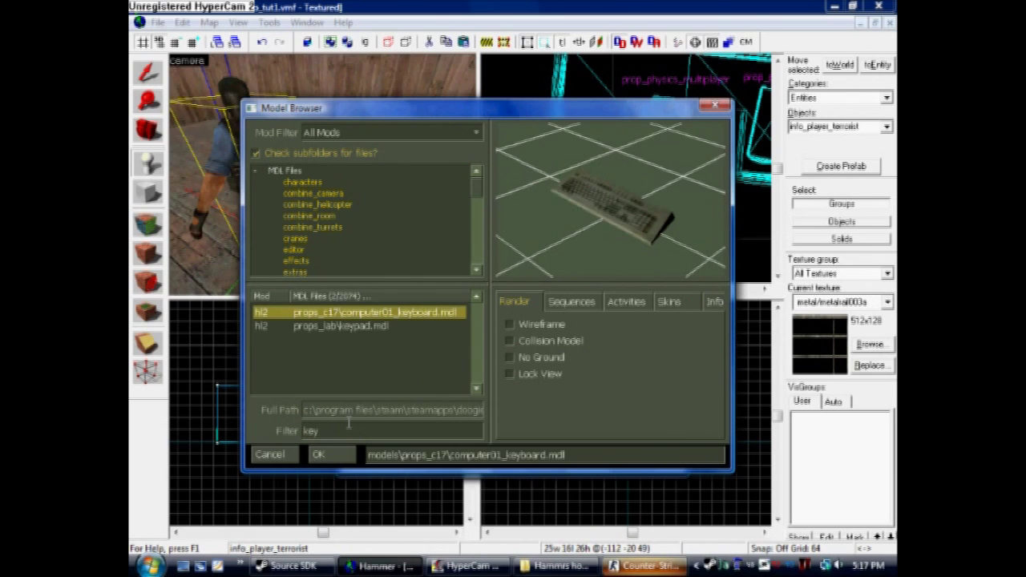
{"action": "key", "text": "Down"}
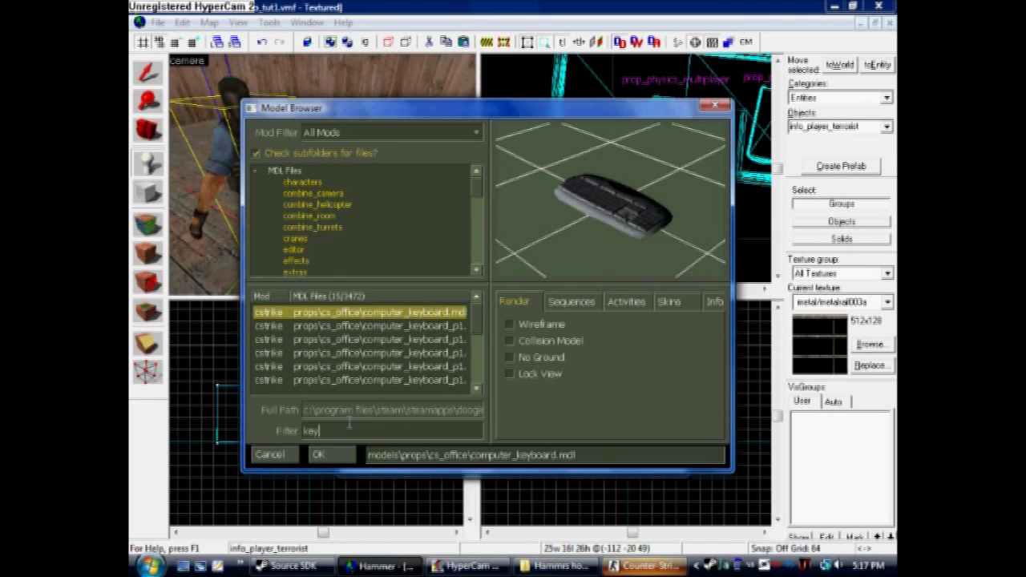
{"action": "left_click", "coordinate": [714, 302]}
{"action": "left_click", "coordinate": [347, 455]}
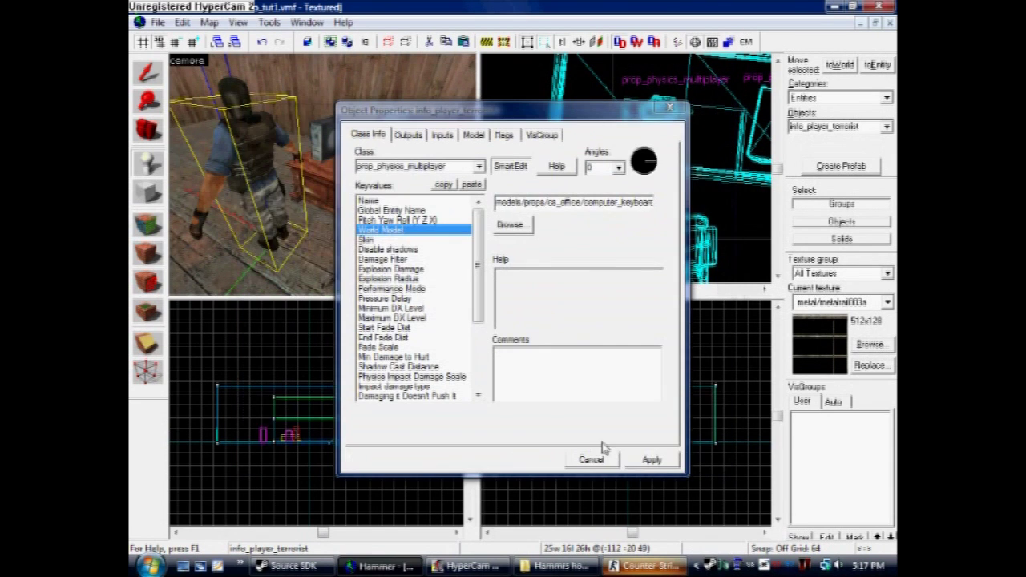
{"action": "left_click", "coordinate": [649, 460]}
{"action": "left_click", "coordinate": [592, 460]}
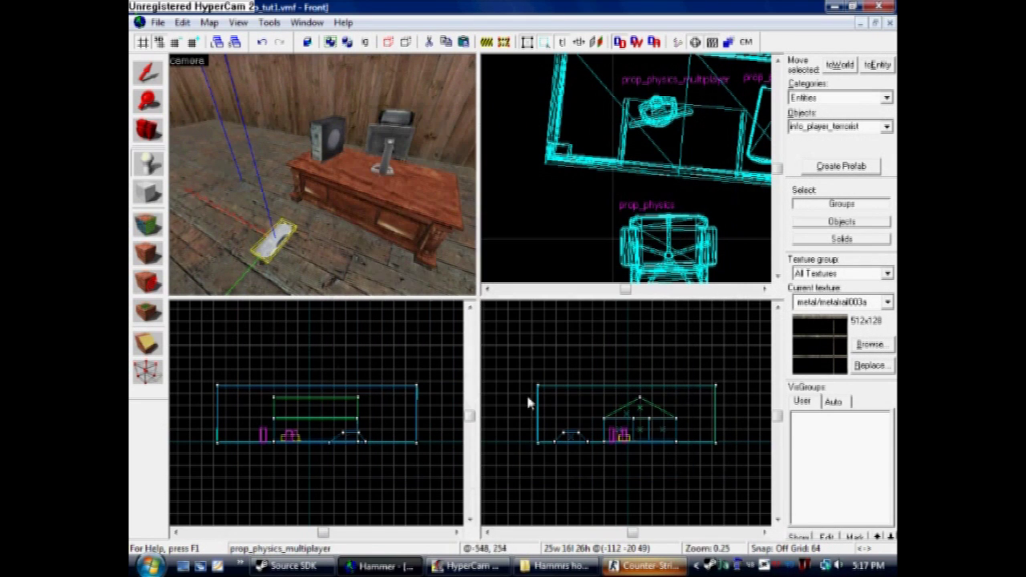
Cut the keyboard from the floor and paste it onto the desktop near the monitor.
{"action": "key", "text": "Delete"}
{"action": "key", "text": "z"}
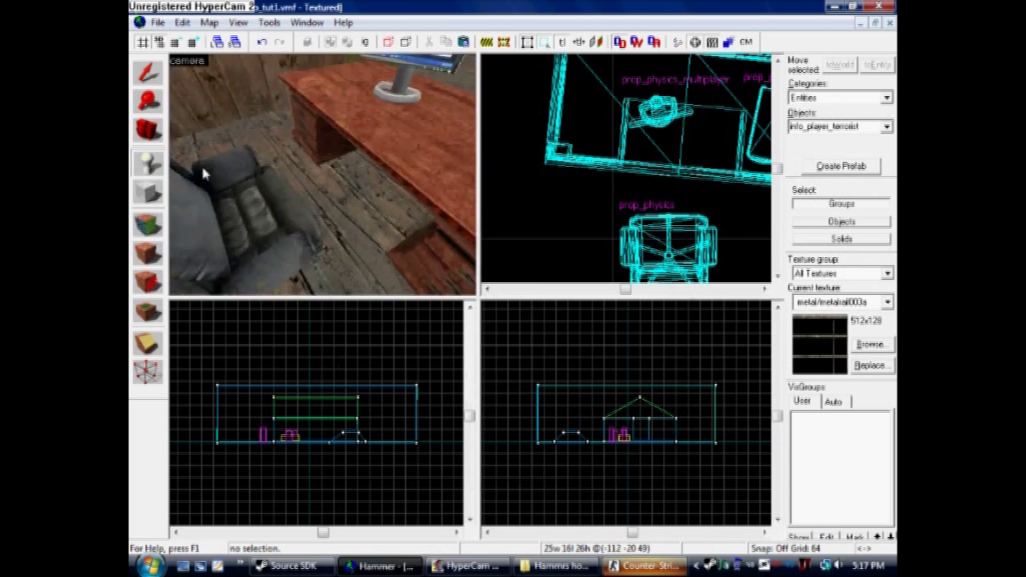
{"action": "key", "text": "w"}
{"action": "left_click_drag", "start_coordinate": [202, 170], "coordinate": [208, 162]}
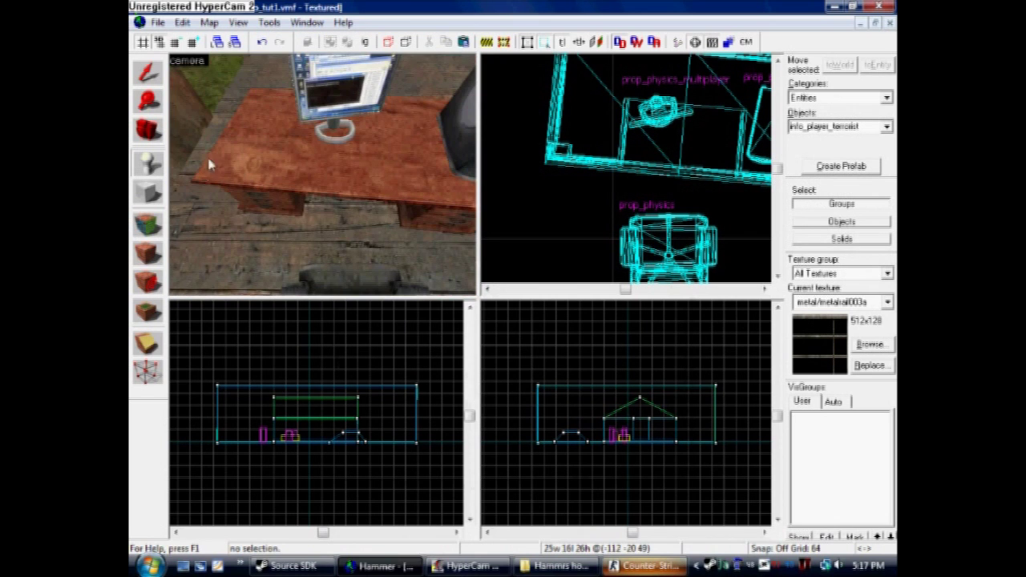
{"action": "key", "text": "ctrl+v"}
Rotate the keyboard a quarter turn in the top view and move it directly in front of the monitor.
{"action": "left_click", "coordinate": [686, 159]}
{"action": "scroll", "coordinate": [686, 159], "scroll_direction": "up", "scroll_amount": 2}
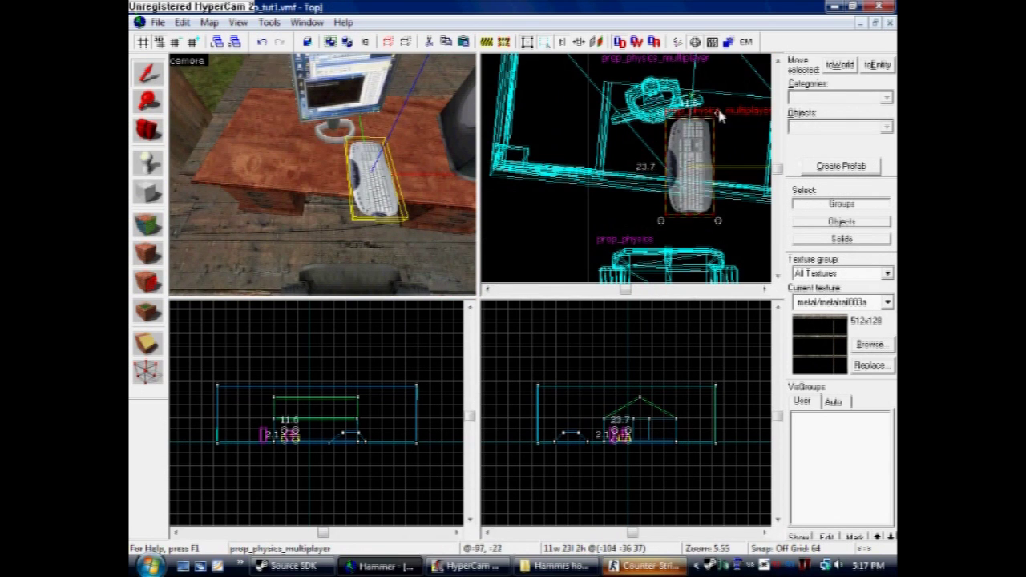
{"action": "left_click_drag", "start_coordinate": [719, 117], "coordinate": [759, 215]}
{"action": "left_click_drag", "start_coordinate": [685, 172], "coordinate": [651, 152]}
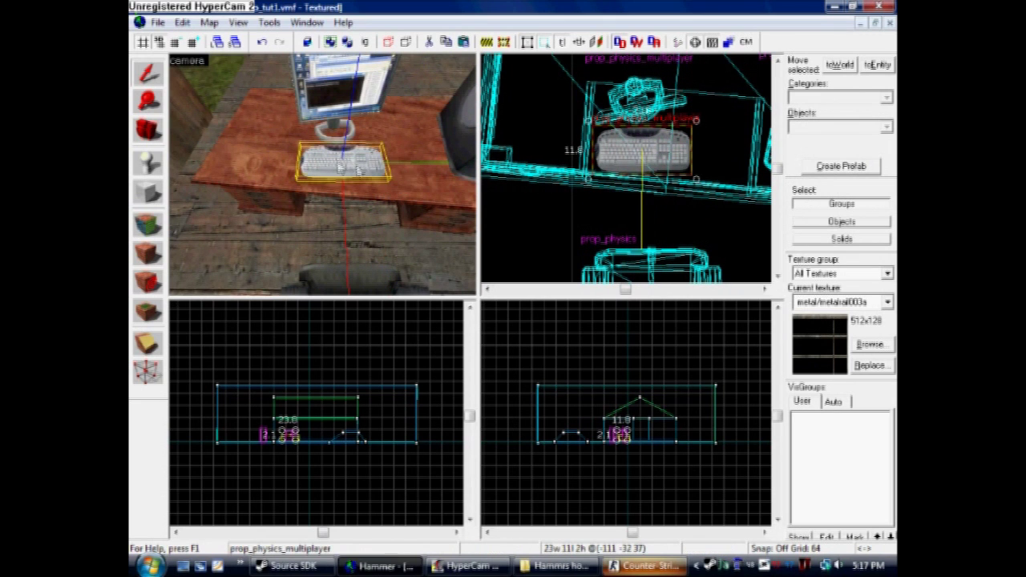
Duplicate the keyboard beside the original on the desktop, toward the computer case.
{"action": "left_click_drag", "start_coordinate": [409, 177], "coordinate": [417, 176], "text": "shift"}
{"action": "key", "text": "z"}
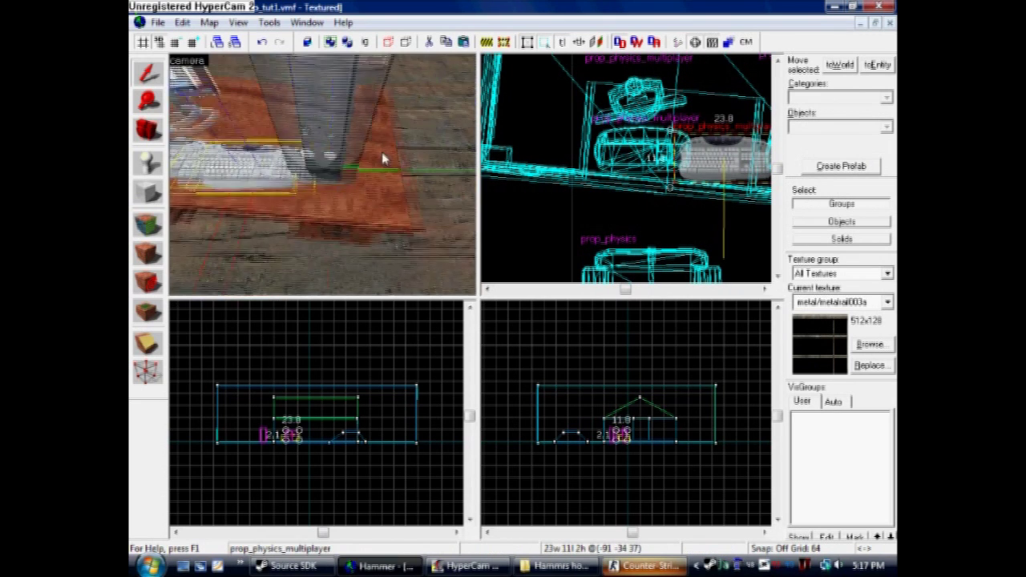
{"action": "key", "text": "z"}
Change the copied keyboard's world model to computer_mouse.mdl, found by filtering for "mouse", and apply it.
{"action": "key", "text": "alt+Return"}
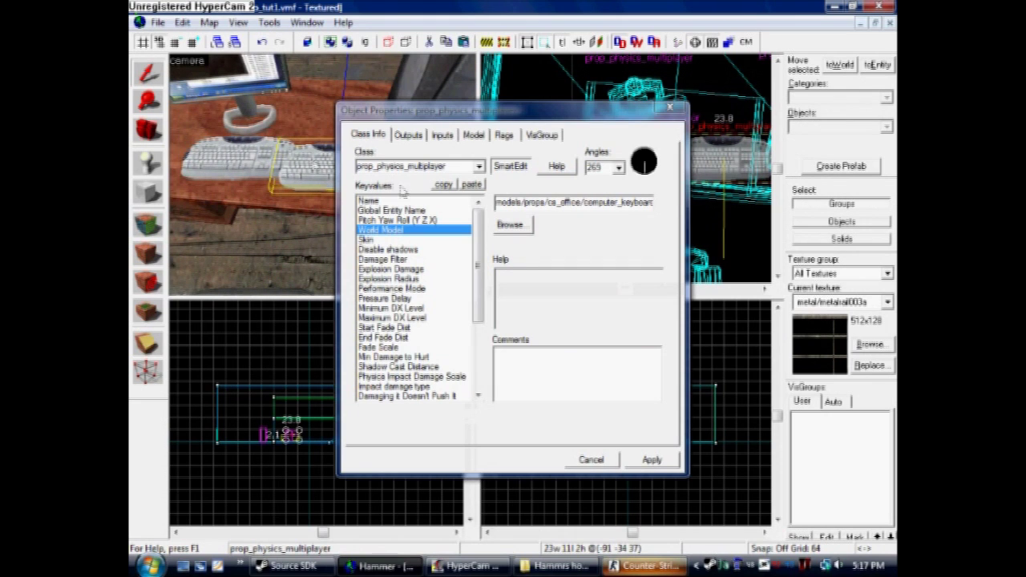
{"action": "left_click", "coordinate": [510, 225]}
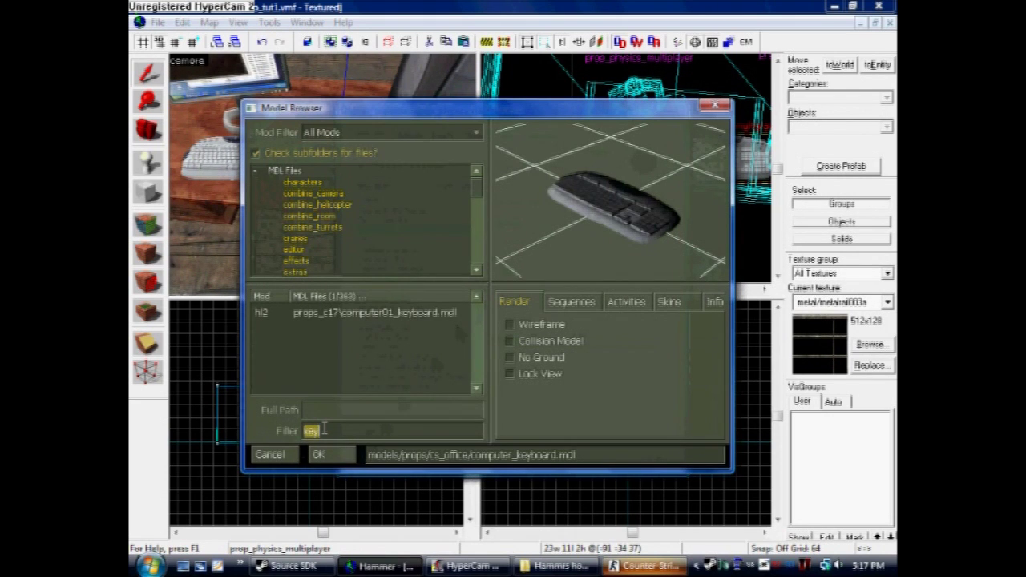
{"action": "type", "text": "mouse"}
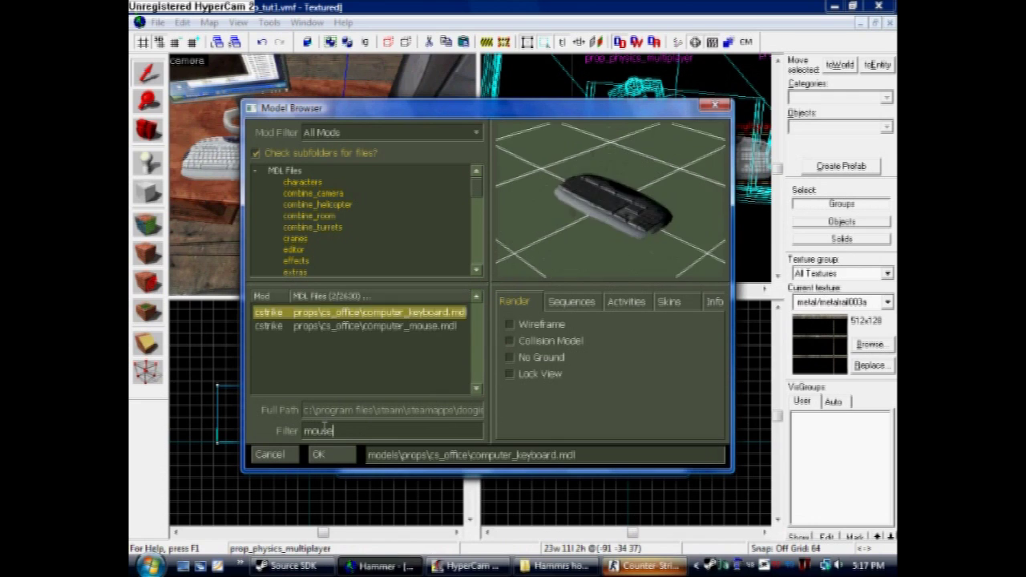
{"action": "key", "text": "Down"}
{"action": "key", "text": "Up"}
{"action": "key", "text": "Down"}
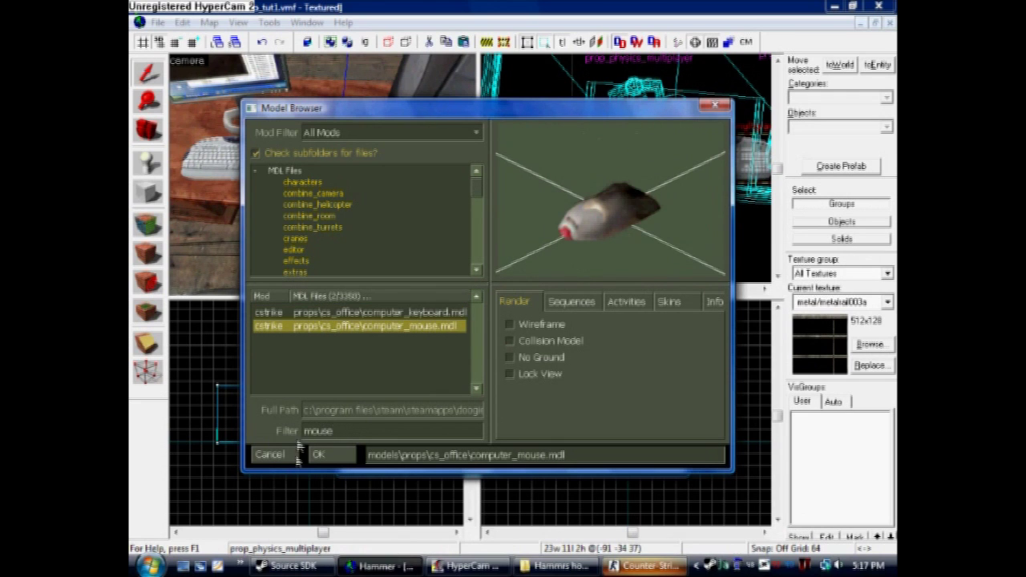
{"action": "left_click", "coordinate": [325, 455]}
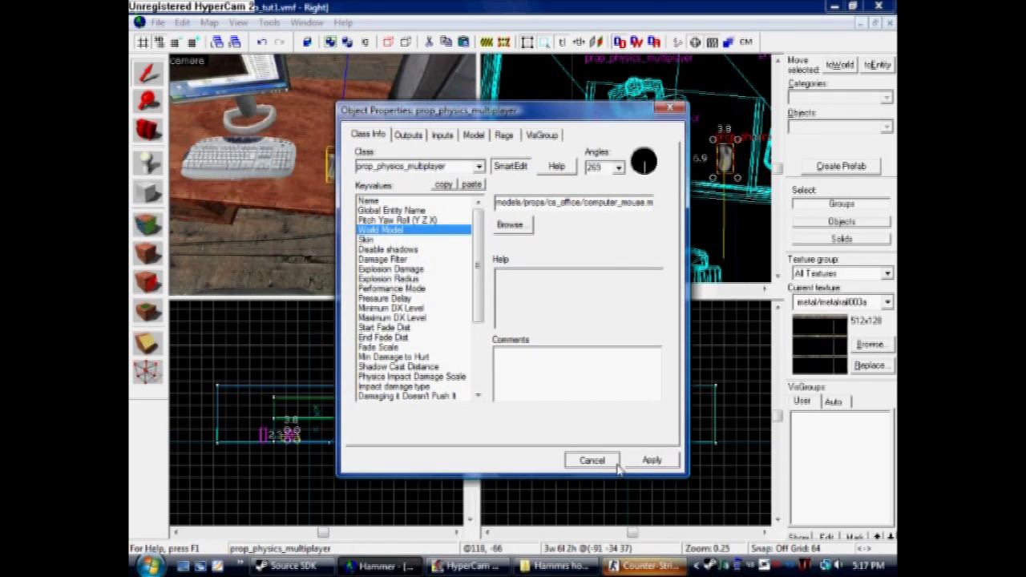
{"action": "left_click", "coordinate": [651, 460]}
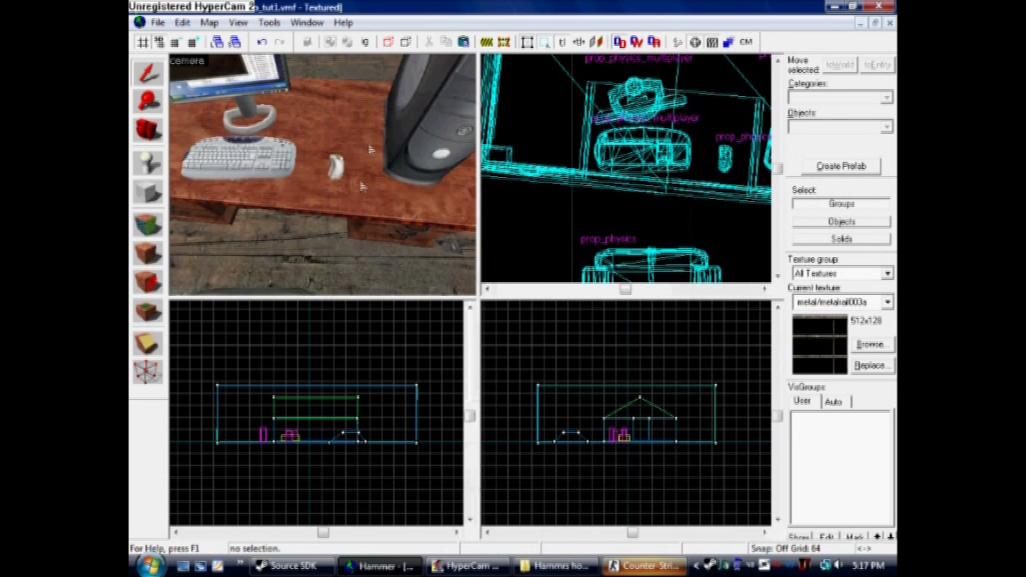
Select the mouse and shift it slightly closer to the keyboard, checking its placement on the desk.
{"action": "left_click", "coordinate": [337, 166]}
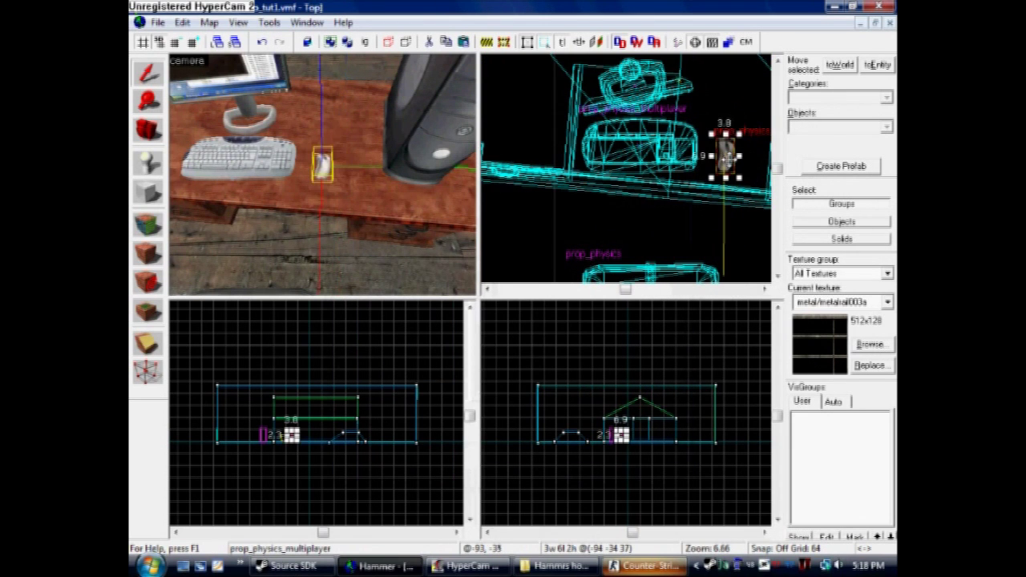
{"action": "key", "text": "z"}
{"action": "key", "text": "a"}
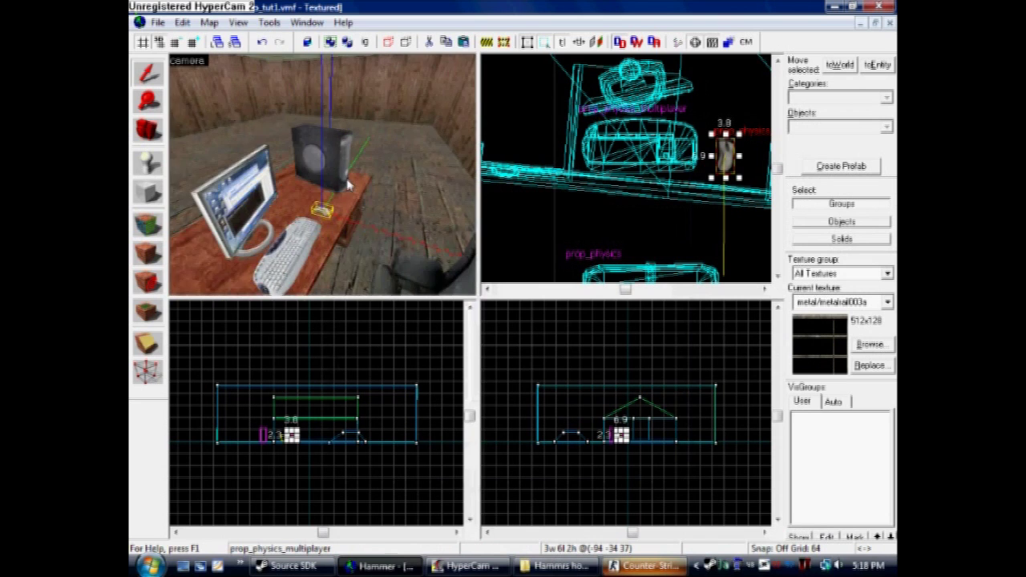
{"action": "key", "text": "a"}
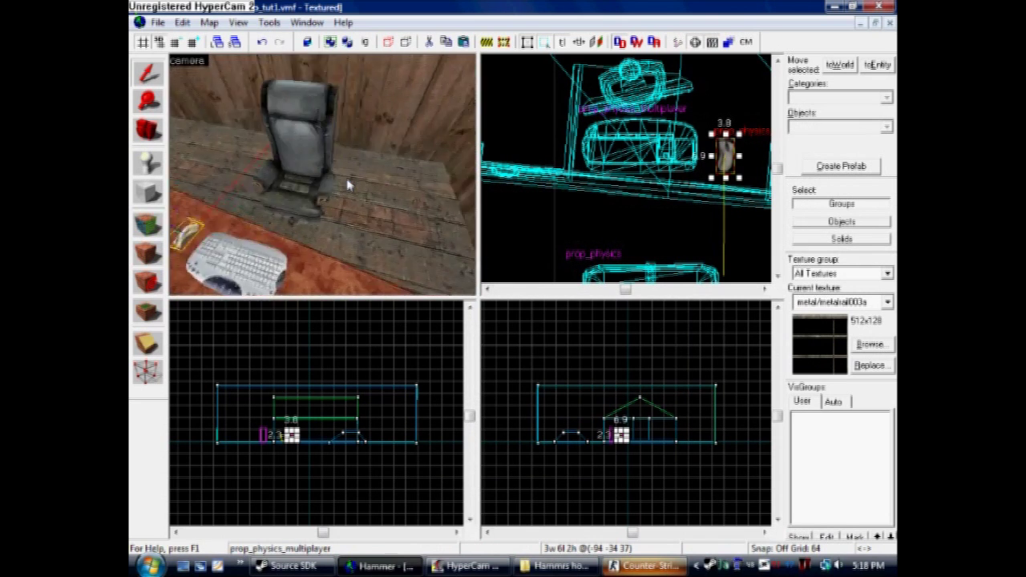
Place a new info_player_terrorist entity on the floor near the wooden wall and set its class to prop_physics.
{"action": "key", "text": "z"}
{"action": "left_click", "coordinate": [153, 164]}
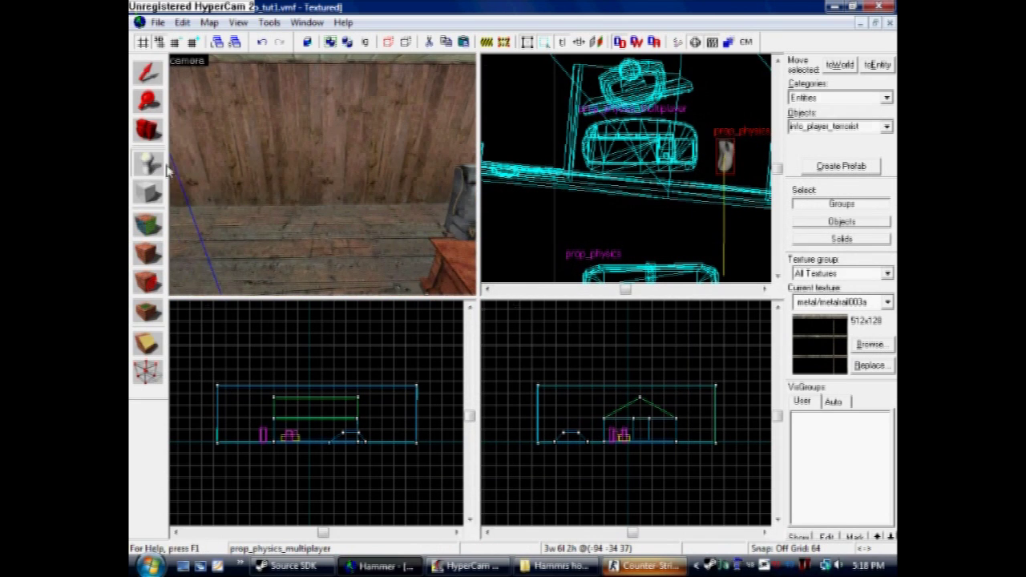
{"action": "left_click", "coordinate": [293, 240]}
{"action": "key", "text": "alt+Return"}
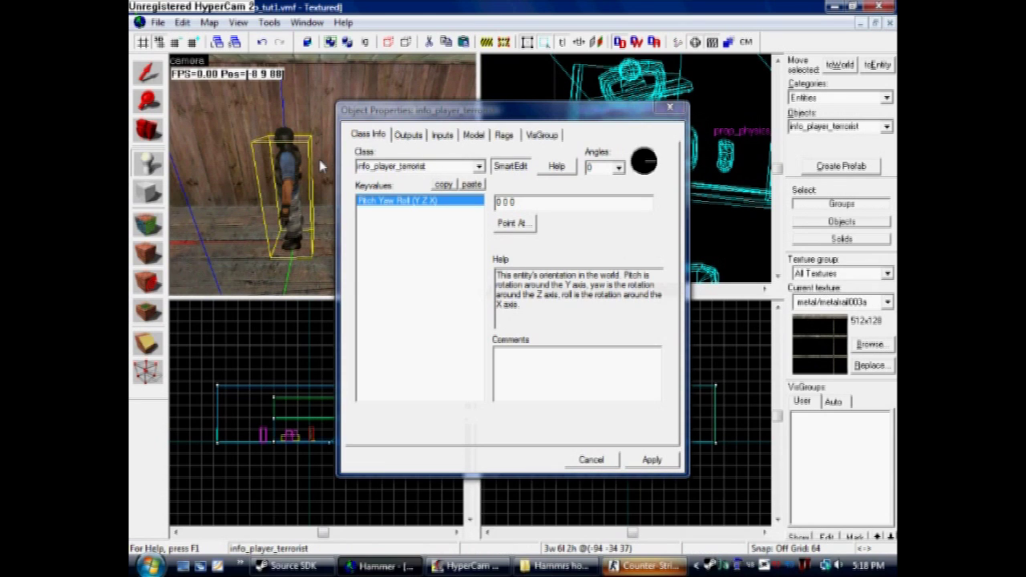
{"action": "double_click", "coordinate": [430, 166]}
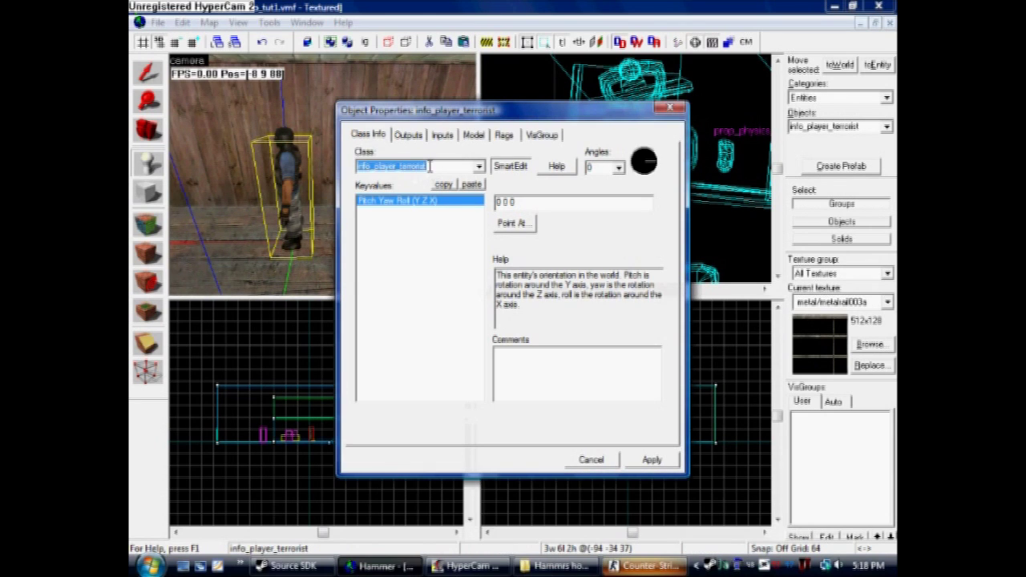
{"action": "type", "text": "prop_physics"}
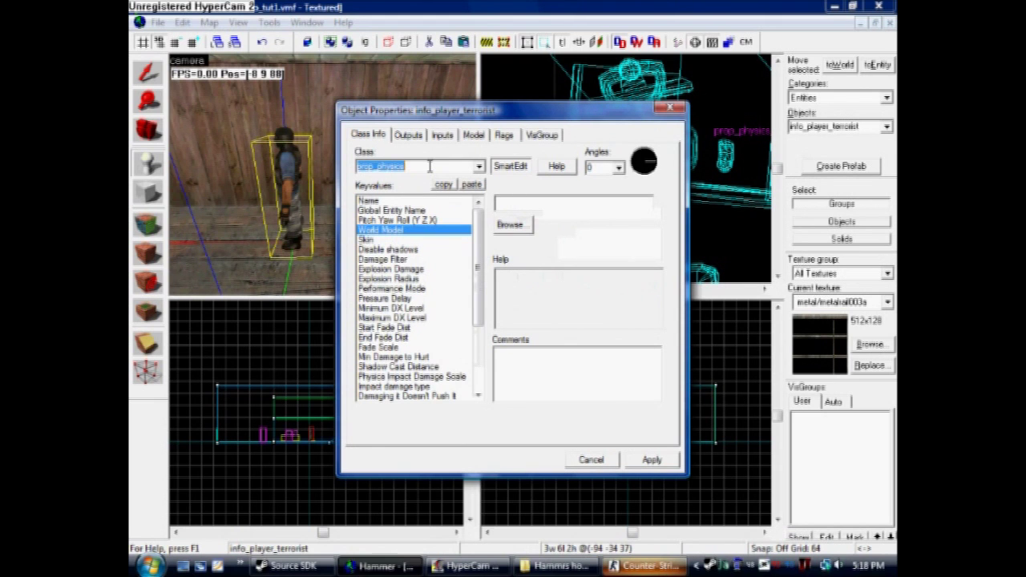
Browse world models for the new prop, filter them for "office" and go through the cs_office models as far as microwave.mdl.
{"action": "left_click", "coordinate": [509, 225]}
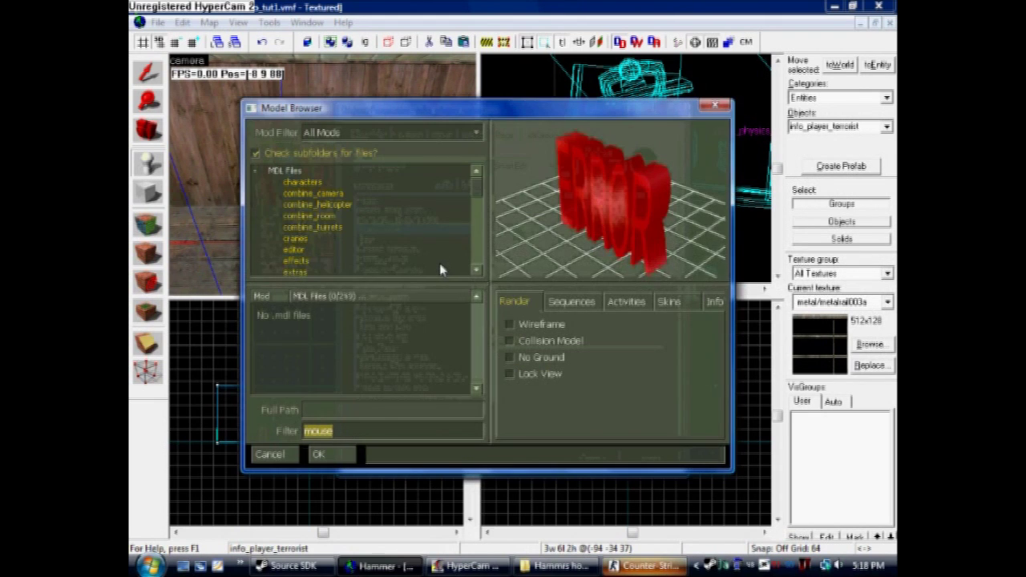
{"action": "type", "text": "office"}
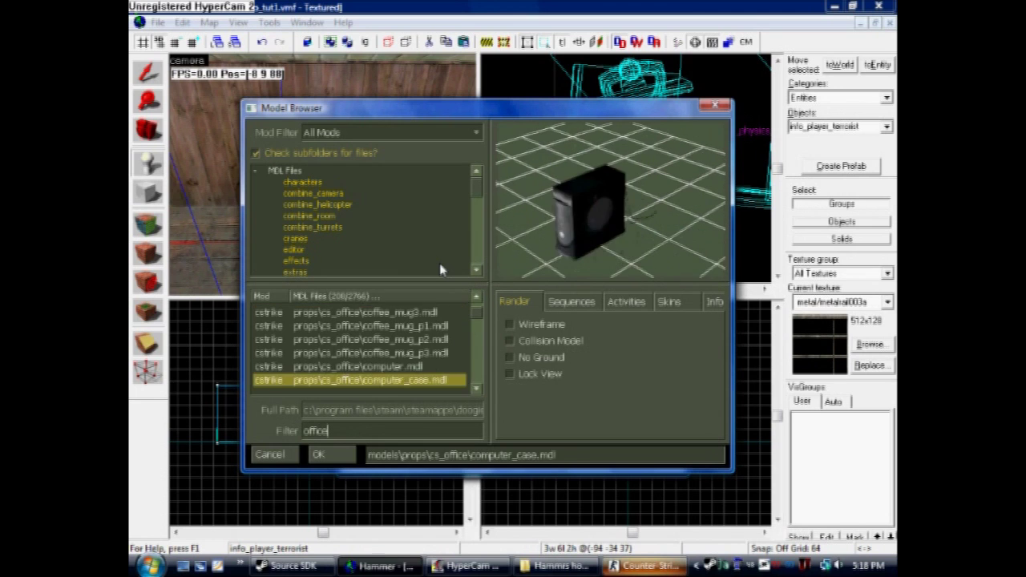
{"action": "key", "text": "Down"}
{"action": "key", "text": "Down"}
{"action": "key", "text": "Down"}
{"action": "key", "text": "Down"}
{"action": "key", "text": "Down"}
{"action": "key", "text": "Down"}
{"action": "key", "text": "Down"}
{"action": "key", "text": "Down"}
{"action": "key", "text": "Down"}
{"action": "key", "text": "Down"}
{"action": "key", "text": "Down"}
{"action": "key", "text": "Down"}
{"action": "key", "text": "Down"}
{"action": "key", "text": "Down"}
{"action": "key", "text": "Down"}
{"action": "key", "text": "Down"}
{"action": "key", "text": "Down"}
{"action": "key", "text": "Down"}
{"action": "key", "text": "Down"}
{"action": "key", "text": "Down"}
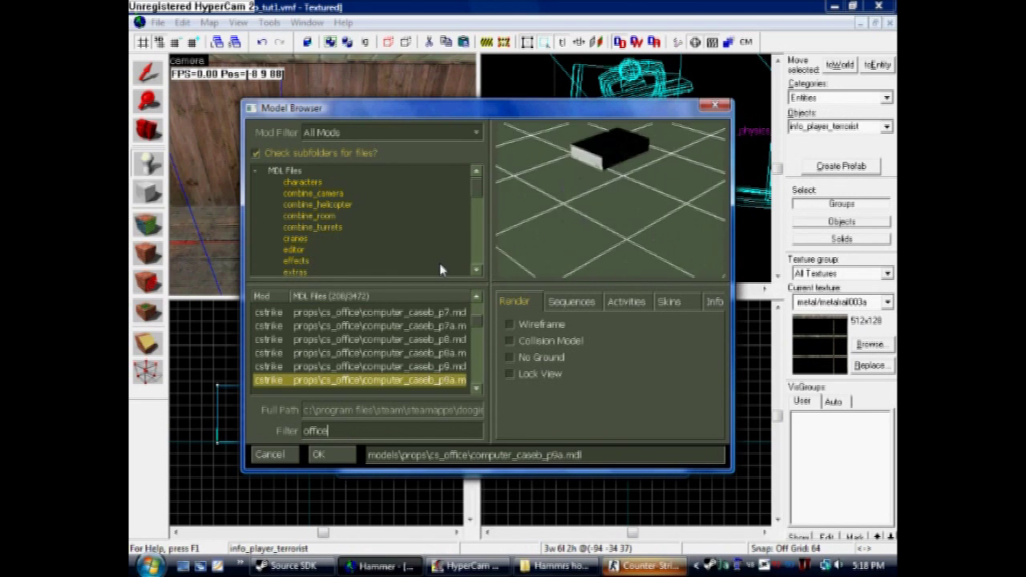
{"action": "key", "text": "Down"}
{"action": "key", "text": "Down"}
{"action": "key", "text": "Down"}
{"action": "key", "text": "Down"}
{"action": "key", "text": "Down"}
{"action": "key", "text": "Down"}
{"action": "key", "text": "Down"}
{"action": "key", "text": "Down"}
{"action": "key", "text": "Down"}
{"action": "key", "text": "Down"}
{"action": "key", "text": "Down"}
{"action": "key", "text": "Down"}
{"action": "key", "text": "Down"}
{"action": "key", "text": "Down"}
{"action": "key", "text": "Down"}
{"action": "key", "text": "Down"}
{"action": "key", "text": "Down"}
{"action": "key", "text": "Down"}
{"action": "key", "text": "Down"}
{"action": "key", "text": "Down"}
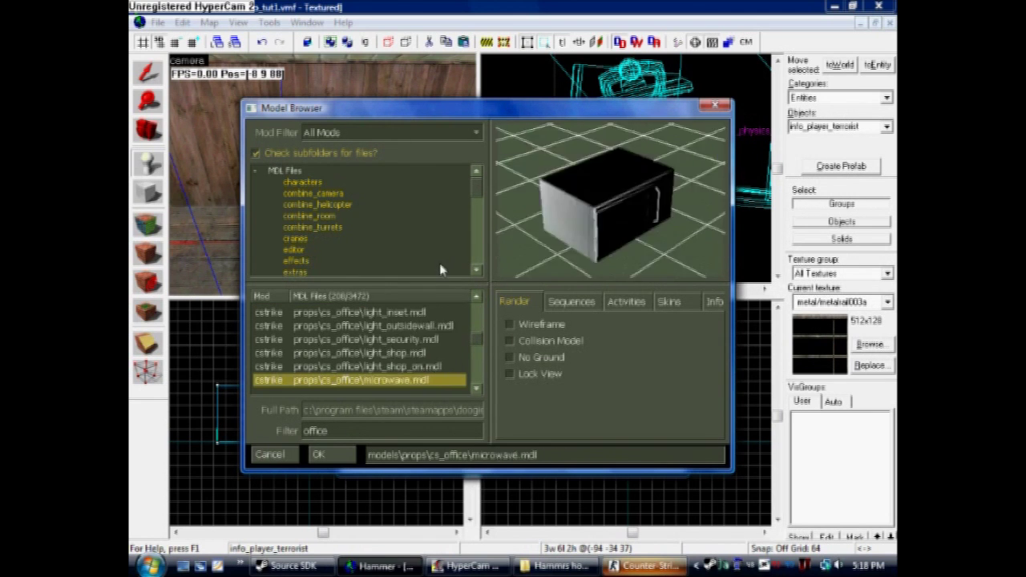
Choose offpaintinga.mdl as the prop's world model, apply it and close the properties.
{"action": "left_click", "coordinate": [334, 459]}
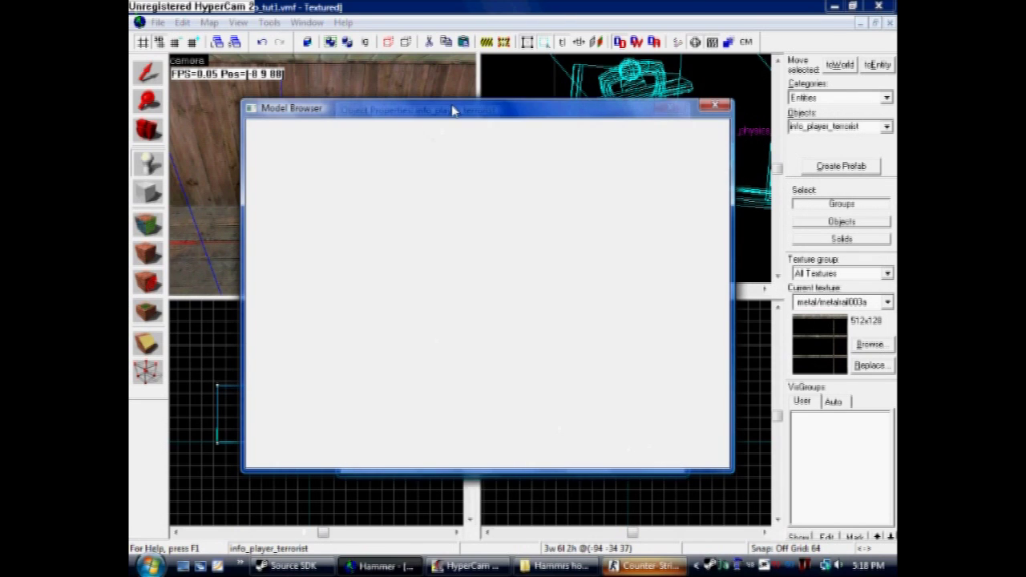
{"action": "left_click", "coordinate": [640, 484]}
{"action": "left_click", "coordinate": [642, 482]}
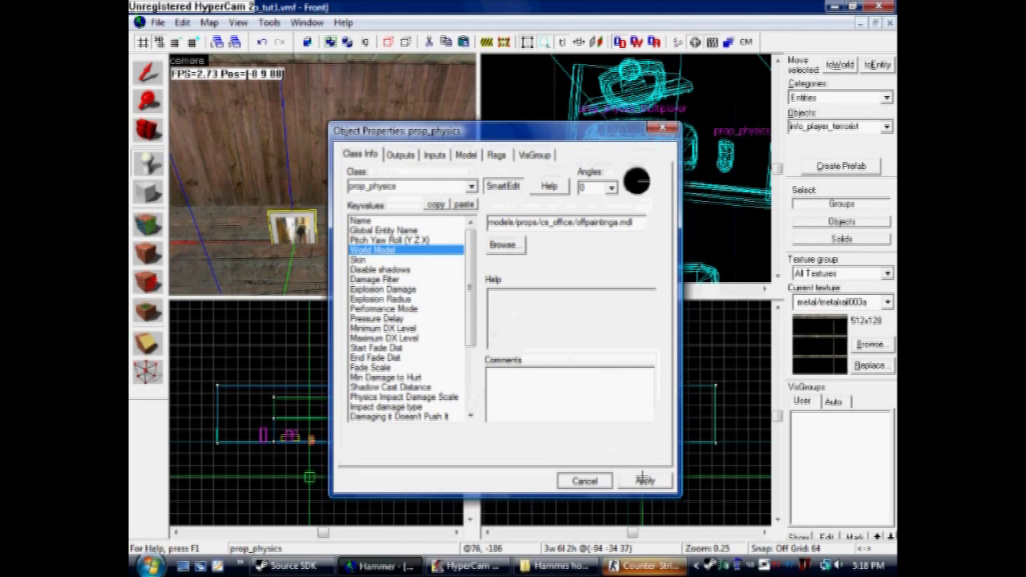
{"action": "left_click", "coordinate": [662, 129]}
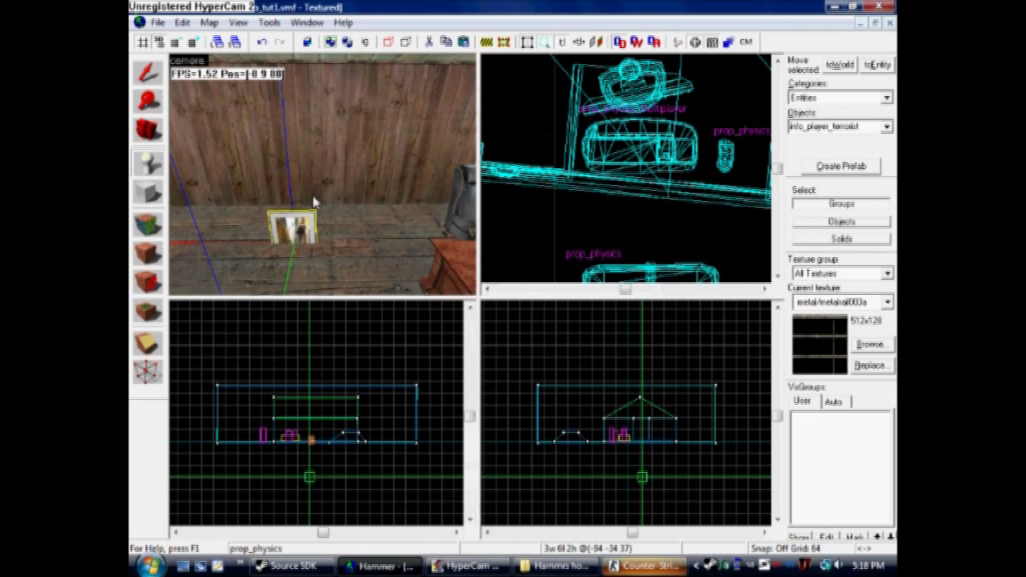
Move the painting up from the floor onto the wooden wall and check its placement.
{"action": "key", "text": "Delete"}
{"action": "key", "text": "ctrl+z"}
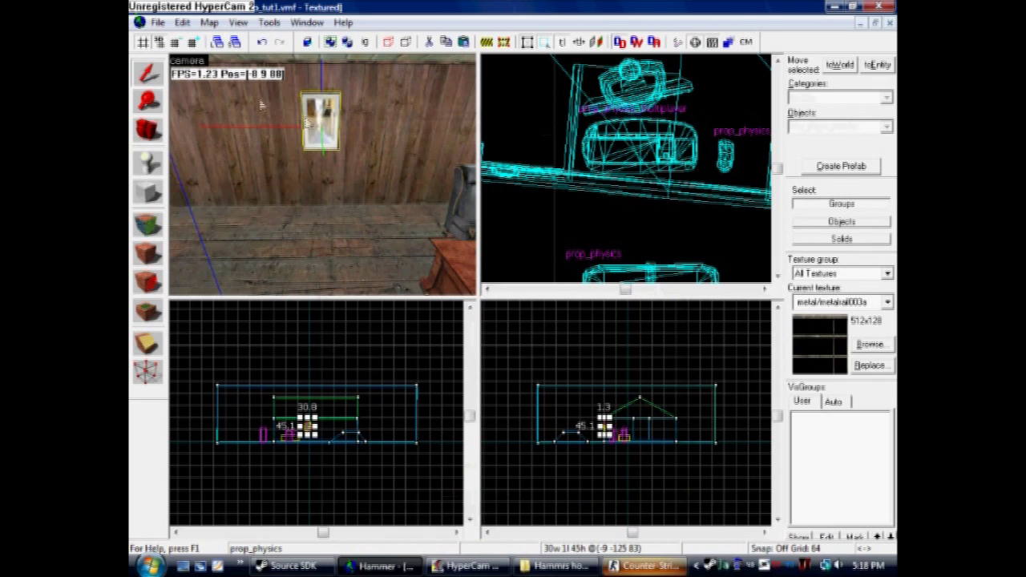
{"action": "left_click", "coordinate": [379, 106]}
{"action": "left_click", "coordinate": [327, 112]}
{"action": "key", "text": "z"}
{"action": "key", "text": "s"}
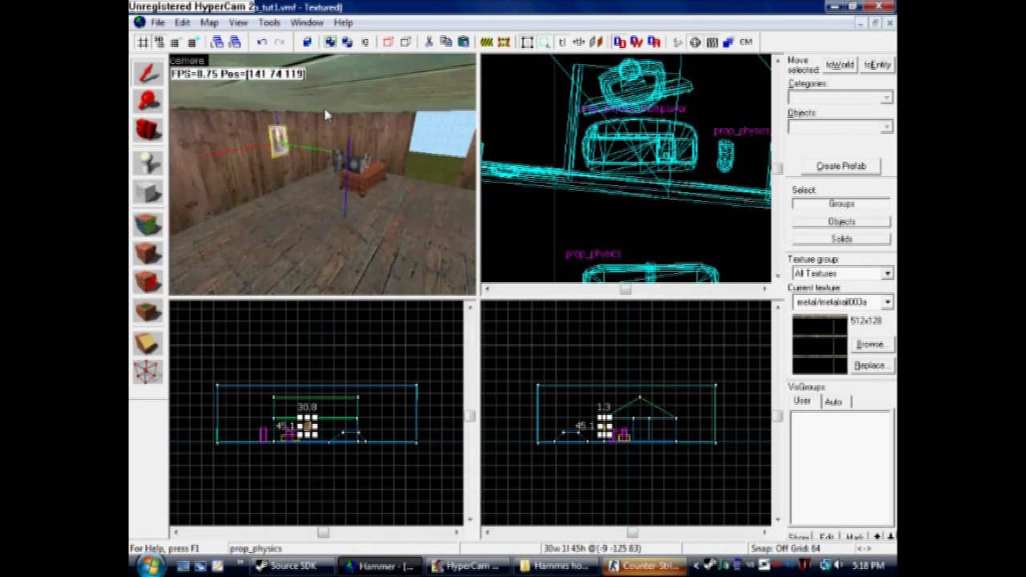
{"action": "key", "text": "w"}
{"action": "key", "text": "w"}
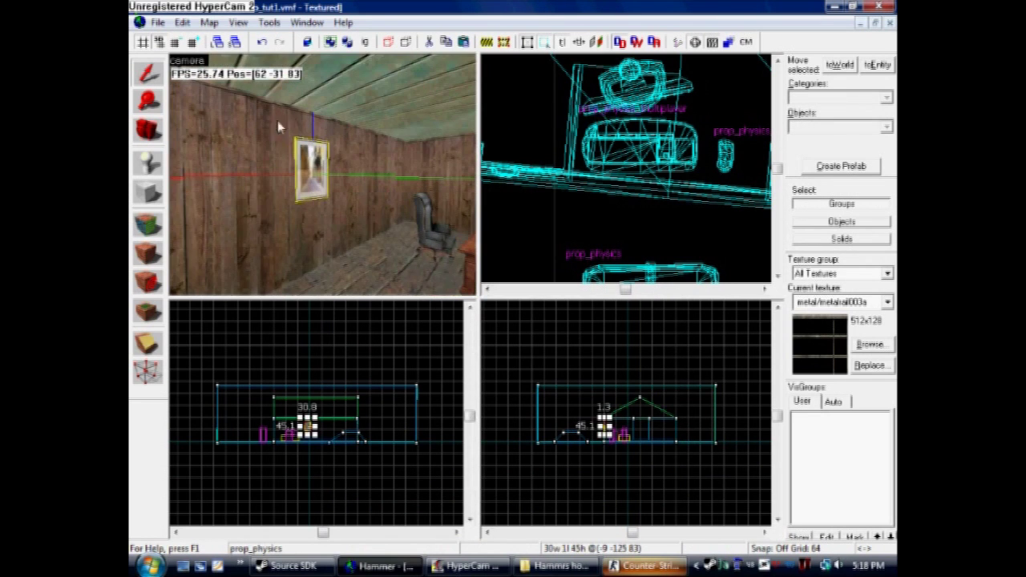
Enable the Start Asleep flag in the painting's properties, apply it and close the properties.
{"action": "key", "text": "alt+Return"}
{"action": "key", "text": "w"}
{"action": "key", "text": "d"}
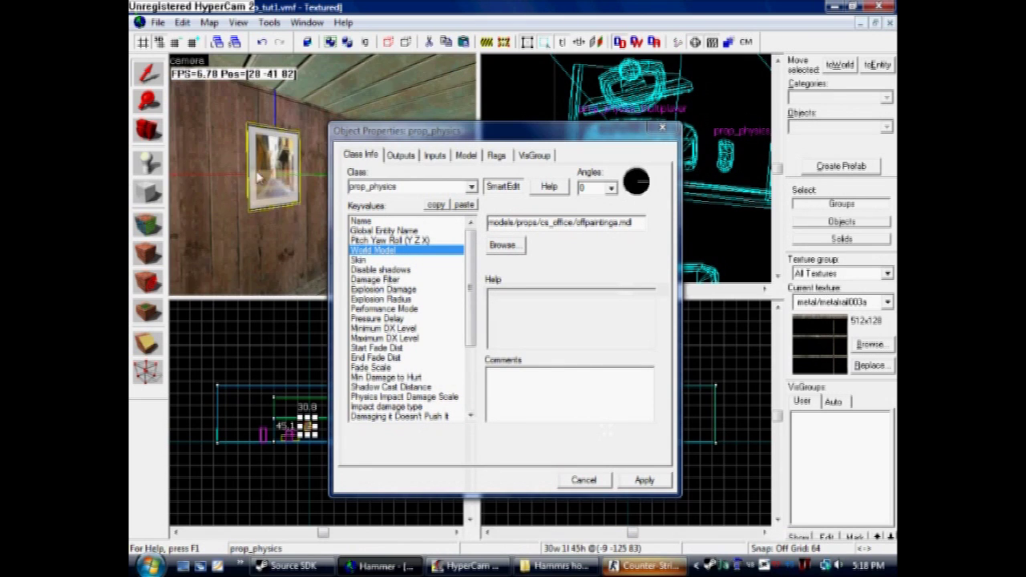
{"action": "left_click", "coordinate": [504, 157]}
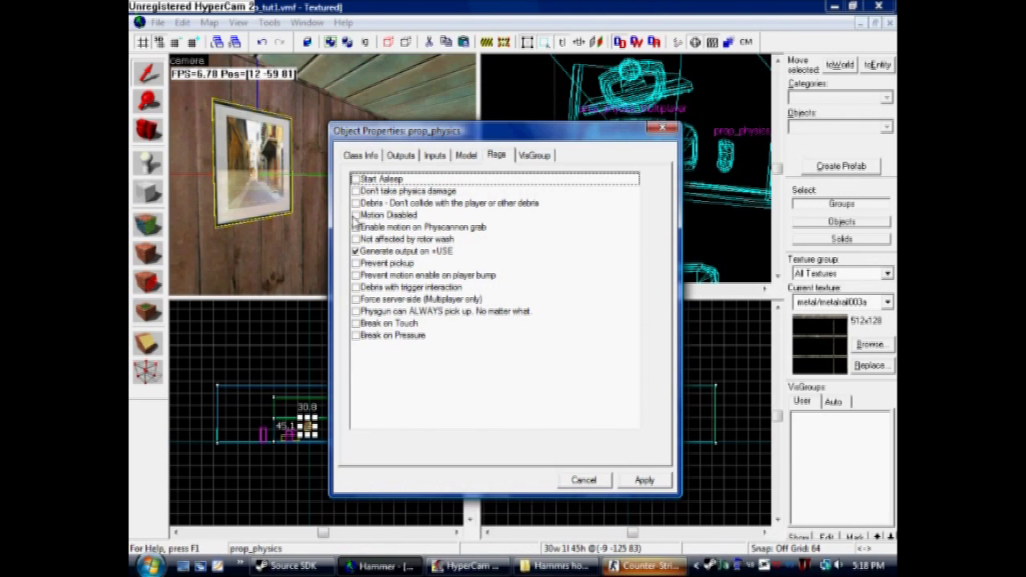
{"action": "left_click", "coordinate": [355, 179]}
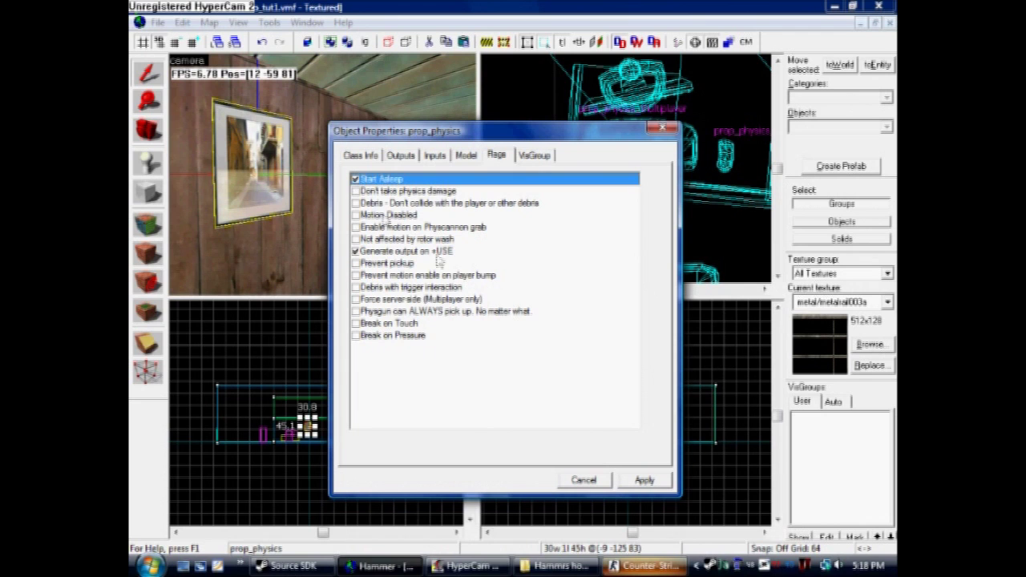
{"action": "left_click", "coordinate": [645, 479]}
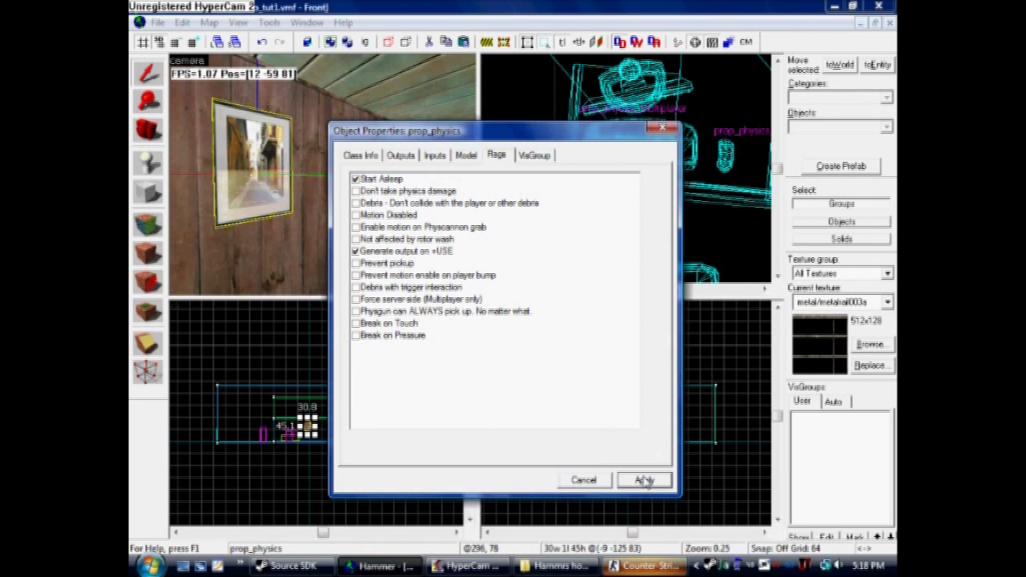
{"action": "left_click", "coordinate": [593, 484]}
{"action": "key", "text": "Escape"}
Place a new info_player_terrorist entity on the floor in the empty part of the room away from the desk.
{"action": "key", "text": "s"}
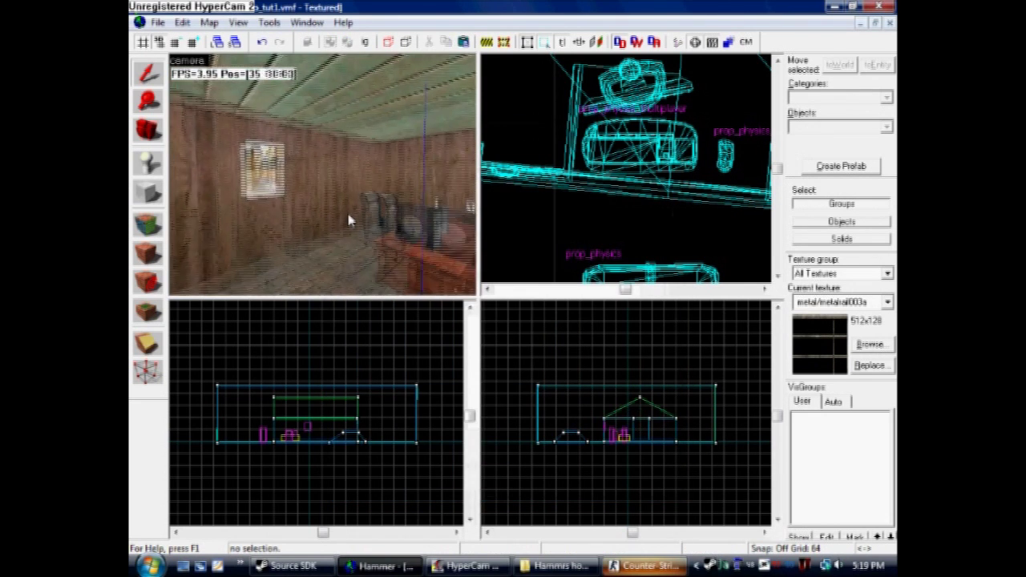
{"action": "key", "text": "d"}
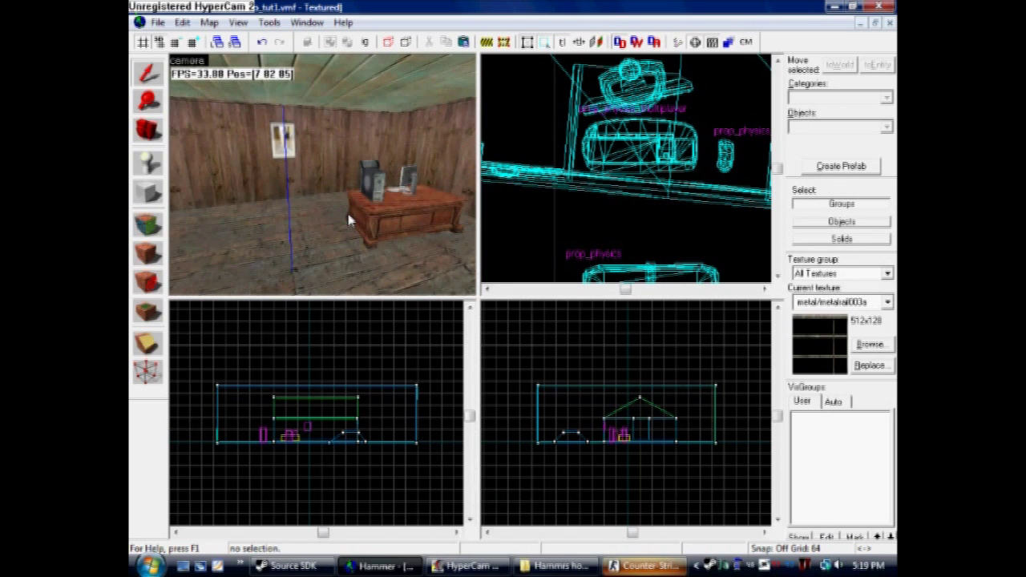
{"action": "key", "text": "d"}
{"action": "key", "text": "shift+e"}
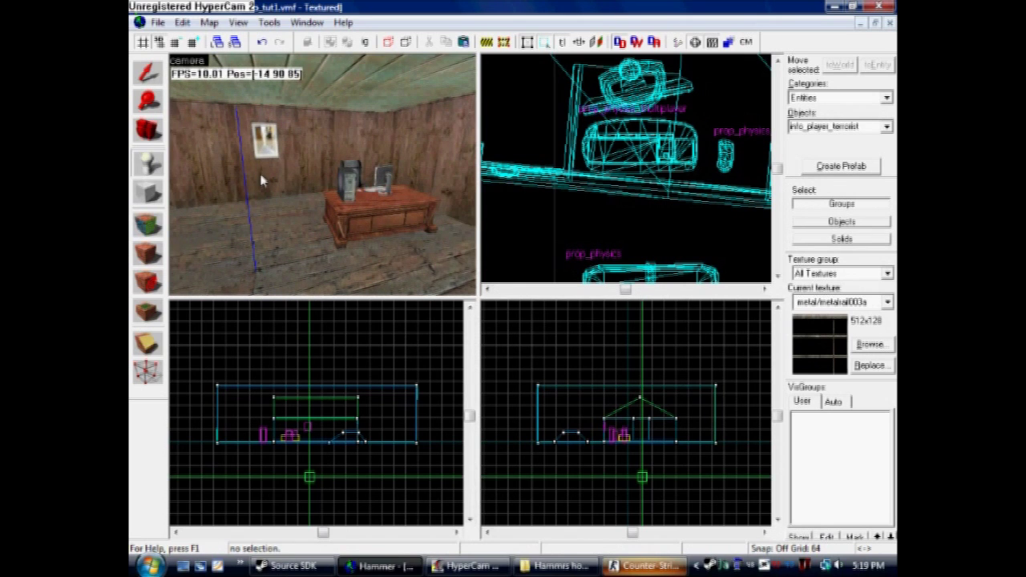
{"action": "left_click", "coordinate": [148, 73]}
{"action": "left_click", "coordinate": [278, 216]}
{"action": "key", "text": "s"}
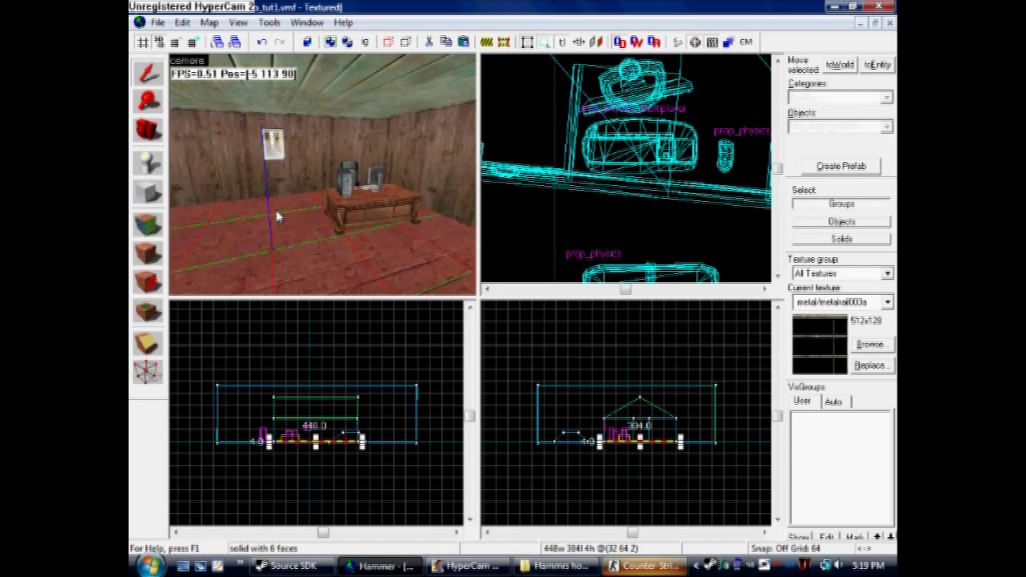
{"action": "key", "text": "d"}
{"action": "key", "text": "Left"}
{"action": "key", "text": "w"}
{"action": "key", "text": "a"}
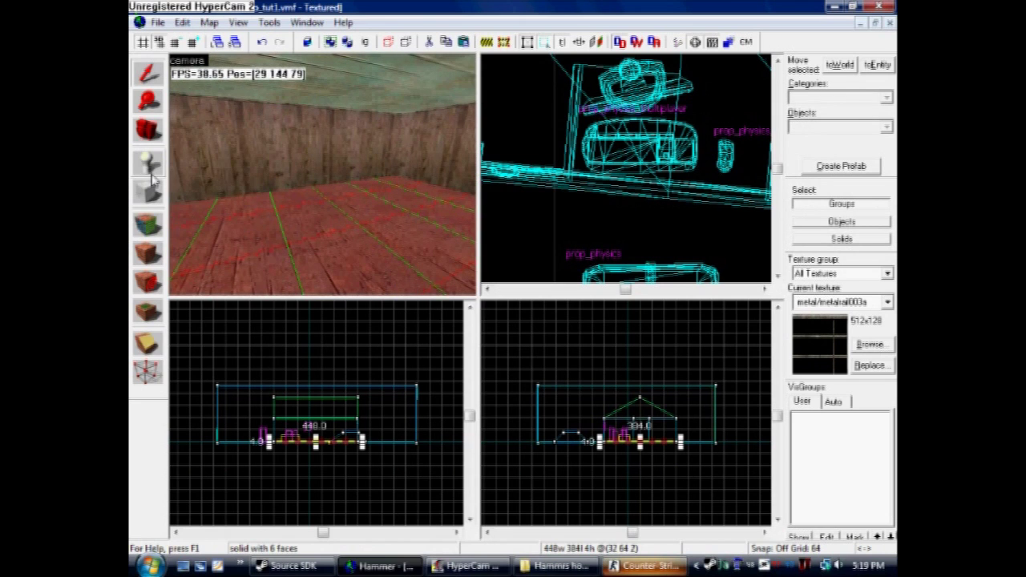
{"action": "left_click", "coordinate": [151, 175]}
{"action": "left_click", "coordinate": [271, 239]}
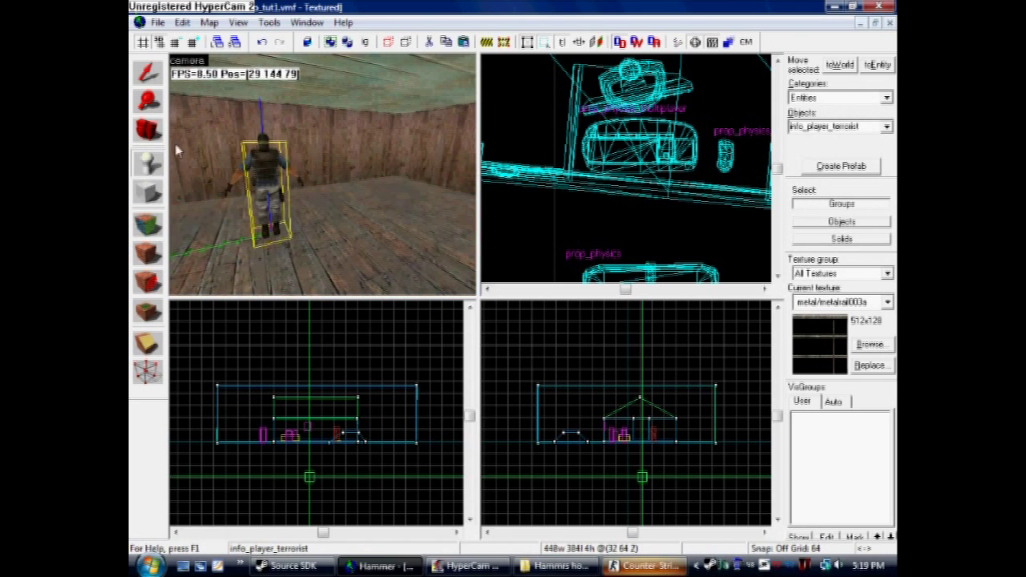
Open the new entity's properties and set its class to prop_physics.
{"action": "left_click", "coordinate": [148, 73]}
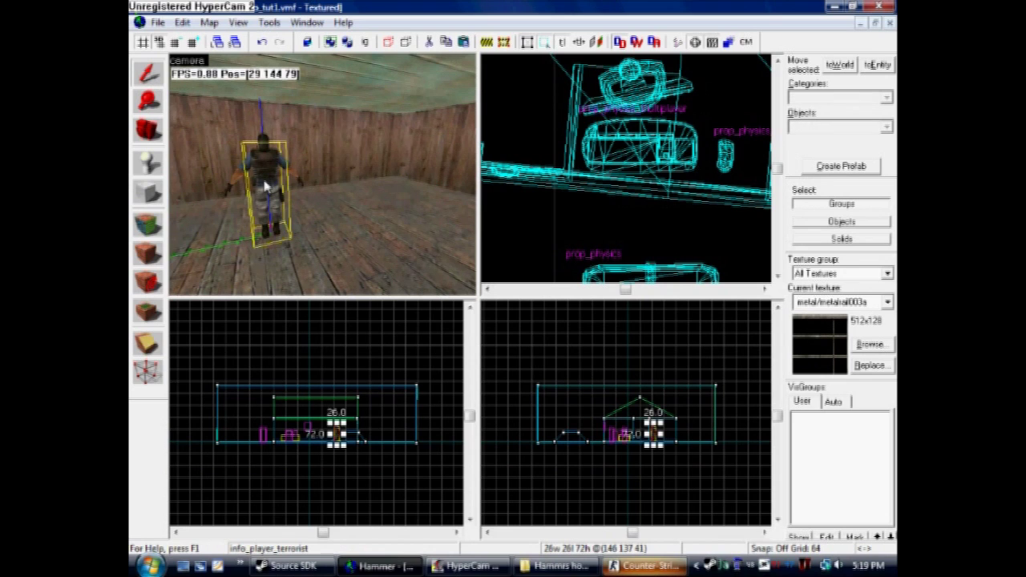
{"action": "double_click", "coordinate": [269, 189]}
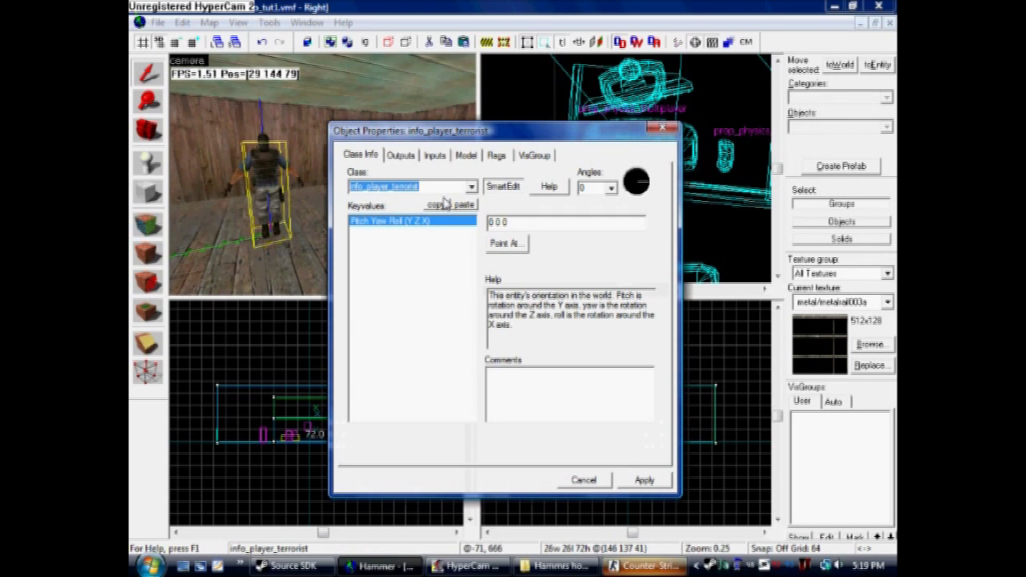
{"action": "type", "text": "pro"}
{"action": "key", "text": "Down"}
{"action": "key", "text": "Down"}
{"action": "key", "text": "Down"}
{"action": "key", "text": "Down"}
{"action": "key", "text": "Down"}
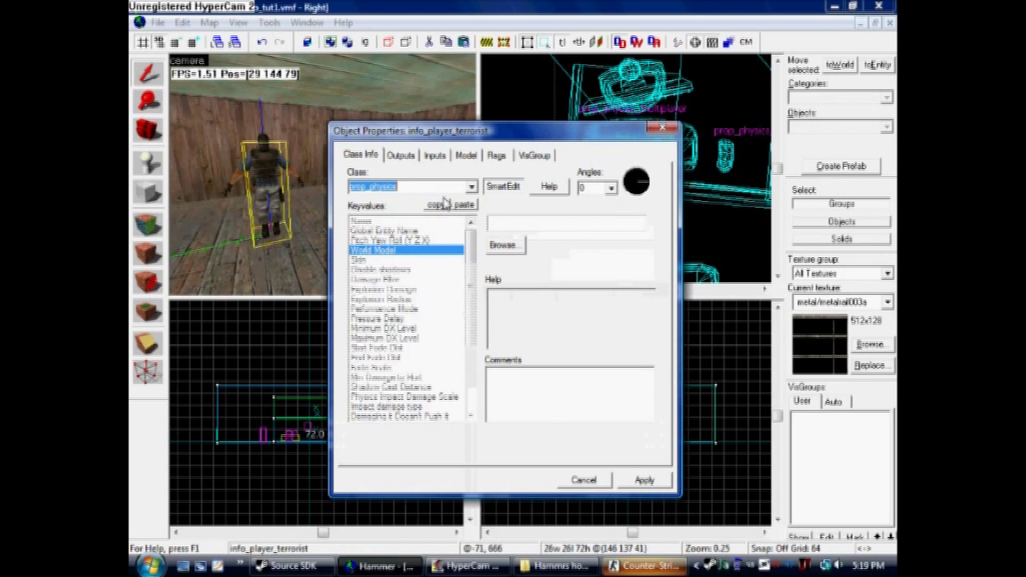
Filter the world models for "bed", choose furniturebed001a.mdl, apply it and close the properties.
{"action": "left_click", "coordinate": [503, 244]}
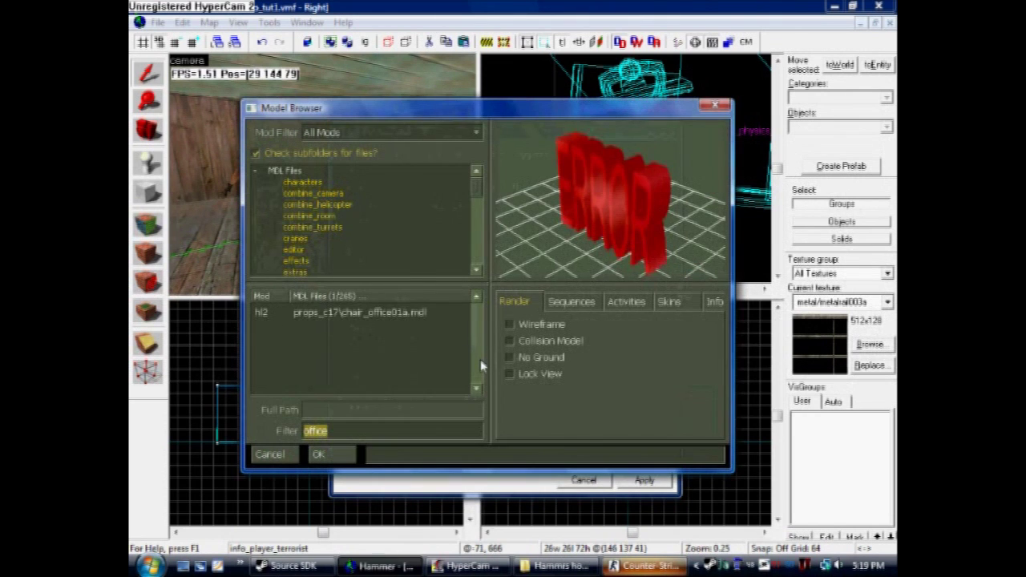
{"action": "type", "text": "bed"}
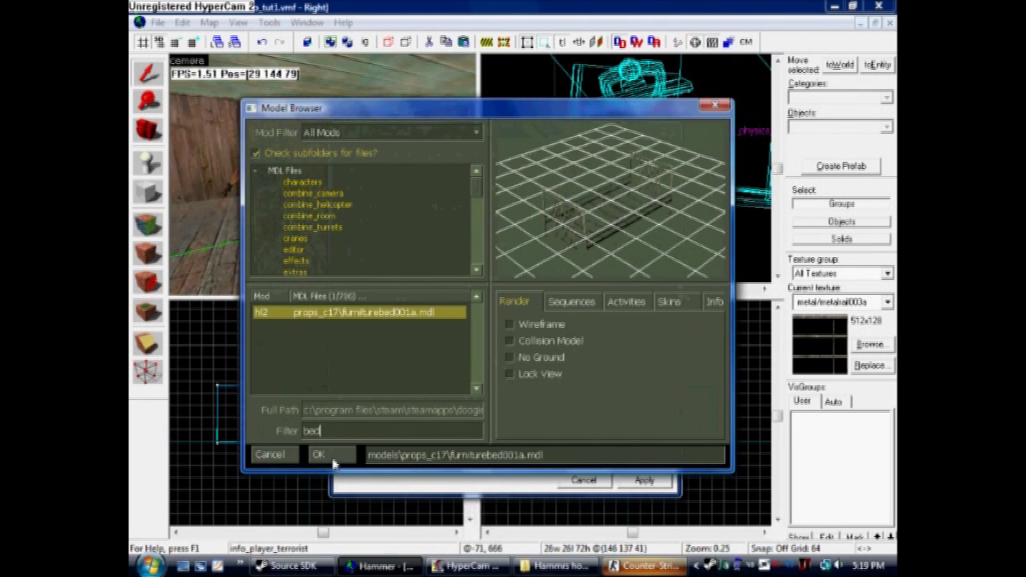
{"action": "left_click", "coordinate": [340, 457]}
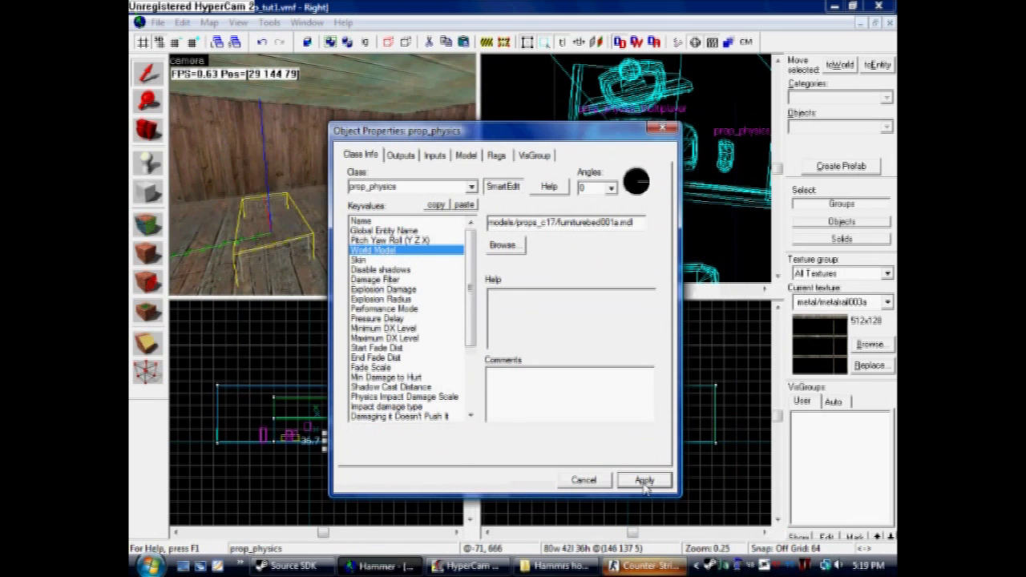
{"action": "left_click", "coordinate": [590, 480]}
Select the bed prop and place a copy of it beside the original.
{"action": "key", "text": "w"}
{"action": "left_click", "coordinate": [287, 256]}
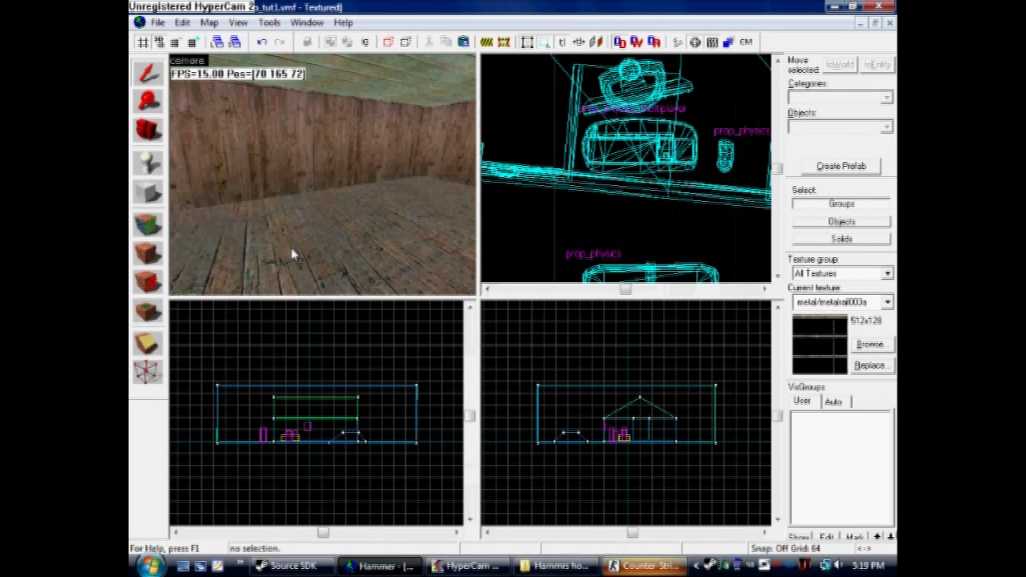
{"action": "key", "text": "d"}
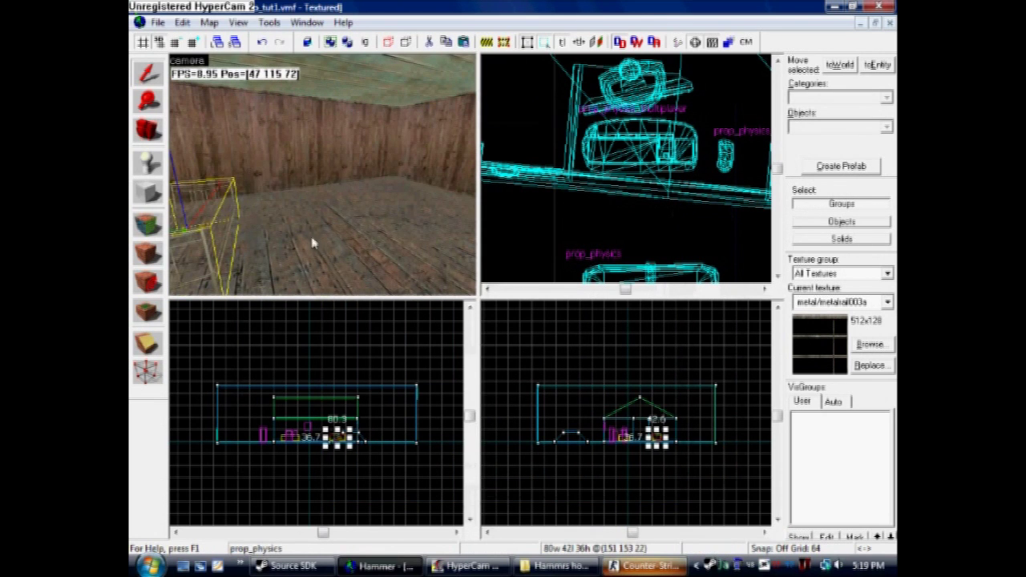
{"action": "left_click_drag", "start_coordinate": [198, 247], "coordinate": [322, 233], "text": "shift"}
Set the copied bed's class to prop_physics_multiplayer, apply it and close the properties.
{"action": "key", "text": "alt+Return"}
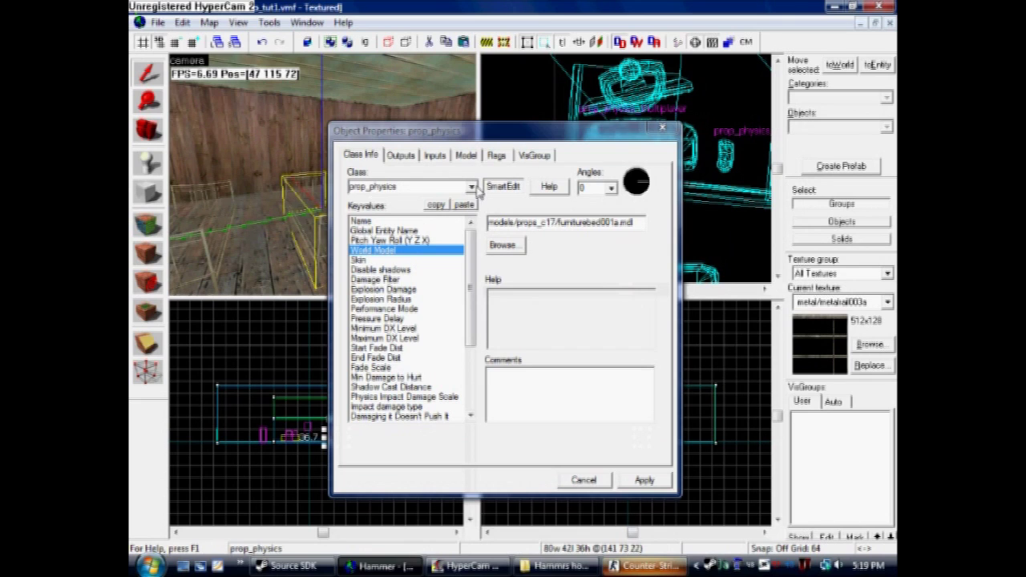
{"action": "left_click", "coordinate": [472, 187]}
{"action": "left_click", "coordinate": [457, 210]}
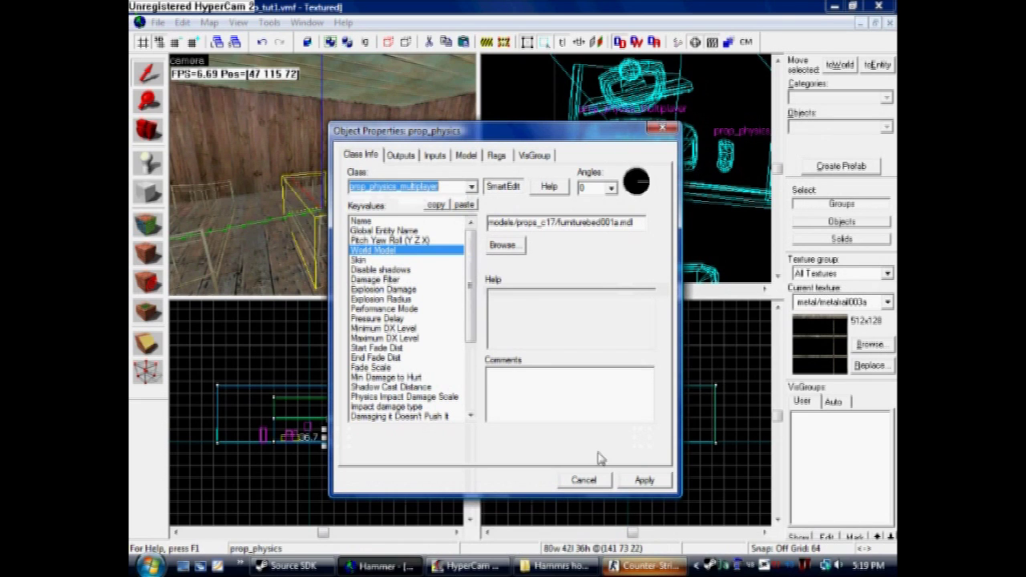
{"action": "left_click", "coordinate": [644, 479]}
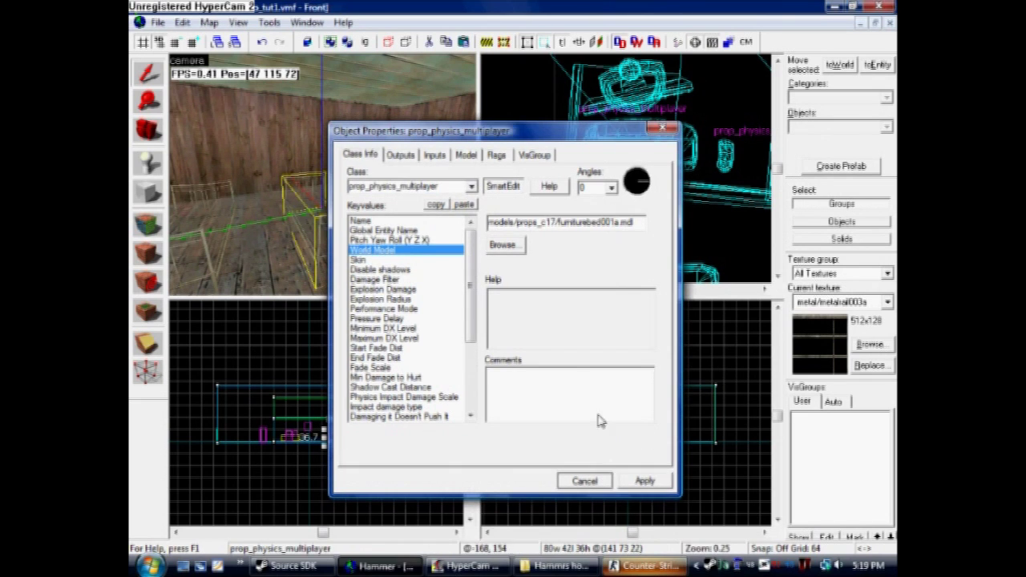
{"action": "left_click", "coordinate": [605, 482]}
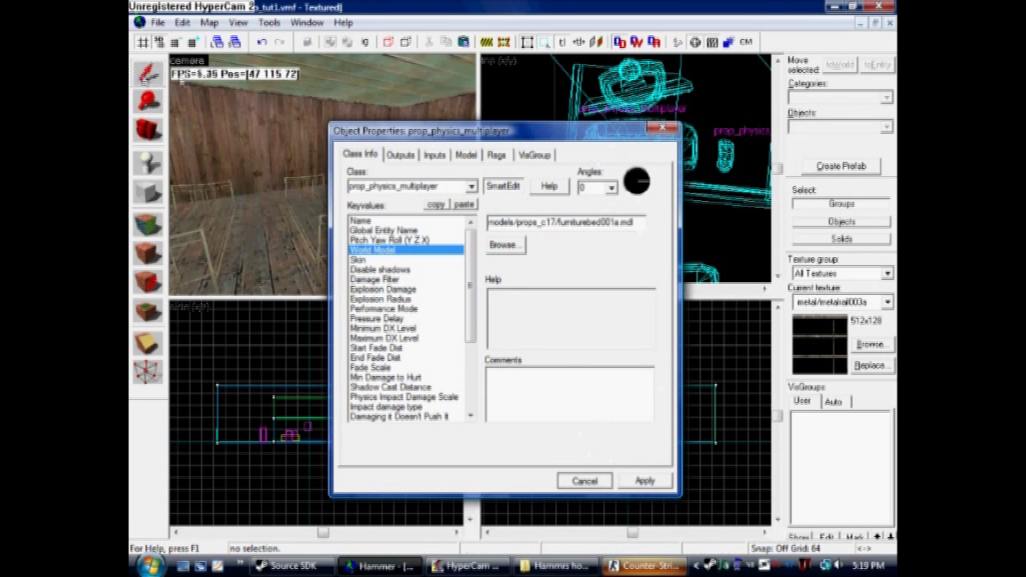
Examine the two beds and the rest of the room from different viewpoints, leaving nothing selected.
{"action": "left_click_drag", "start_coordinate": [609, 133], "coordinate": [574, 134]}
{"action": "left_click", "coordinate": [382, 192]}
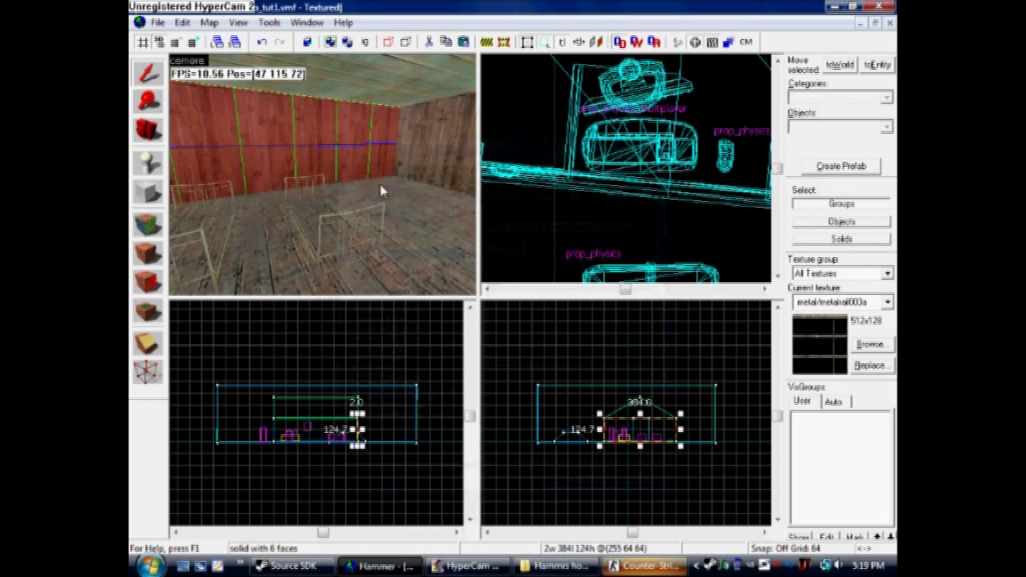
{"action": "scroll", "coordinate": [544, 201], "scroll_direction": "down", "scroll_amount": 5}
{"action": "left_click", "coordinate": [545, 129]}
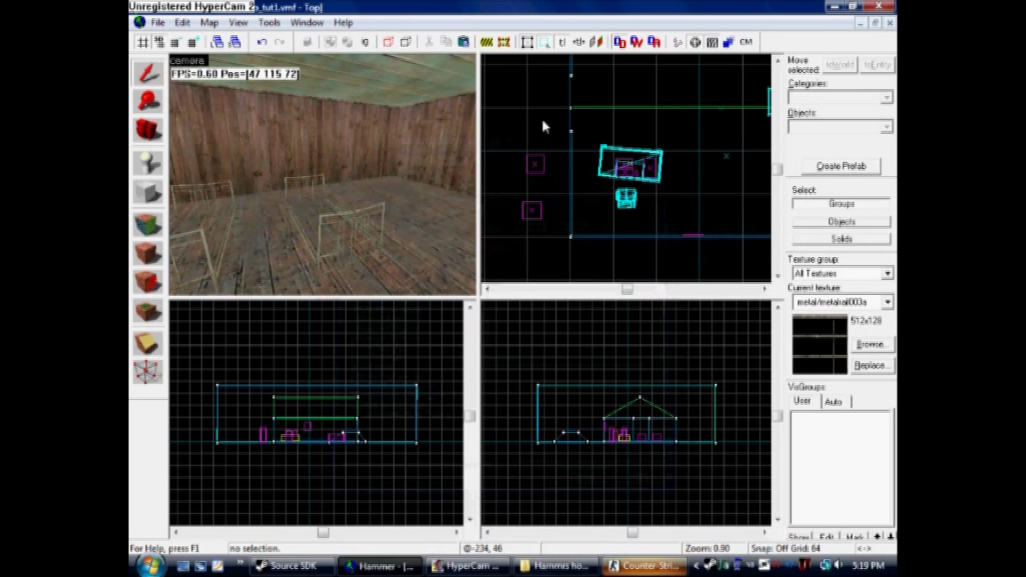
{"action": "key", "text": "z"}
{"action": "key", "text": "w"}
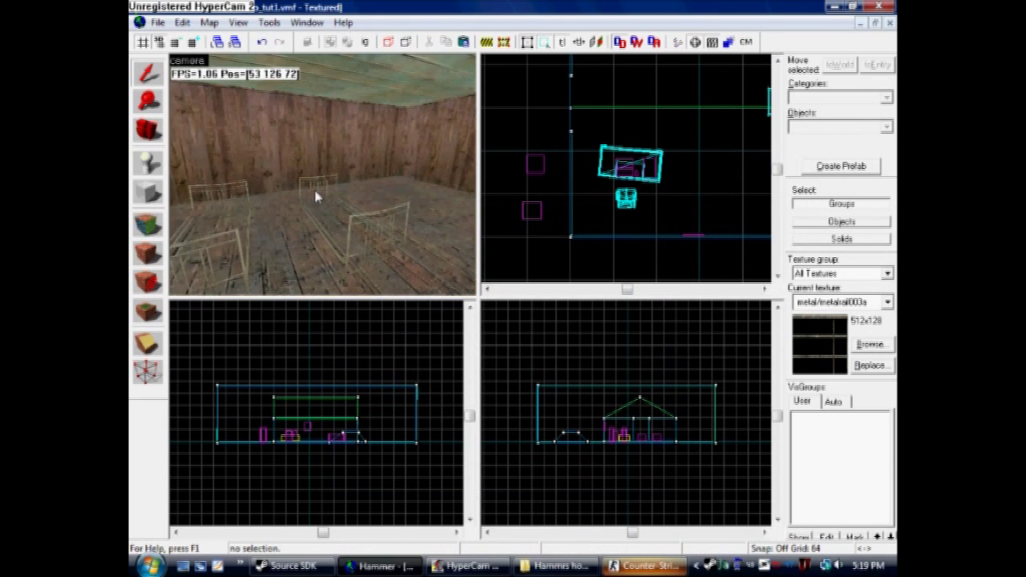
{"action": "key", "text": "d"}
{"action": "key", "text": "s"}
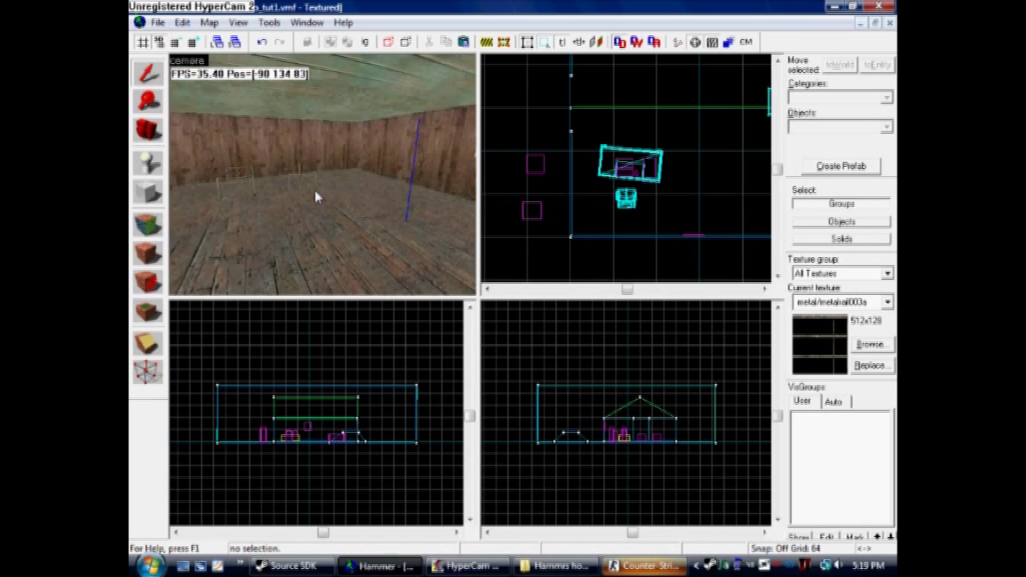
{"action": "key", "text": "a"}
{"action": "key", "text": "w"}
{"action": "key", "text": "a"}
{"action": "key", "text": "z"}
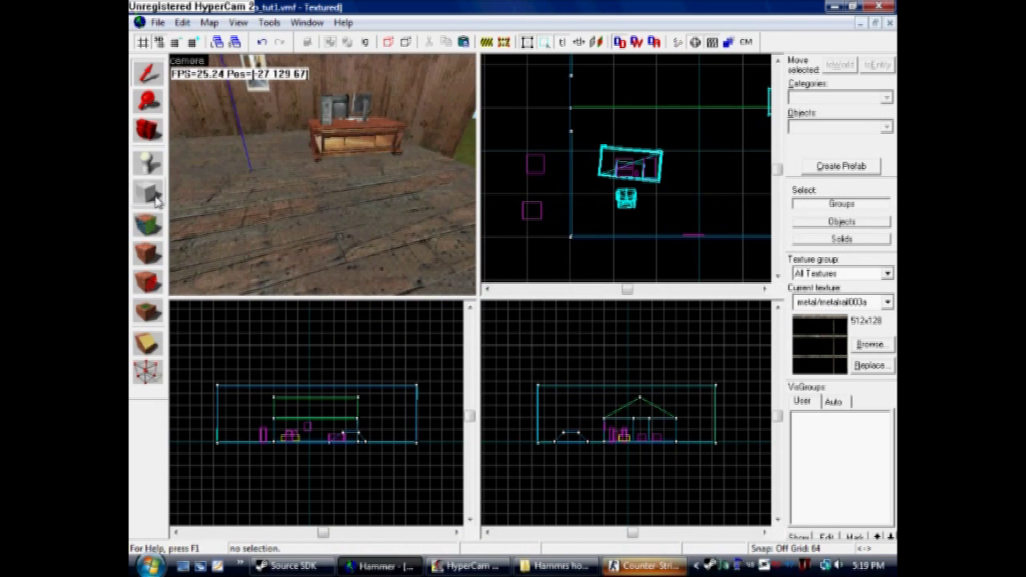
Create a block about 60 wide, 61 long and 68 high on the floor between the desk and the beds.
{"action": "left_click", "coordinate": [157, 200]}
{"action": "left_click", "coordinate": [147, 194]}
{"action": "scroll", "coordinate": [605, 212], "scroll_direction": "down", "scroll_amount": 3}
{"action": "scroll", "coordinate": [690, 221], "scroll_direction": "up", "scroll_amount": 4}
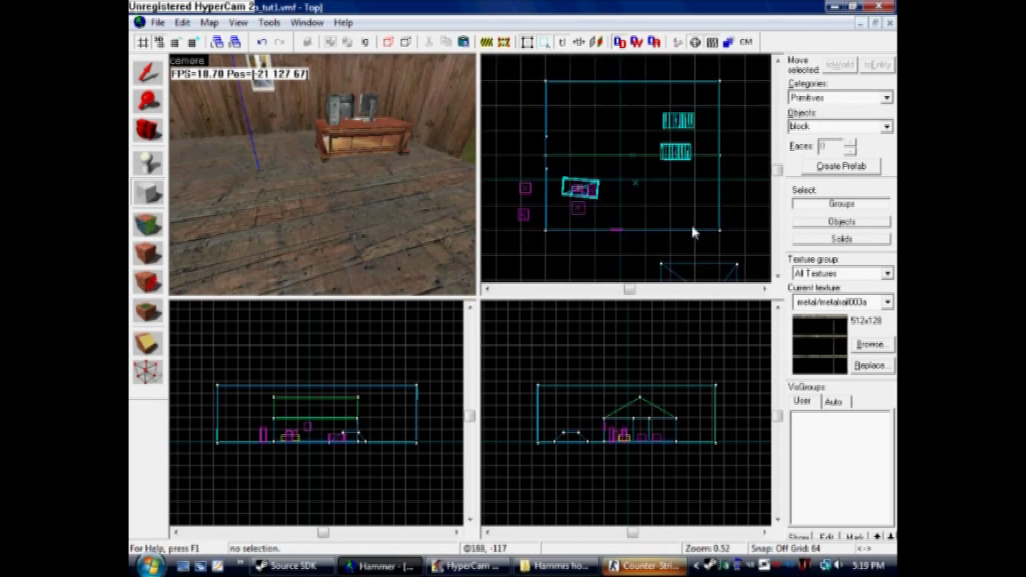
{"action": "scroll", "coordinate": [617, 167], "scroll_direction": "up", "scroll_amount": 2}
{"action": "left_click_drag", "start_coordinate": [529, 102], "coordinate": [597, 170]}
{"action": "scroll", "coordinate": [683, 417], "scroll_direction": "up", "scroll_amount": 1}
{"action": "scroll", "coordinate": [621, 442], "scroll_direction": "up", "scroll_amount": 10}
{"action": "left_click_drag", "start_coordinate": [619, 482], "coordinate": [618, 387]}
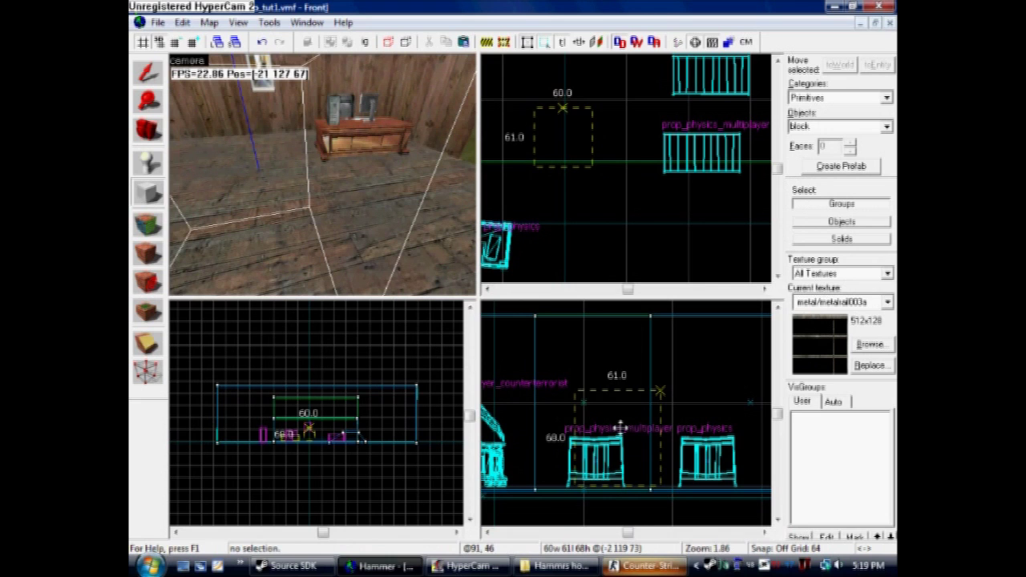
{"action": "key", "text": "s"}
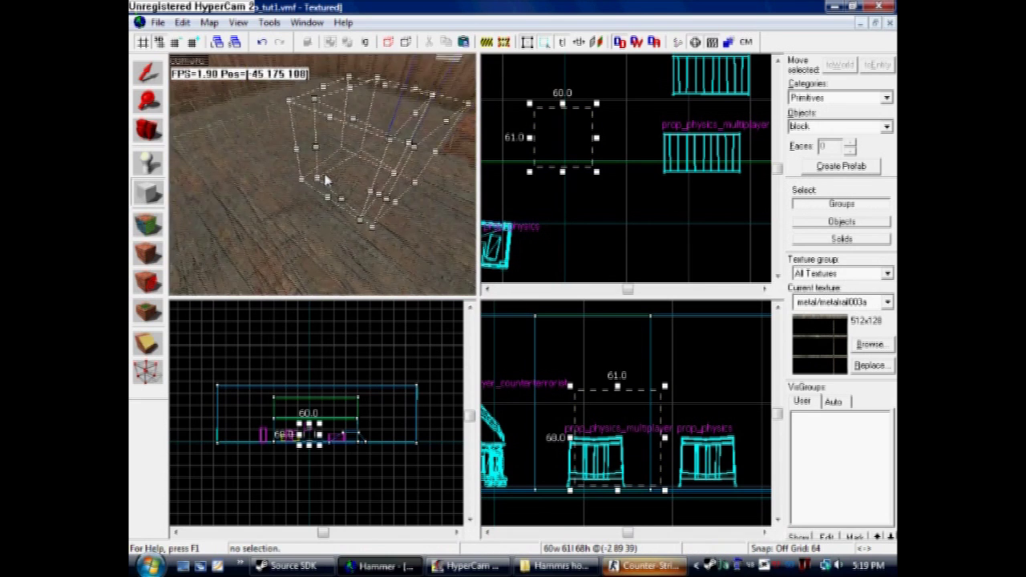
{"action": "key", "text": "d"}
{"action": "key", "text": "Return"}
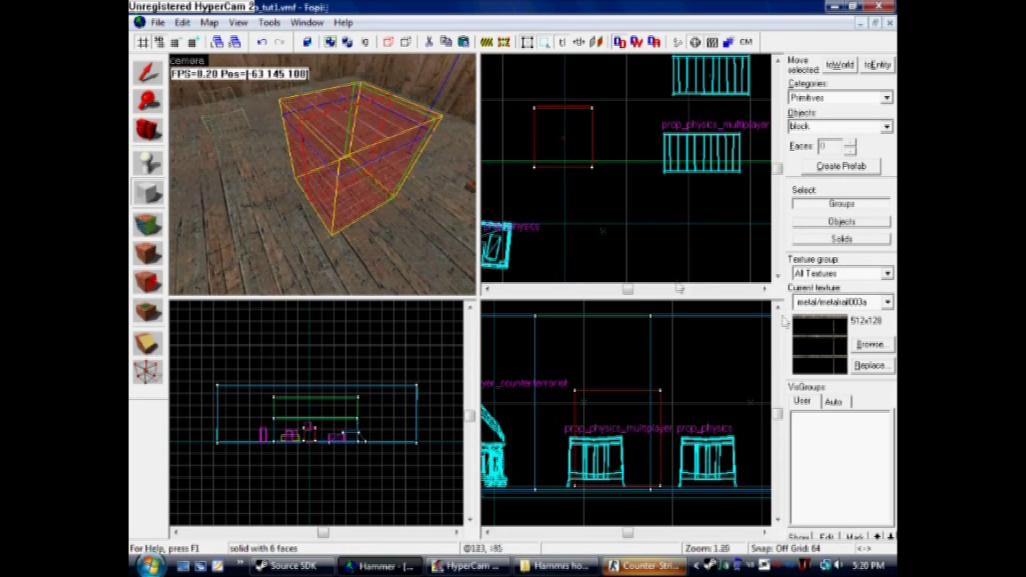
Apply the metal/metalroof004a texture to the block and select the block.
{"action": "left_click", "coordinate": [872, 346]}
{"action": "double_click", "coordinate": [401, 314]}
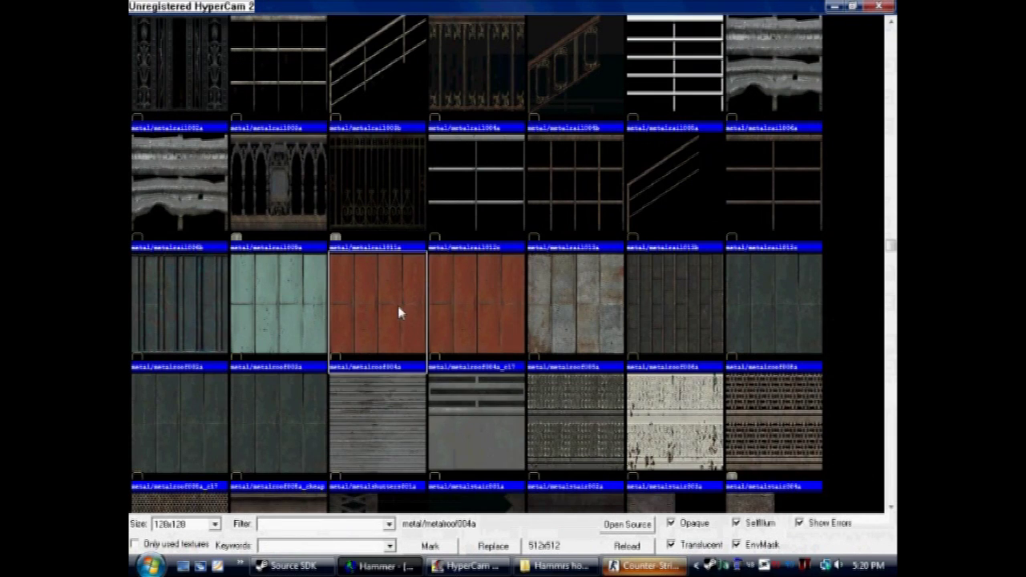
{"action": "left_click", "coordinate": [147, 255]}
{"action": "left_click", "coordinate": [147, 77]}
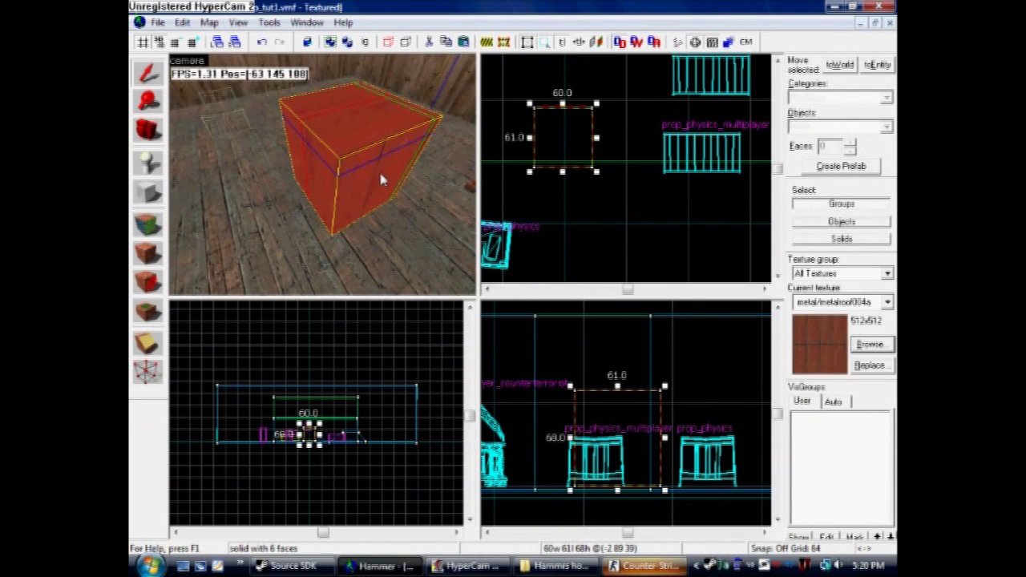
Remove the textured block from the room and paste it outside, resting on the slope of the house's roof.
{"action": "key", "text": "Delete"}
{"action": "key", "text": "z"}
{"action": "key", "text": "w"}
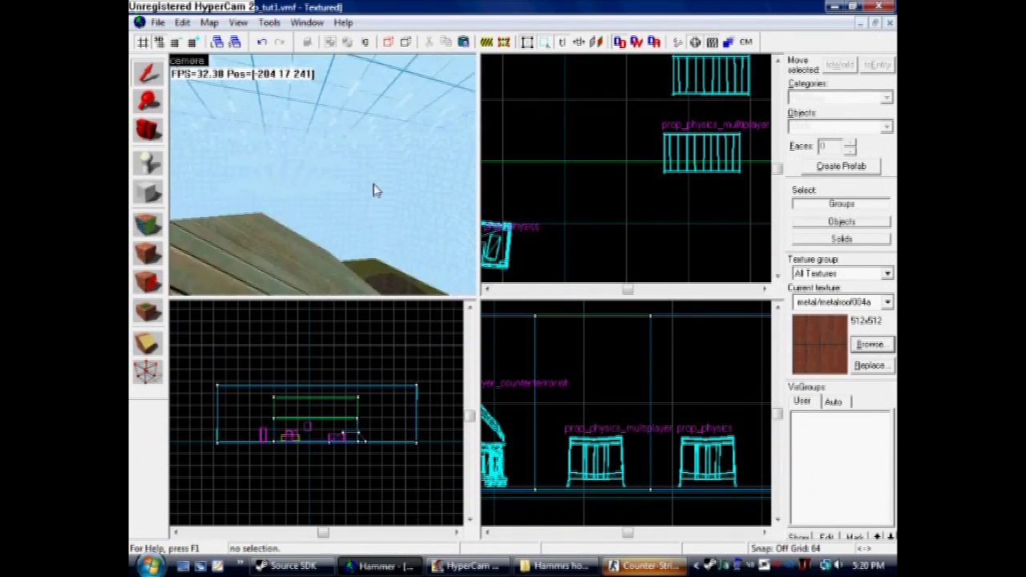
{"action": "key", "text": "ctrl+v"}
{"action": "key", "text": "s"}
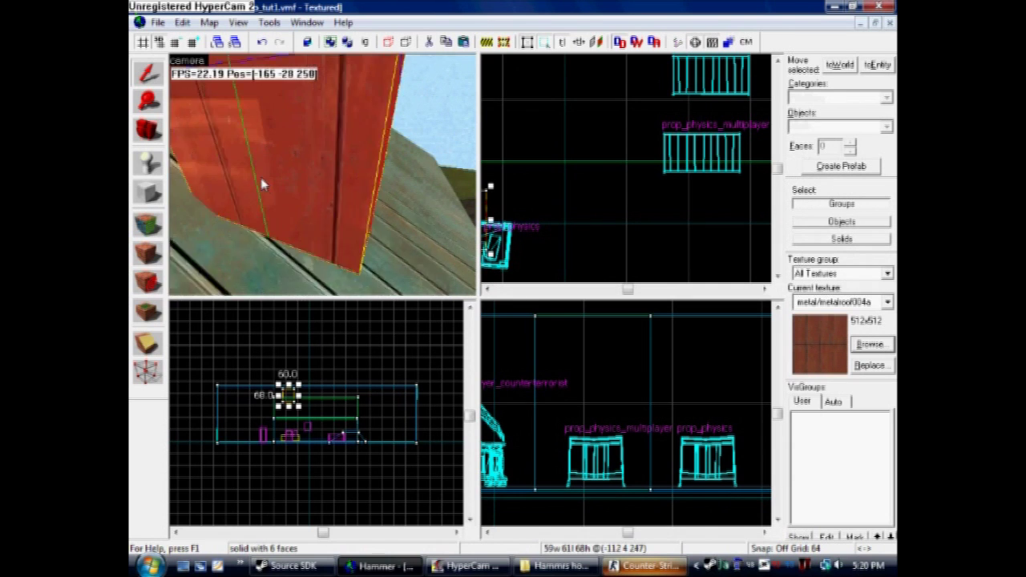
{"action": "key", "text": "z"}
{"action": "scroll", "coordinate": [568, 352], "scroll_direction": "down", "scroll_amount": 6}
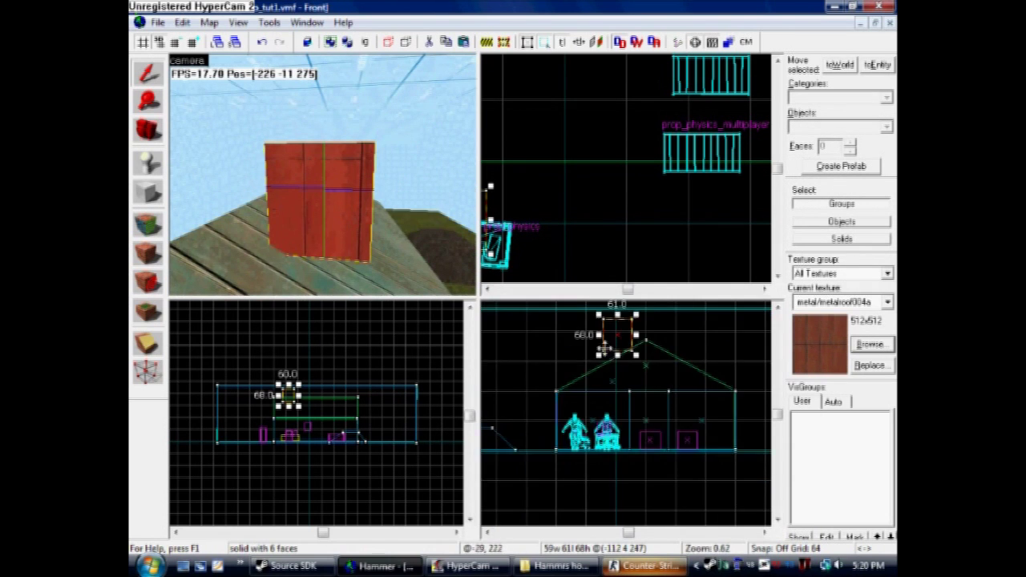
{"action": "scroll", "coordinate": [607, 348], "scroll_direction": "up", "scroll_amount": 5}
{"action": "scroll", "coordinate": [641, 426], "scroll_direction": "up", "scroll_amount": 4}
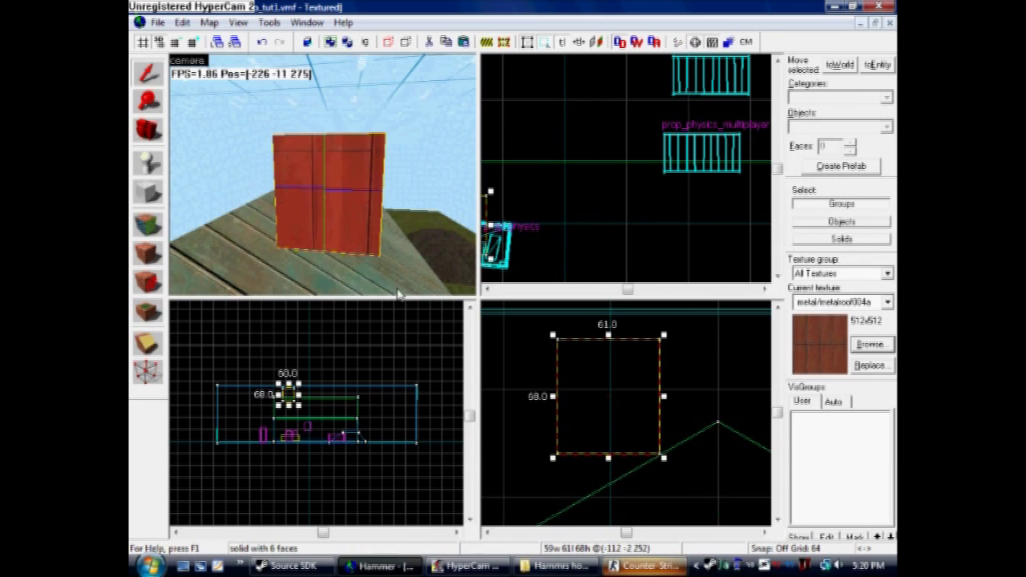
{"action": "scroll", "coordinate": [368, 196], "scroll_direction": "up", "scroll_amount": 2}
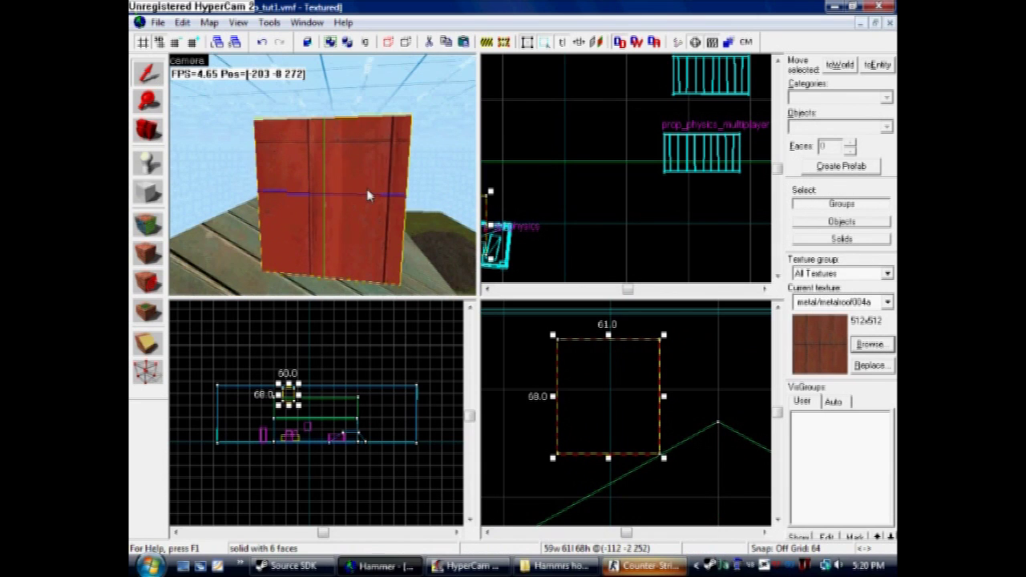
Tie the block to an entity, set its class to func_physbox and apply the change.
{"action": "left_click", "coordinate": [209, 22]}
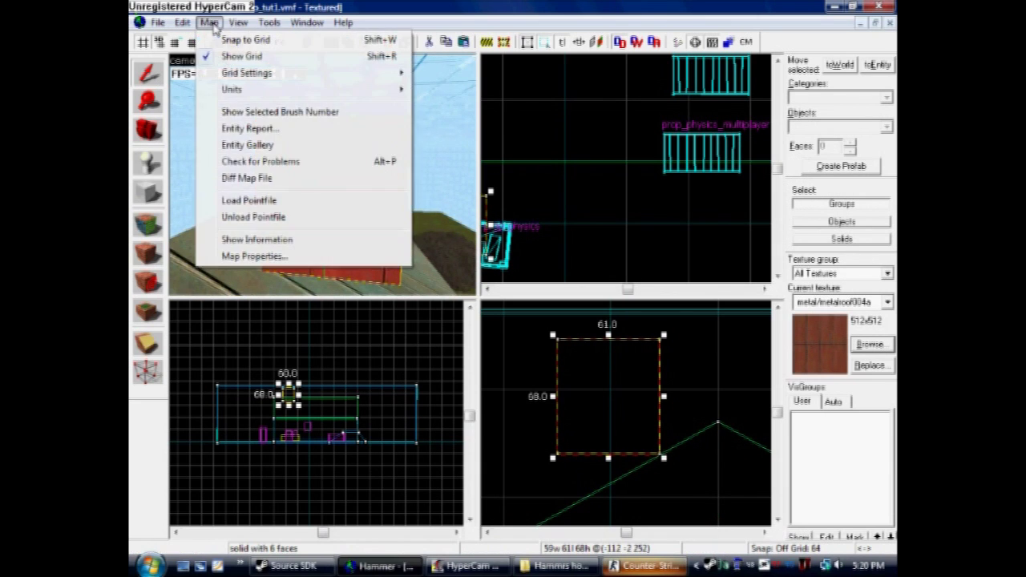
{"action": "mouse_move", "coordinate": [236, 24]}
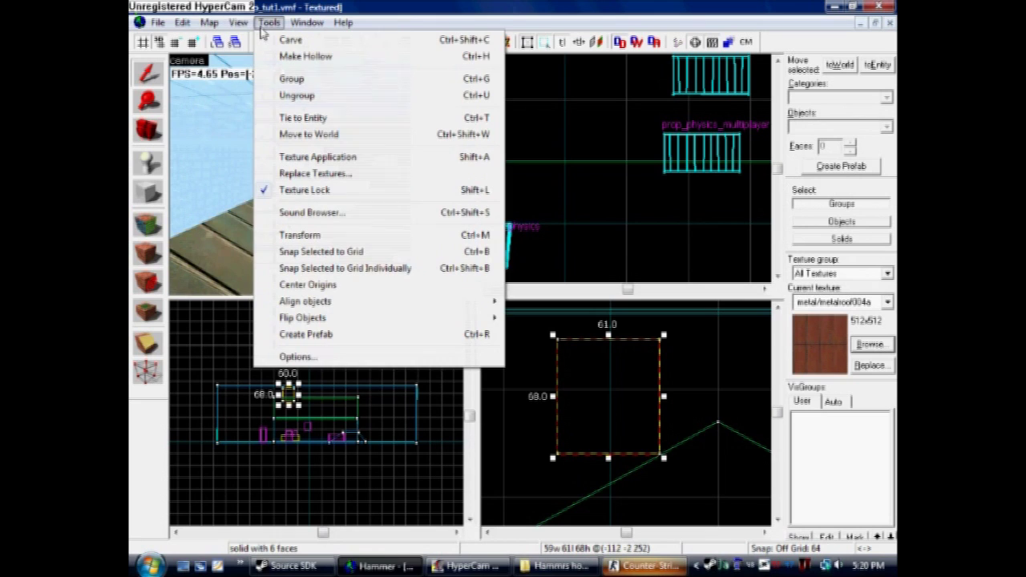
{"action": "left_click", "coordinate": [385, 120]}
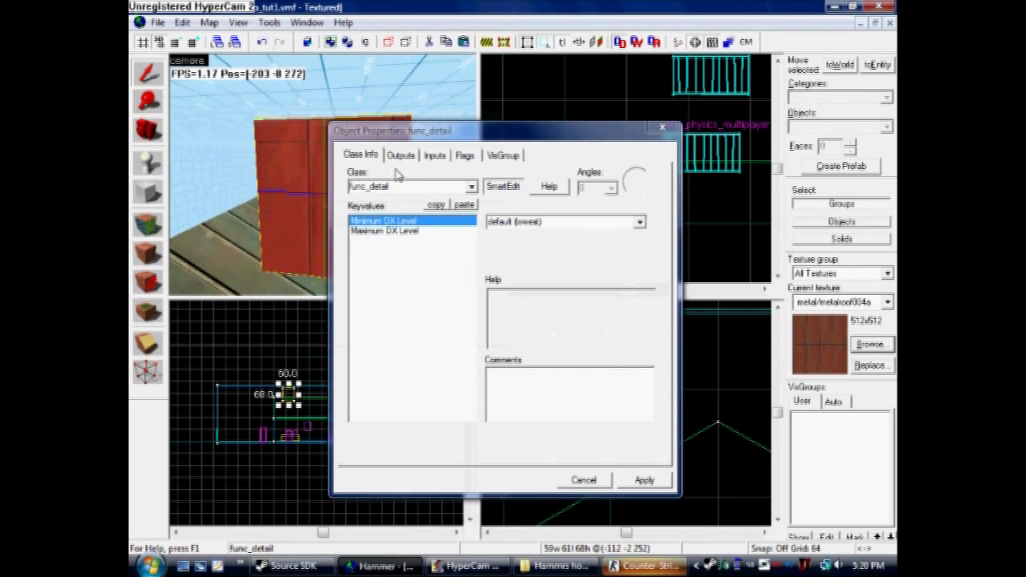
{"action": "left_click_drag", "start_coordinate": [392, 187], "coordinate": [325, 189]}
{"action": "left_click_drag", "start_coordinate": [396, 187], "coordinate": [331, 183]}
{"action": "type", "text": "func_"}
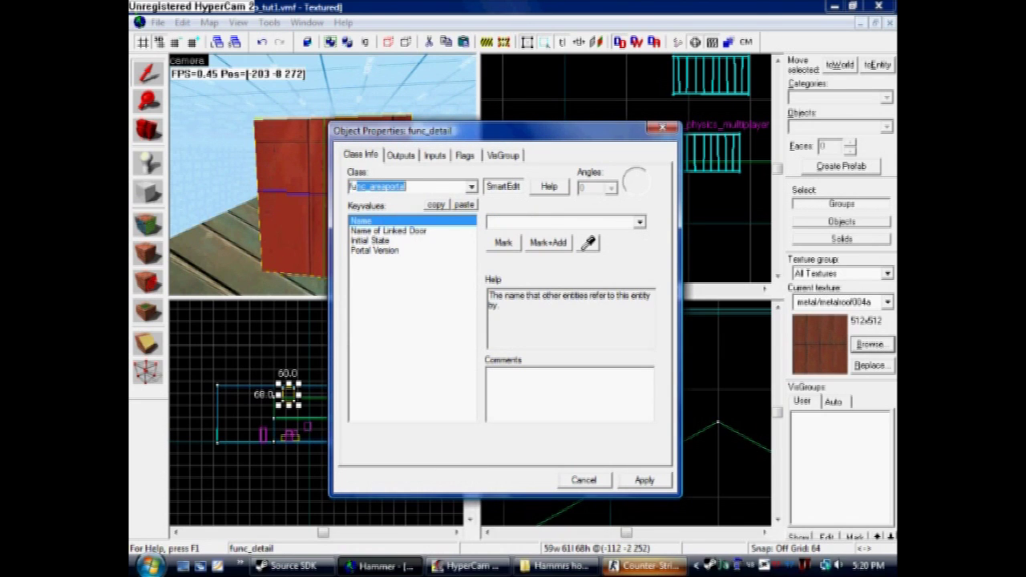
{"action": "type", "text": "physbox"}
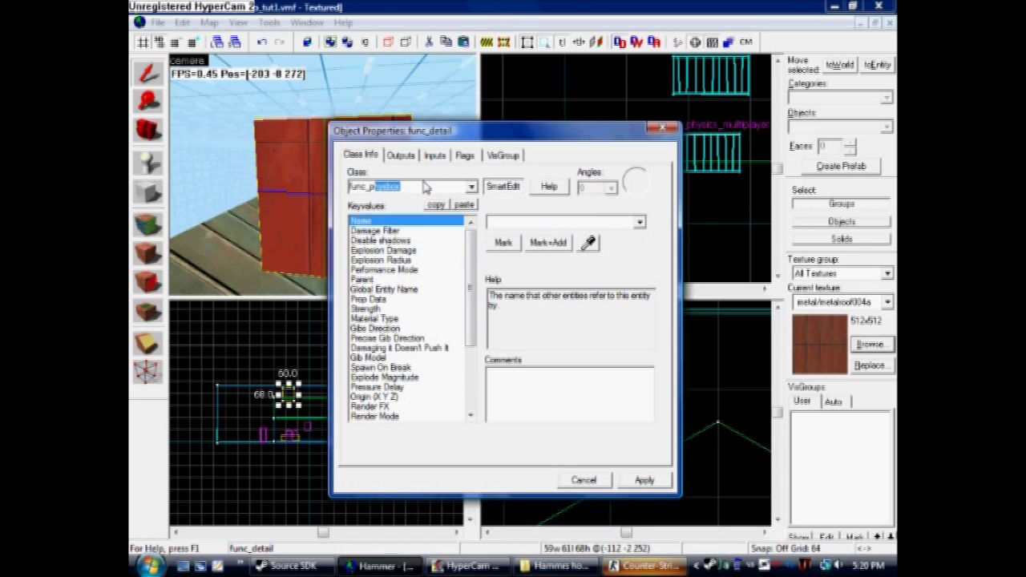
{"action": "left_click", "coordinate": [644, 481]}
Review the func_physbox flags, set the block's Material Type to Metal, apply it and close the properties.
{"action": "left_click", "coordinate": [462, 158]}
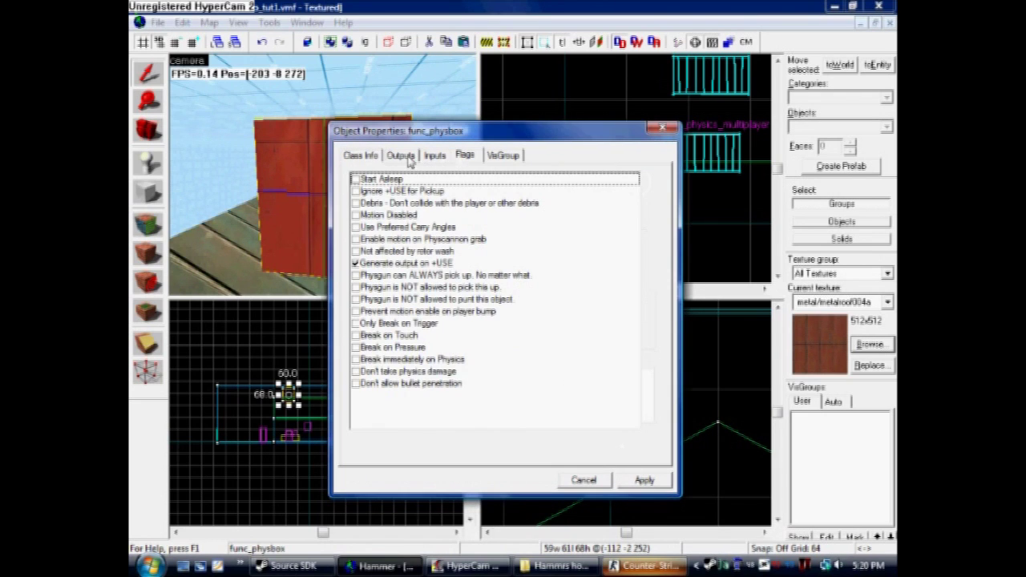
{"action": "left_click", "coordinate": [361, 158]}
{"action": "left_click", "coordinate": [641, 481]}
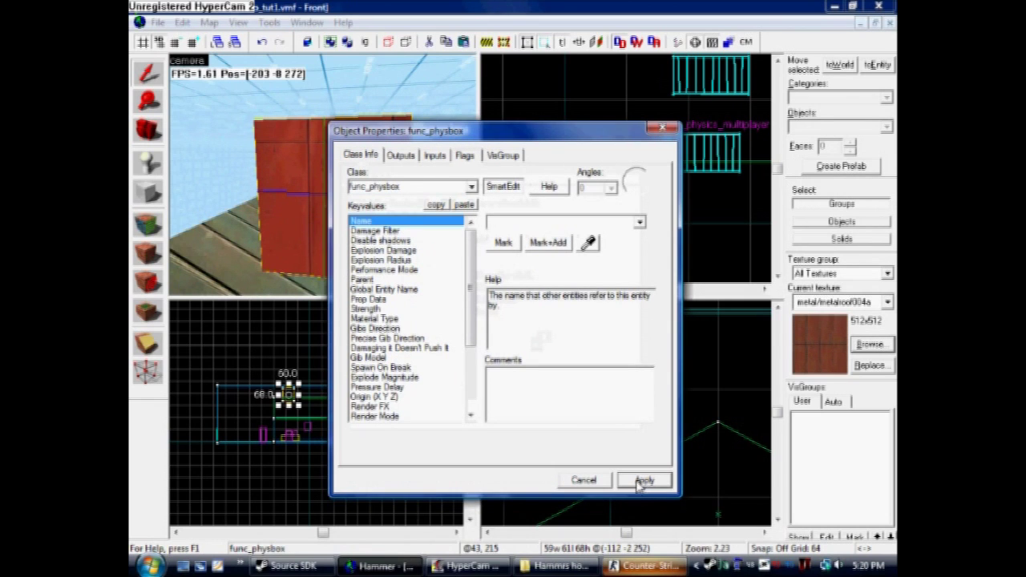
{"action": "left_click", "coordinate": [379, 309]}
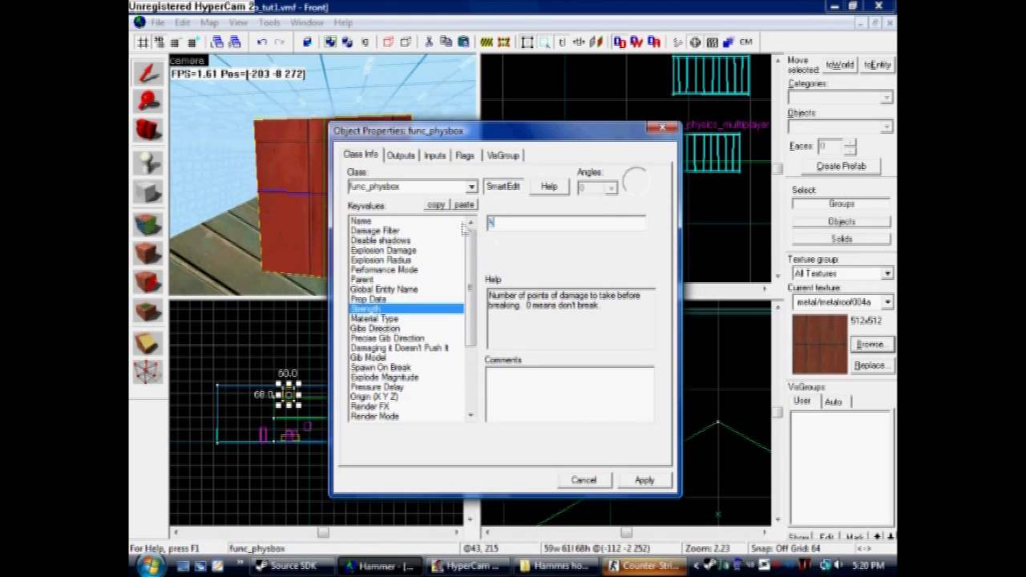
{"action": "left_click", "coordinate": [401, 318]}
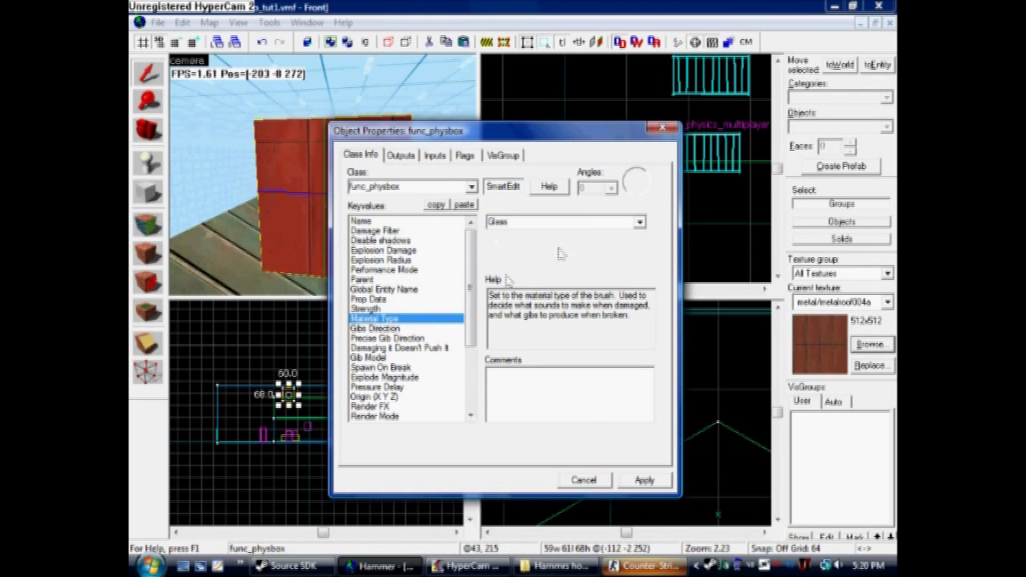
{"action": "left_click", "coordinate": [639, 222]}
{"action": "left_click", "coordinate": [596, 257]}
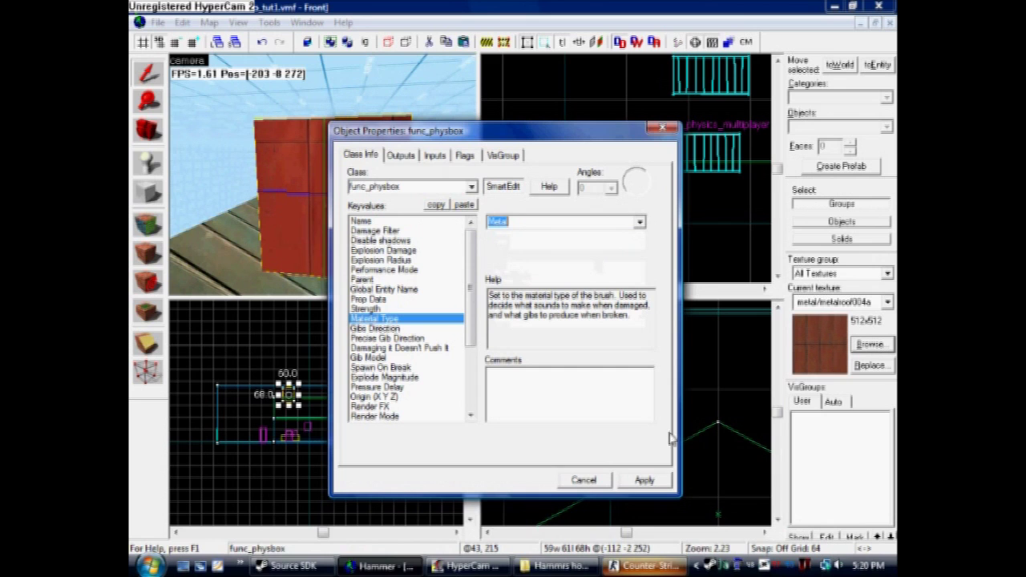
{"action": "left_click", "coordinate": [644, 481]}
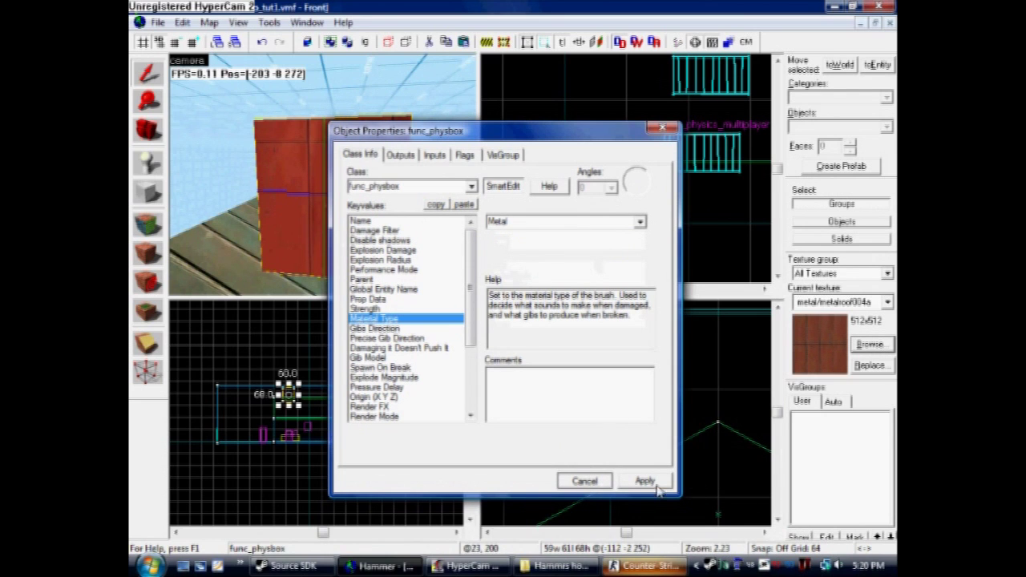
{"action": "left_click", "coordinate": [662, 127]}
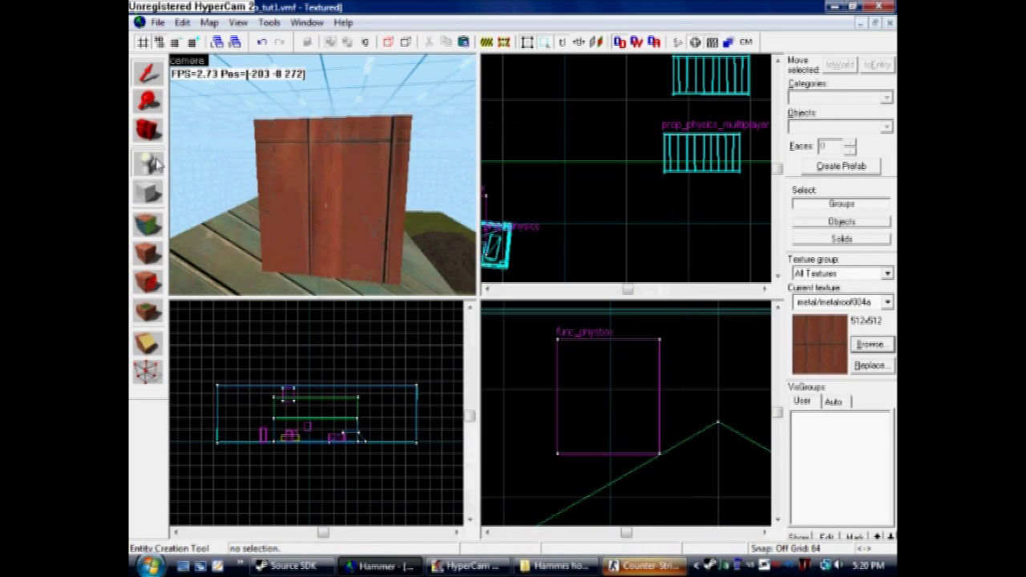
Place an info_player_terrorist entity on the roof next to the red block.
{"action": "left_click", "coordinate": [149, 164]}
{"action": "scroll", "coordinate": [267, 221], "scroll_direction": "down", "scroll_amount": 2}
{"action": "left_click", "coordinate": [325, 235]}
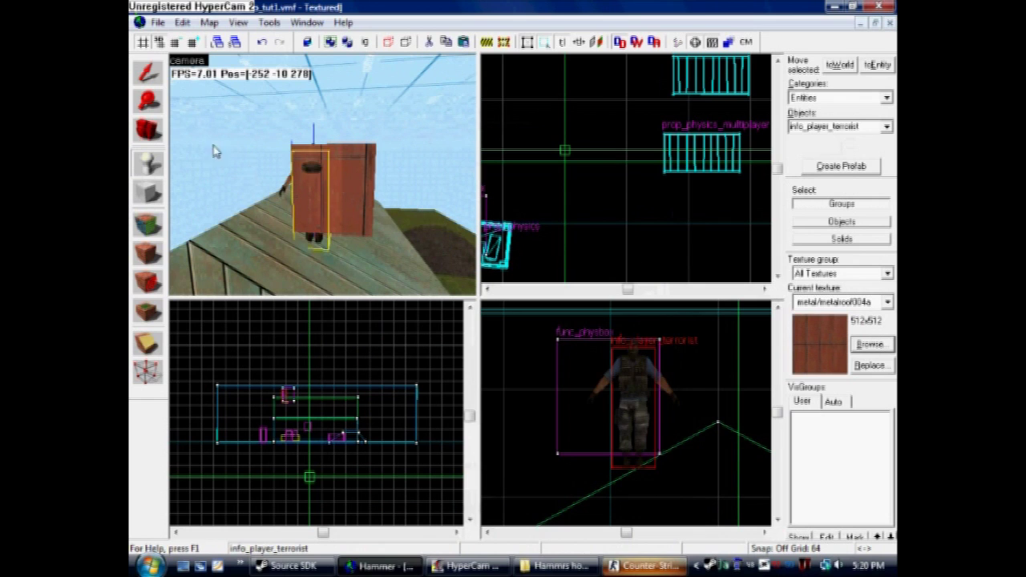
Open the properties of the new player entity and set its class to prop_ragdoll.
{"action": "left_click", "coordinate": [153, 83]}
{"action": "scroll", "coordinate": [342, 191], "scroll_direction": "up", "scroll_amount": 1}
{"action": "double_click", "coordinate": [338, 187]}
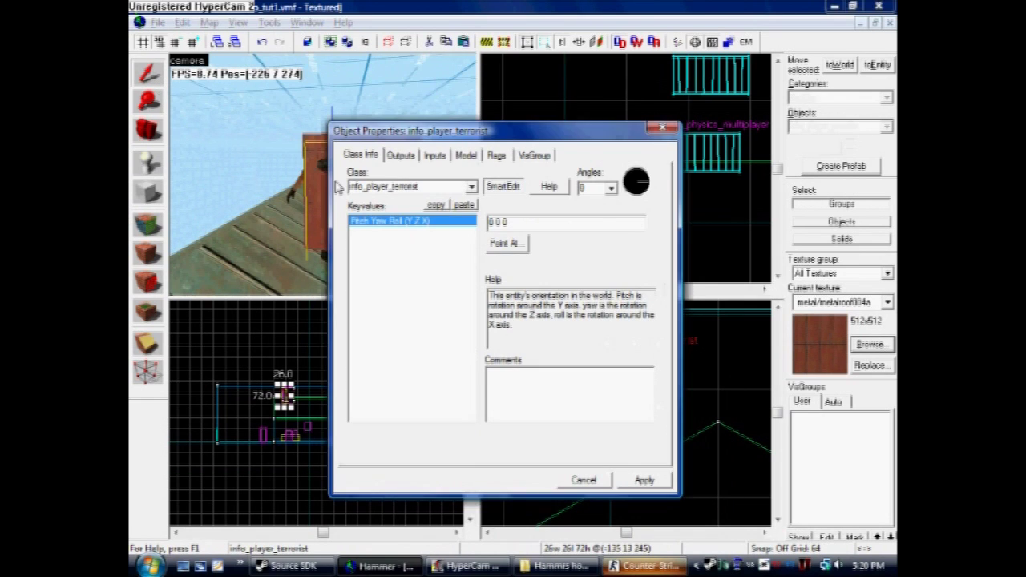
{"action": "type", "text": "prop_detail"}
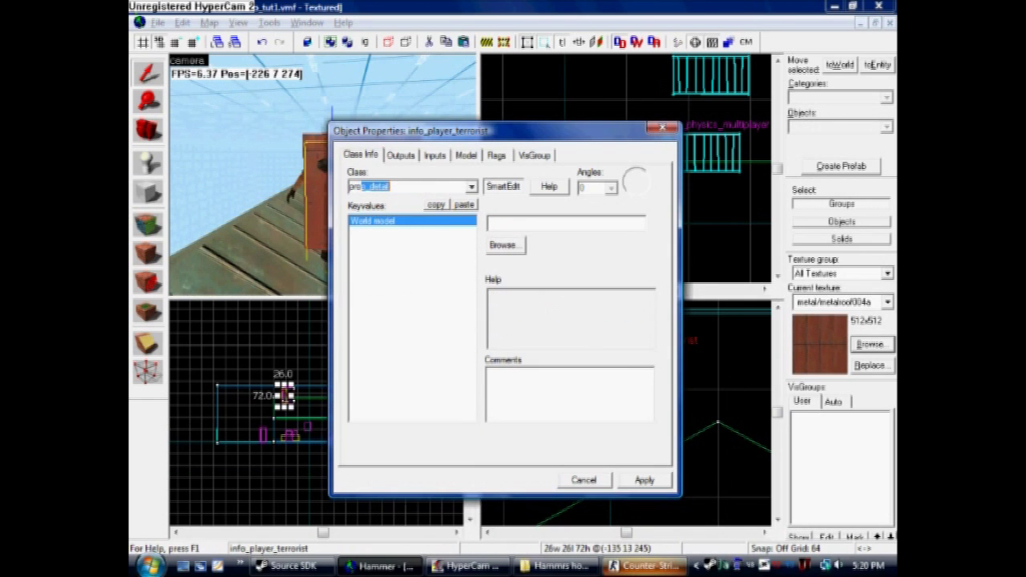
{"action": "scroll", "coordinate": [427, 186], "scroll_direction": "down", "scroll_amount": 4}
{"action": "scroll", "coordinate": [427, 186], "scroll_direction": "down", "scroll_amount": 5}
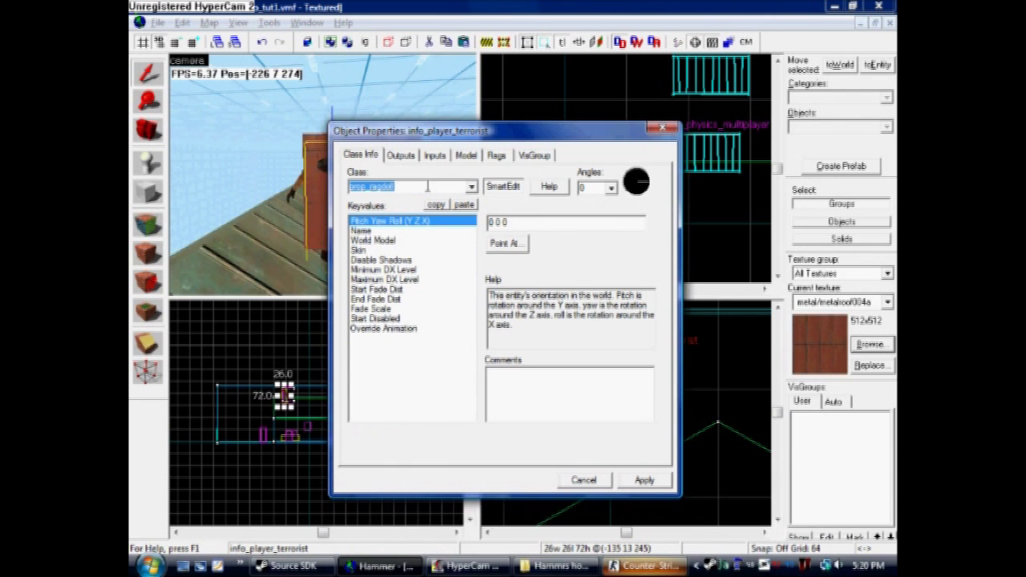
Filter the models by "hos", assign characters/hostage_01.mdl as the ragdoll's World Model and apply it.
{"action": "left_click", "coordinate": [409, 240]}
{"action": "left_click", "coordinate": [521, 252]}
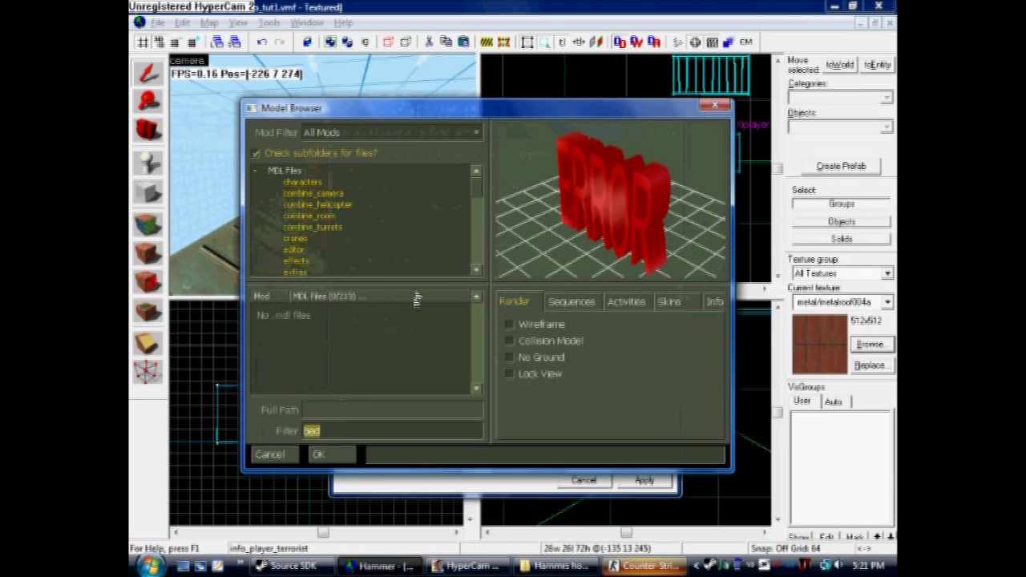
{"action": "type", "text": "hos"}
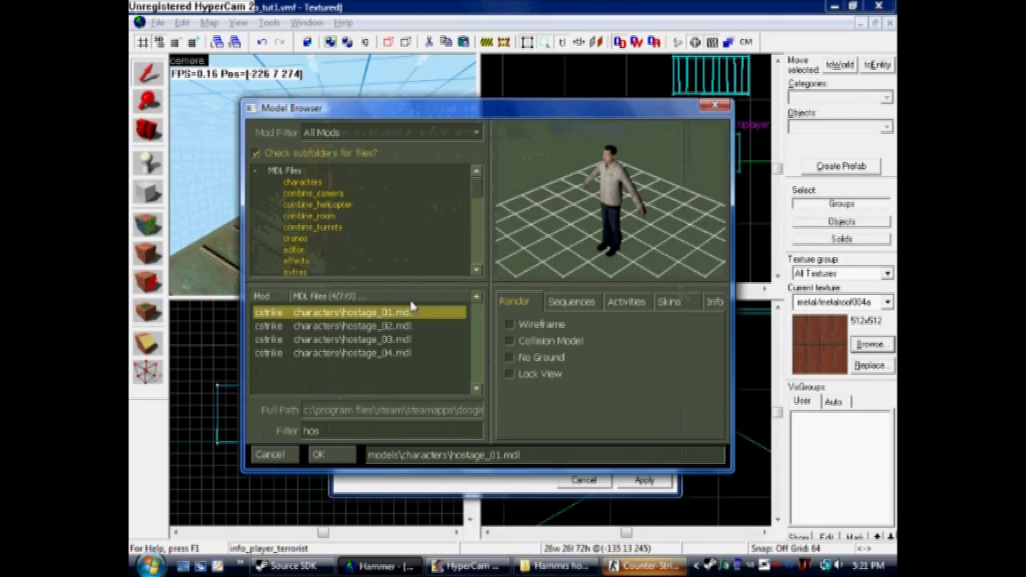
{"action": "left_click", "coordinate": [337, 454]}
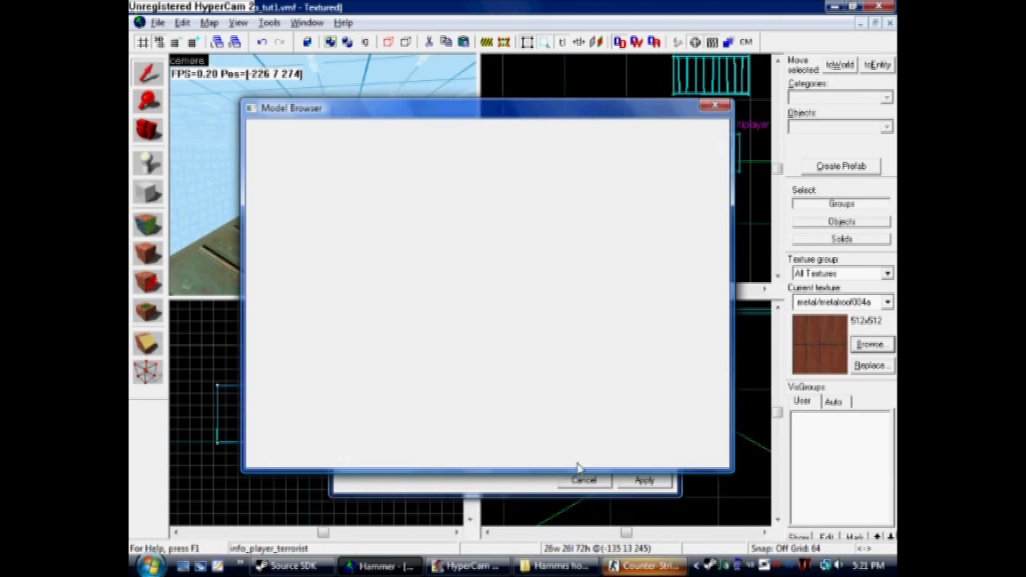
{"action": "left_click", "coordinate": [647, 489]}
{"action": "left_click", "coordinate": [494, 114]}
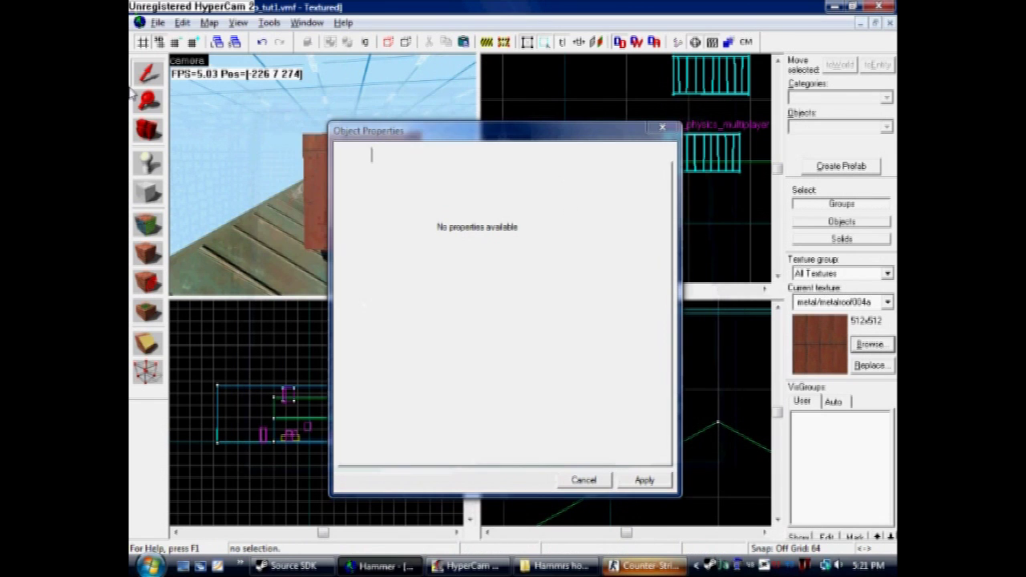
Select the hostage ragdoll, then cut and paste it to a spot on the roof in front of the block.
{"action": "left_click", "coordinate": [292, 245]}
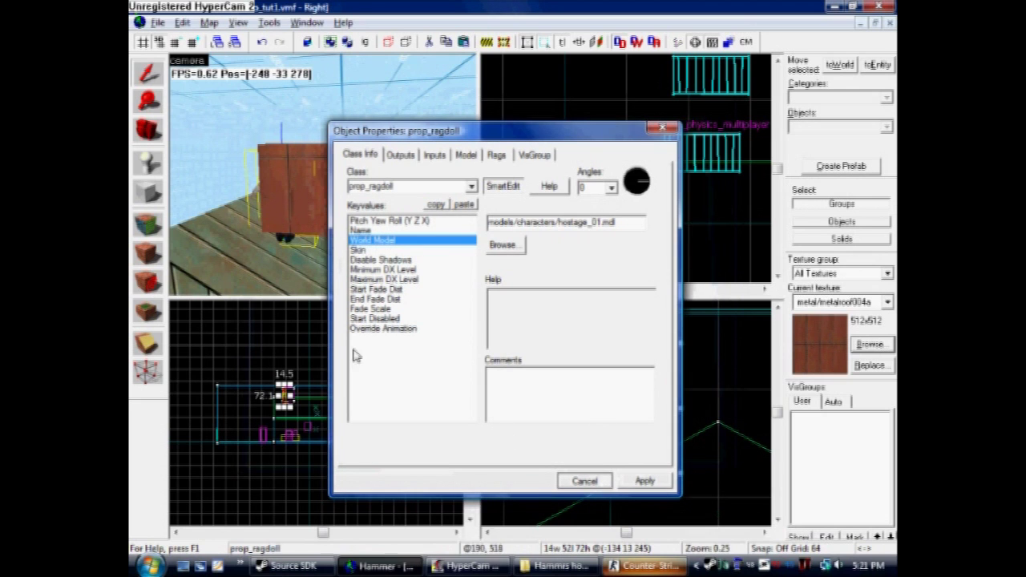
{"action": "key", "text": "ctrl+x"}
{"action": "key", "text": "ctrl+v"}
{"action": "key", "text": "a"}
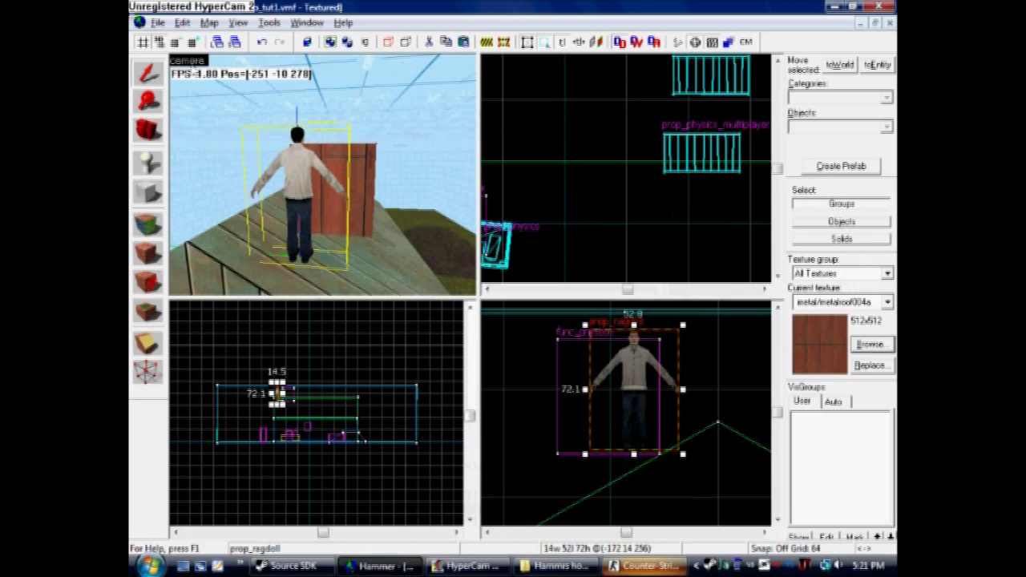
Save the map under the name Hammer_how_to_tut2, overwriting the existing file.
{"action": "left_click", "coordinate": [152, 24]}
{"action": "left_click", "coordinate": [225, 105]}
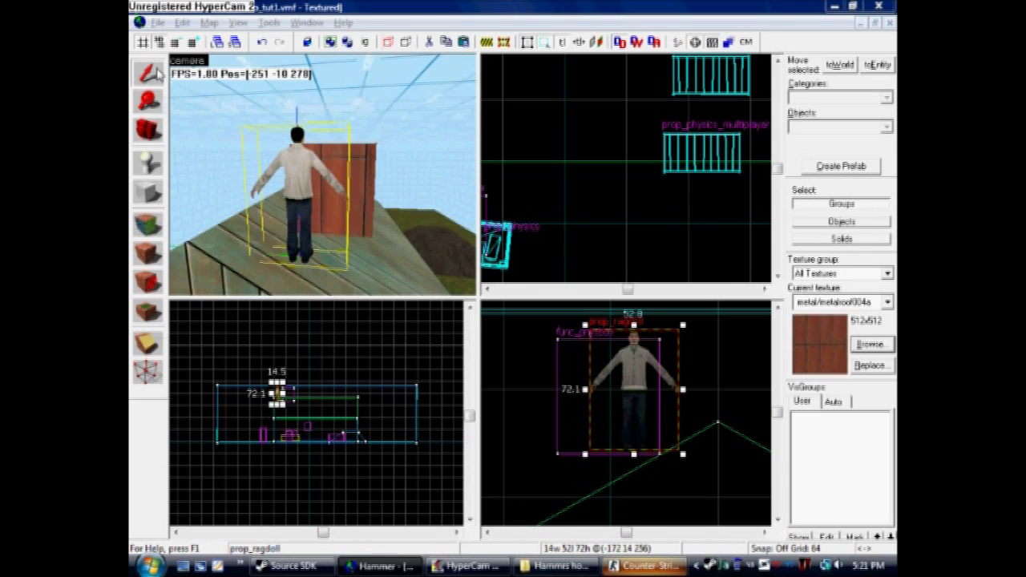
{"action": "left_click", "coordinate": [542, 395]}
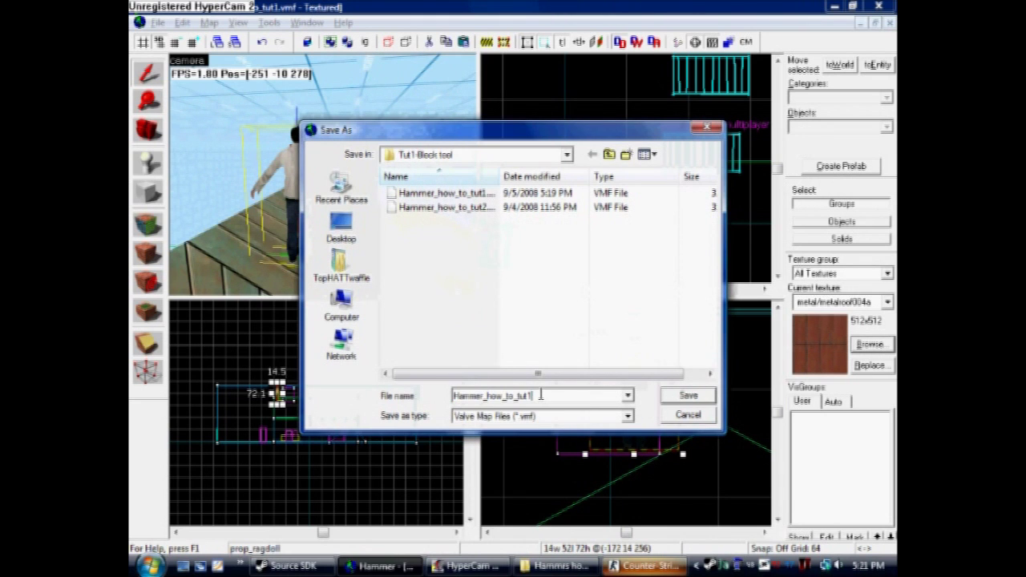
{"action": "key", "text": "BackSpace"}
{"action": "type", "text": "2"}
{"action": "left_click", "coordinate": [694, 395]}
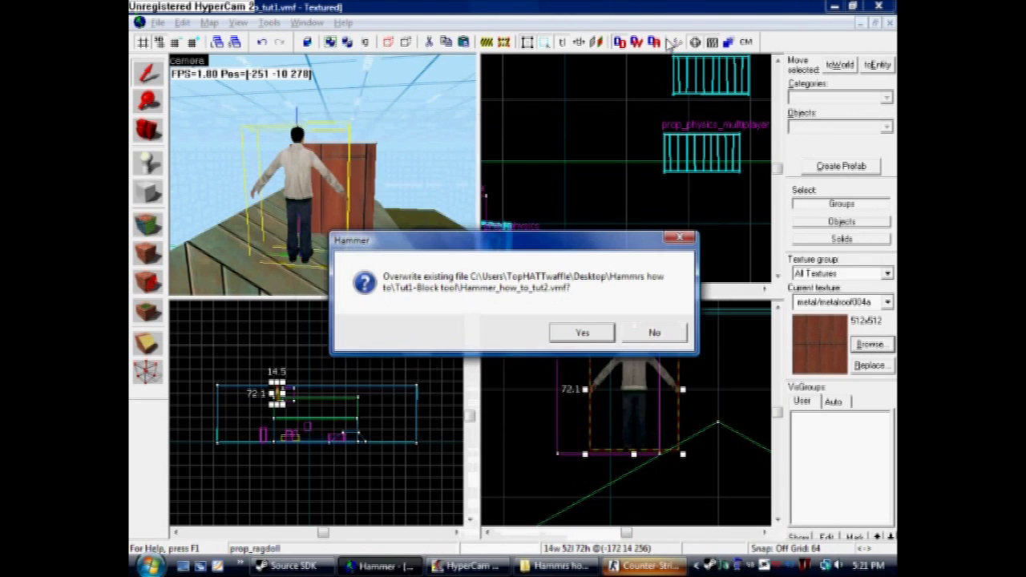
{"action": "left_click", "coordinate": [556, 331]}
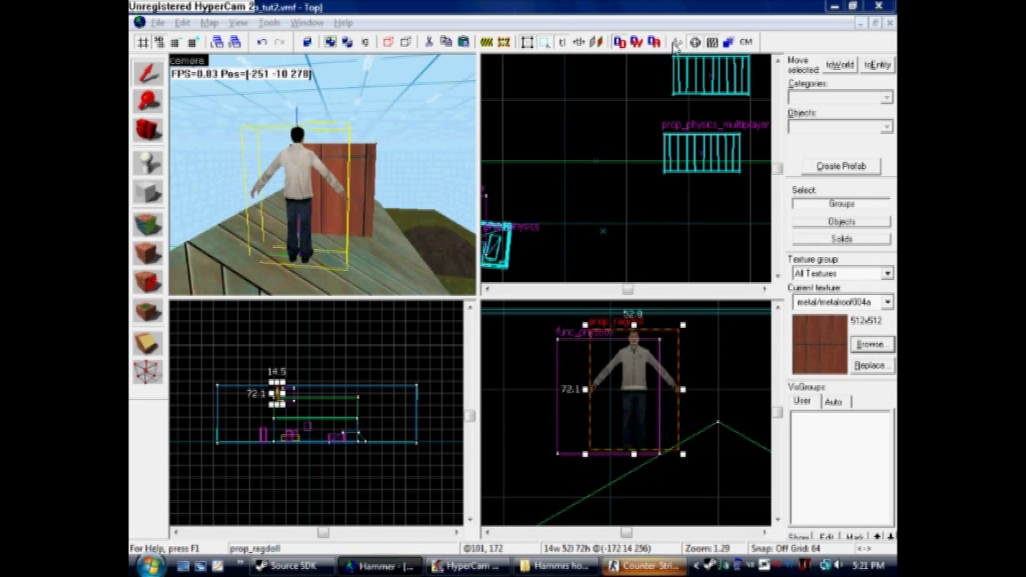
Compile the map with normal BSP, VIS and RAD, without running the game after compiling.
{"action": "left_click", "coordinate": [677, 44]}
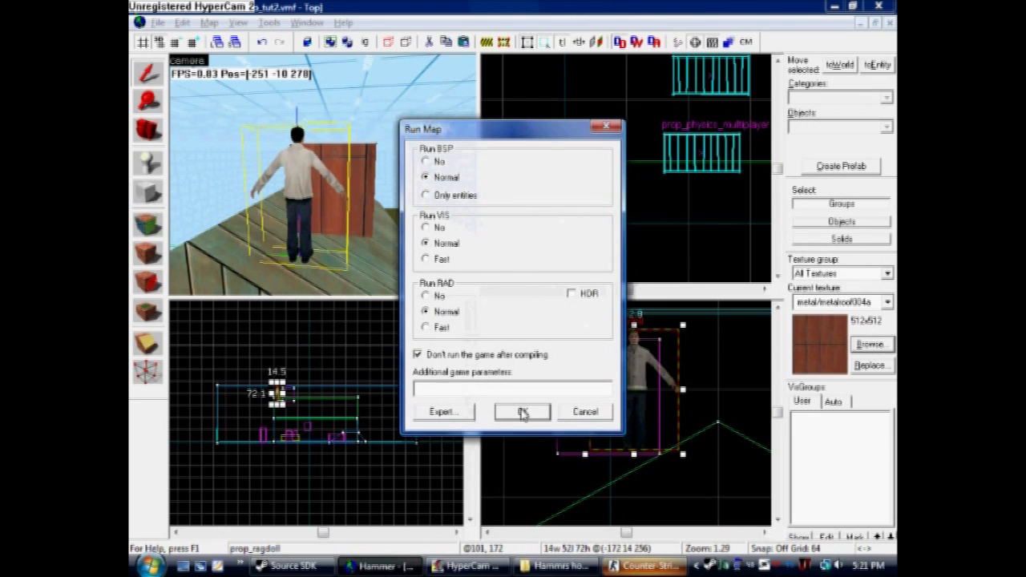
{"action": "left_click", "coordinate": [523, 412]}
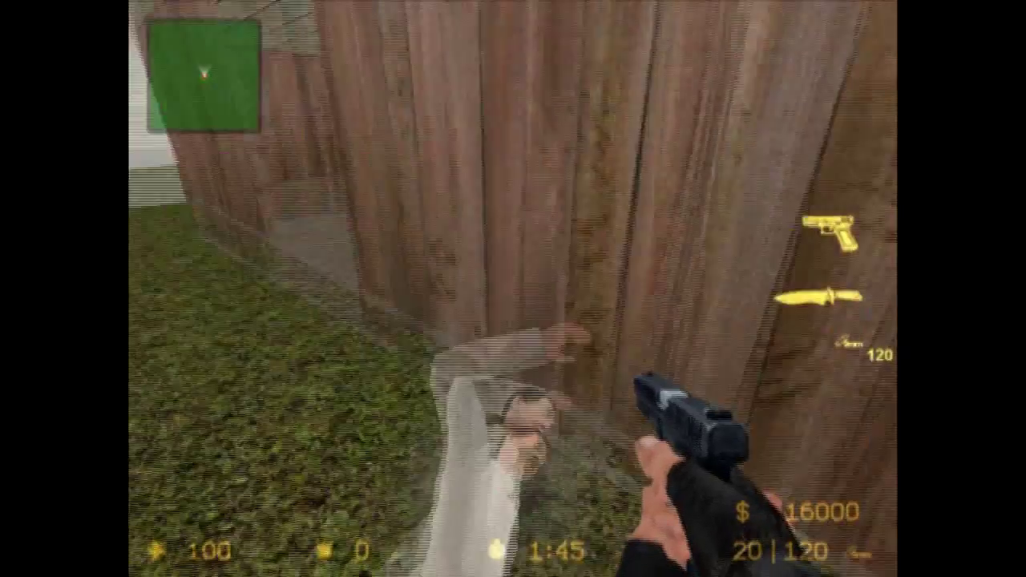
{"action": "left_click", "coordinate": [513, 289]}
{"action": "left_click", "coordinate": [513, 289]}
{"action": "left_click", "coordinate": [513, 289]}
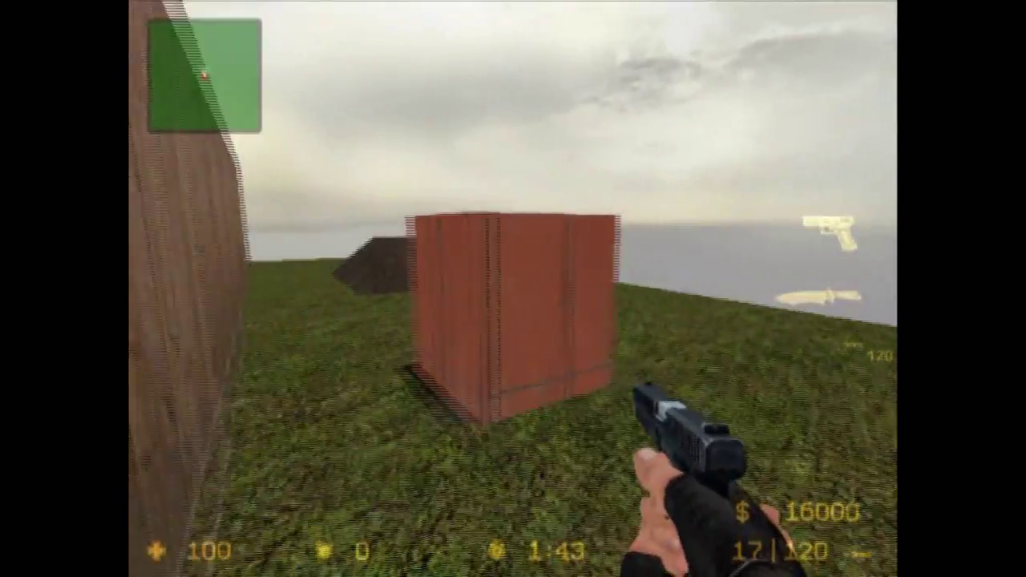
{"action": "left_click", "coordinate": [513, 288]}
{"action": "left_click", "coordinate": [513, 289]}
{"action": "left_click", "coordinate": [513, 288]}
{"action": "key", "text": "w"}
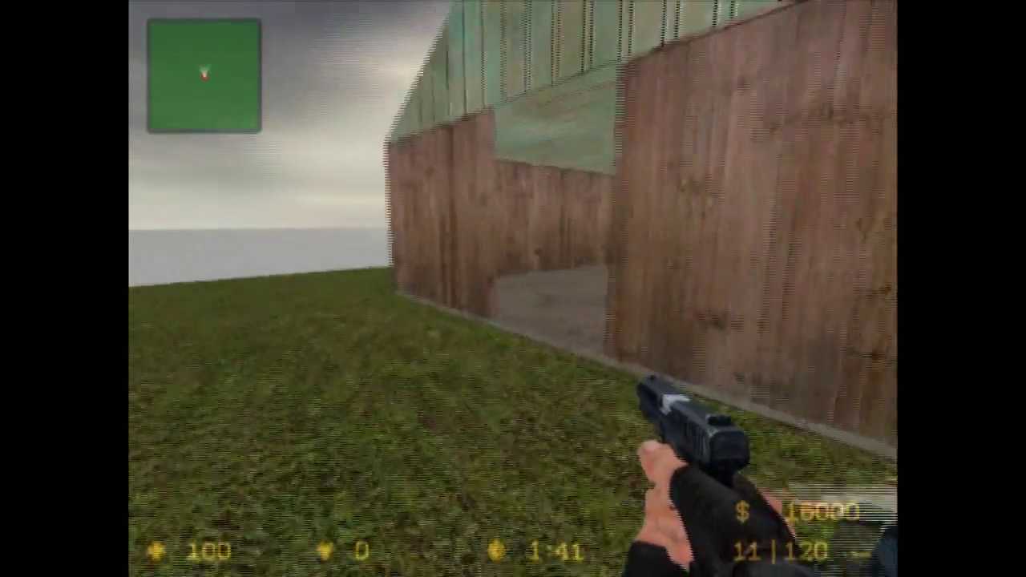
{"action": "key", "text": "r"}
{"action": "key", "text": "w"}
{"action": "key", "text": "r"}
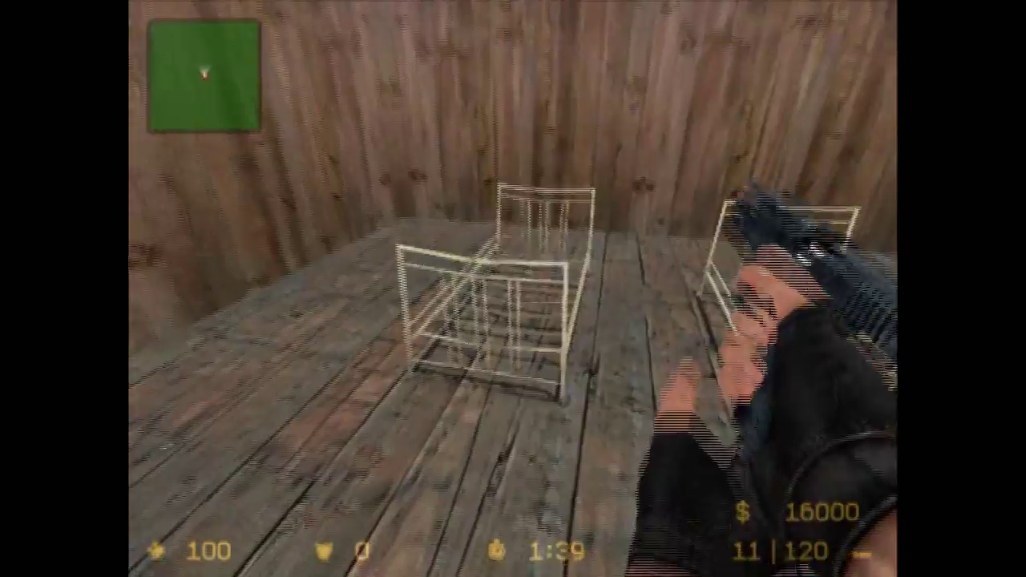